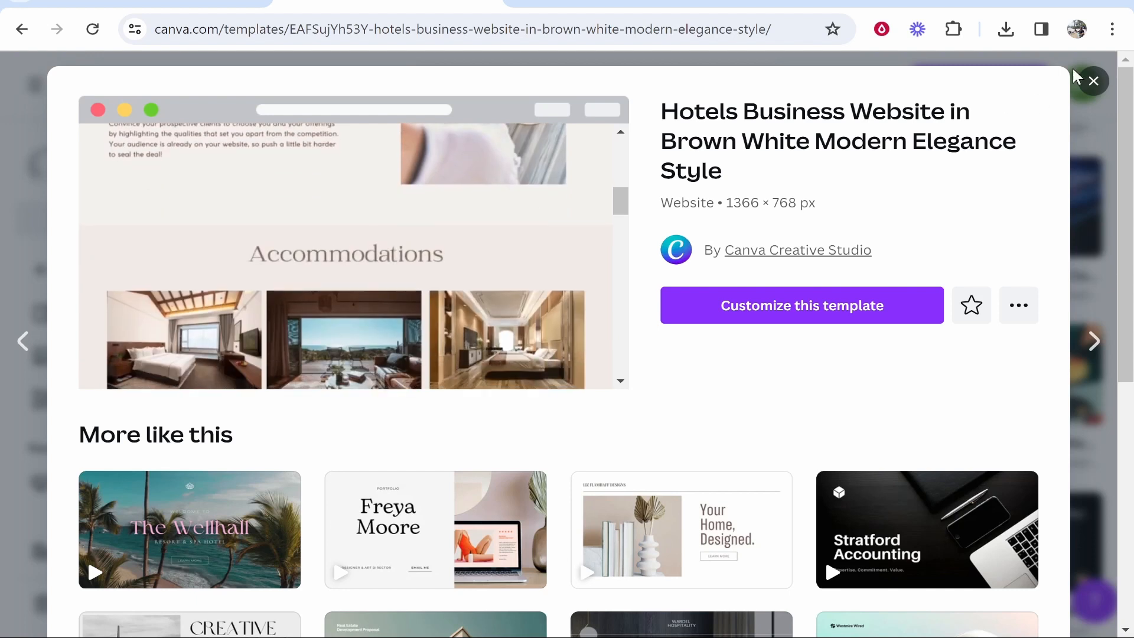
Step: Close the hotel website template preview and return to the start of the template results
{"action": "left_click", "coordinate": [1092, 81]}
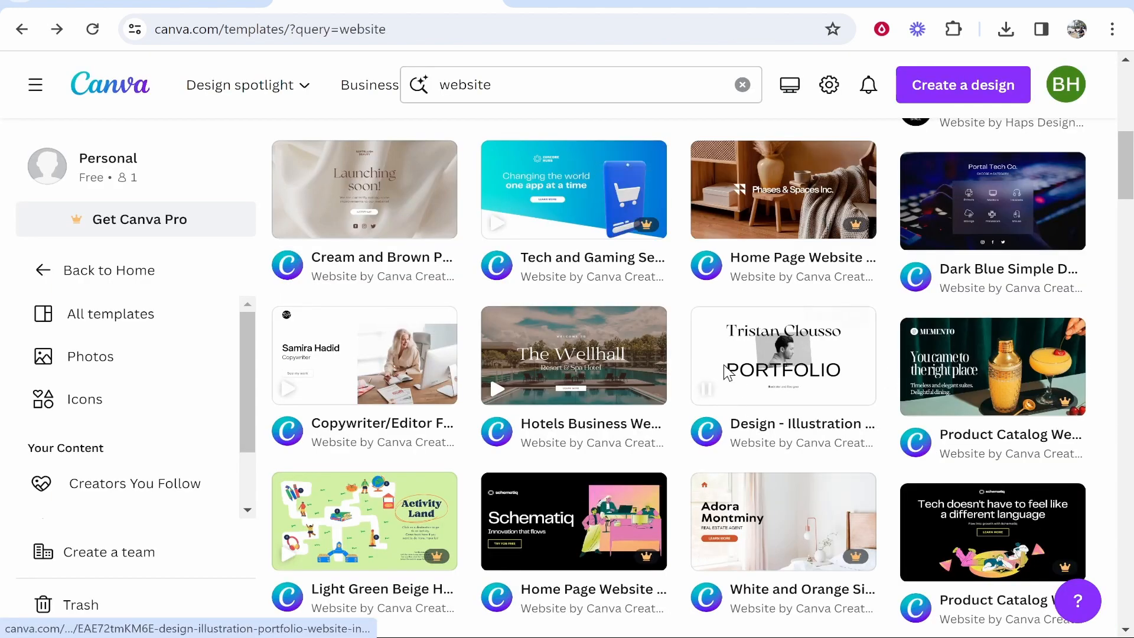
{"action": "scroll", "coordinate": [1131, 155], "scroll_direction": "up", "scroll_amount": 1}
{"action": "left_click_drag", "start_coordinate": [1130, 155], "coordinate": [1129, 98]}
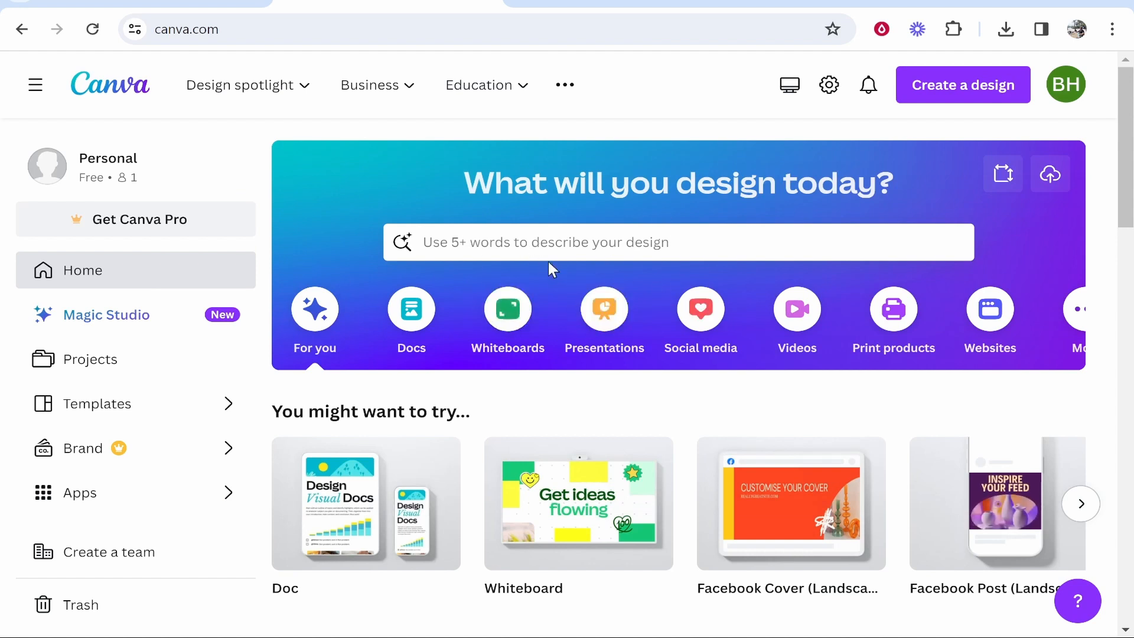
Step: Search for "website" from the home page and show all suggested templates
{"action": "left_click", "coordinate": [528, 253]}
{"action": "type", "text": "website"}
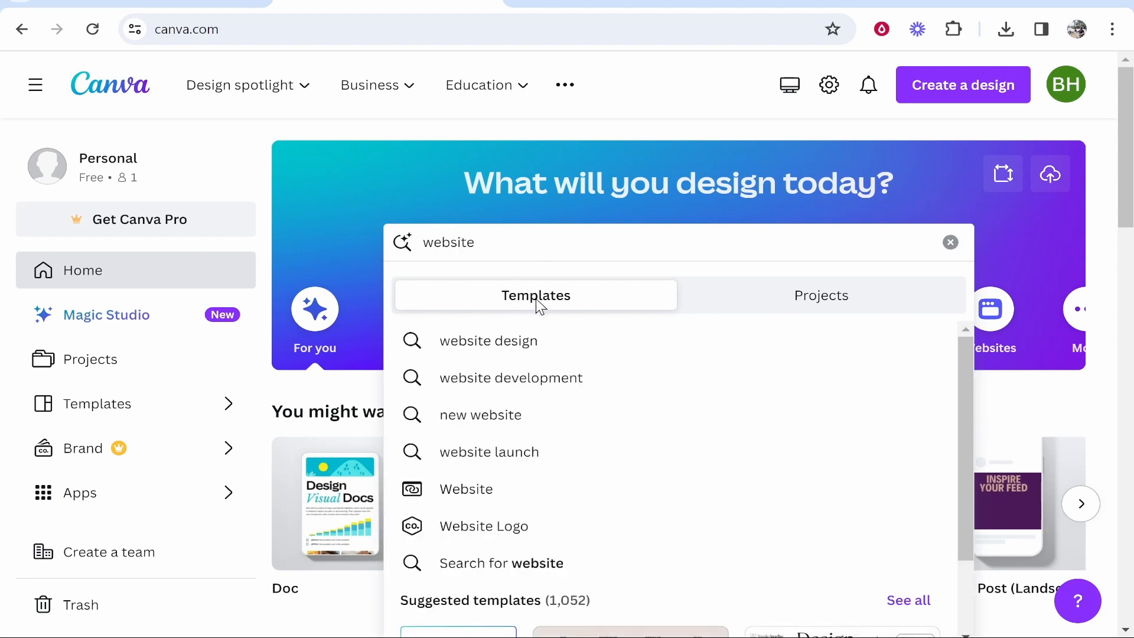
{"action": "scroll", "coordinate": [708, 487], "scroll_direction": "down", "scroll_amount": 2}
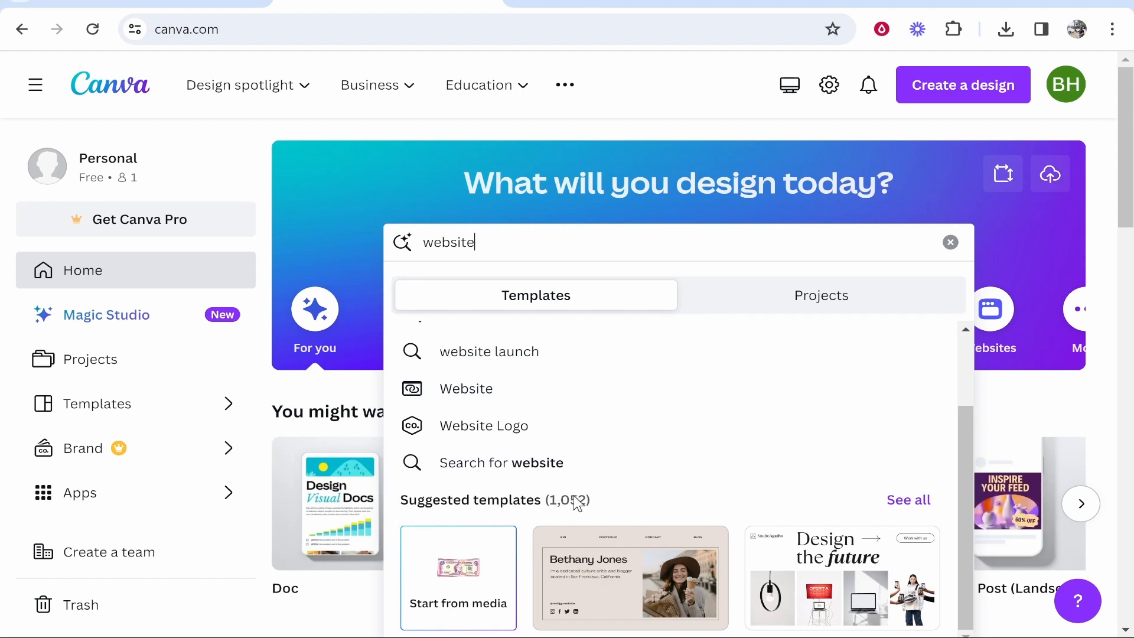
{"action": "left_click", "coordinate": [908, 500]}
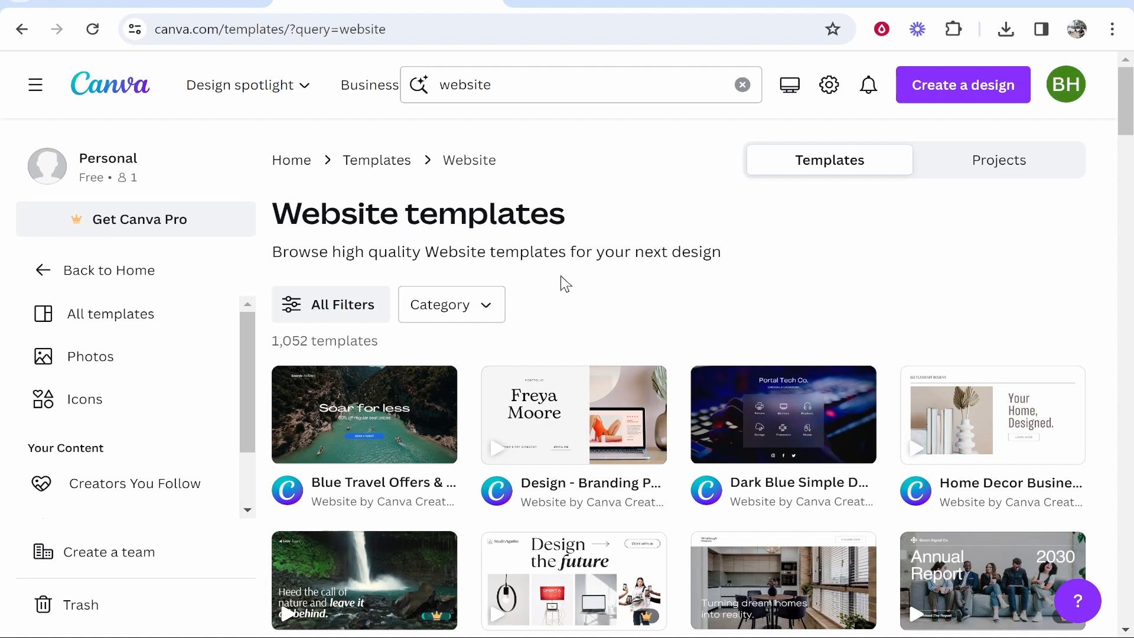
Step: Filter the website templates by price to show only Free ones
{"action": "left_click", "coordinate": [339, 323]}
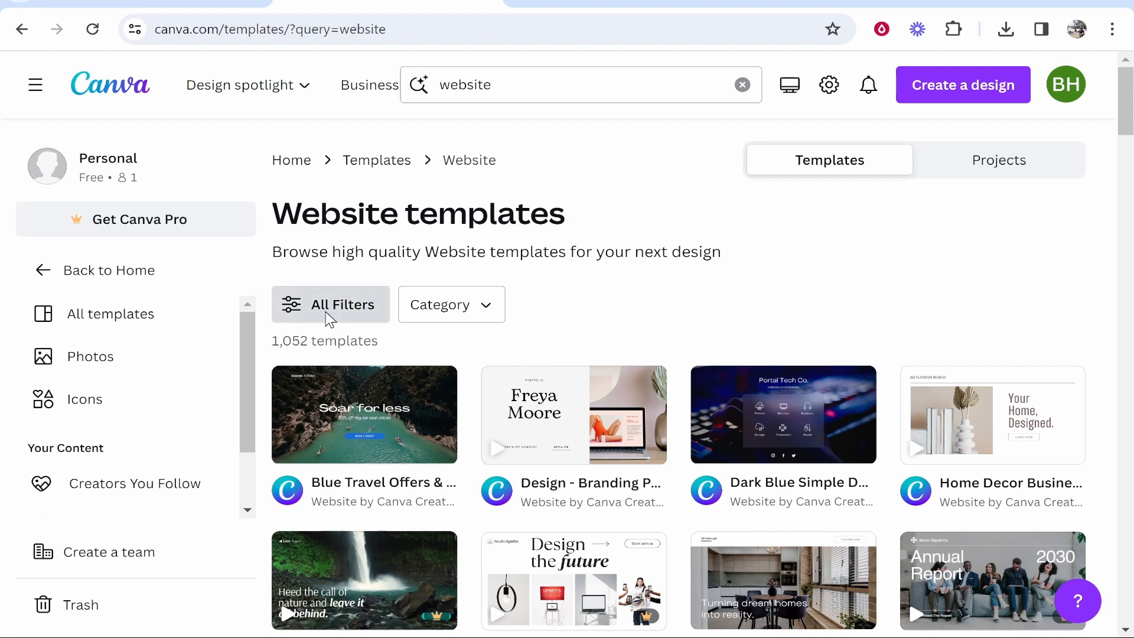
{"action": "left_click_drag", "start_coordinate": [274, 115], "coordinate": [276, 524]}
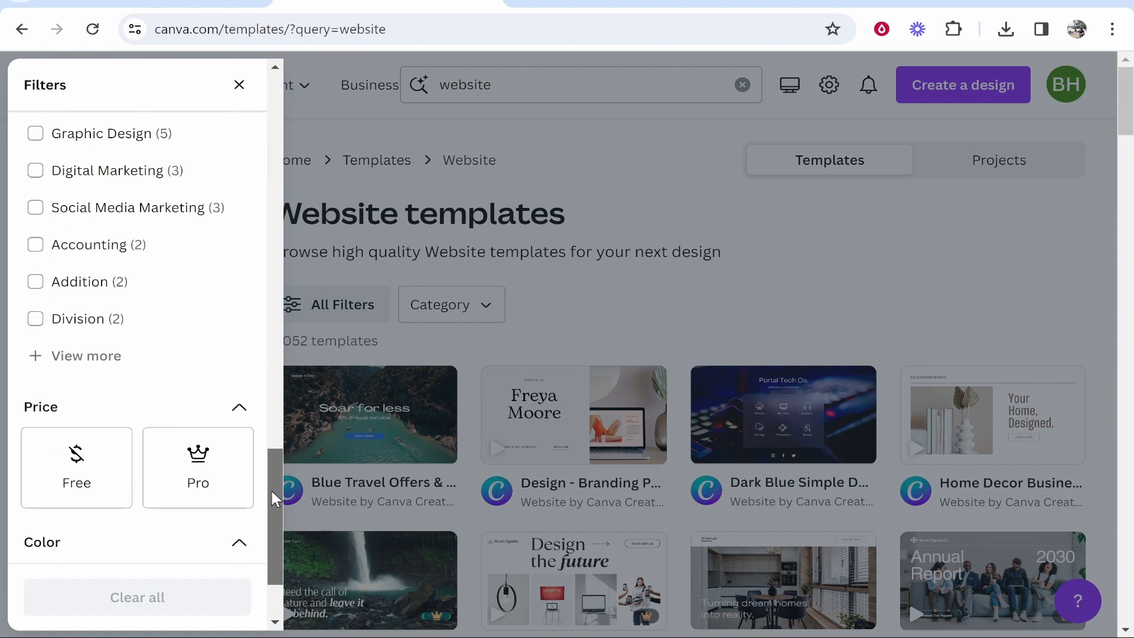
{"action": "left_click", "coordinate": [62, 479]}
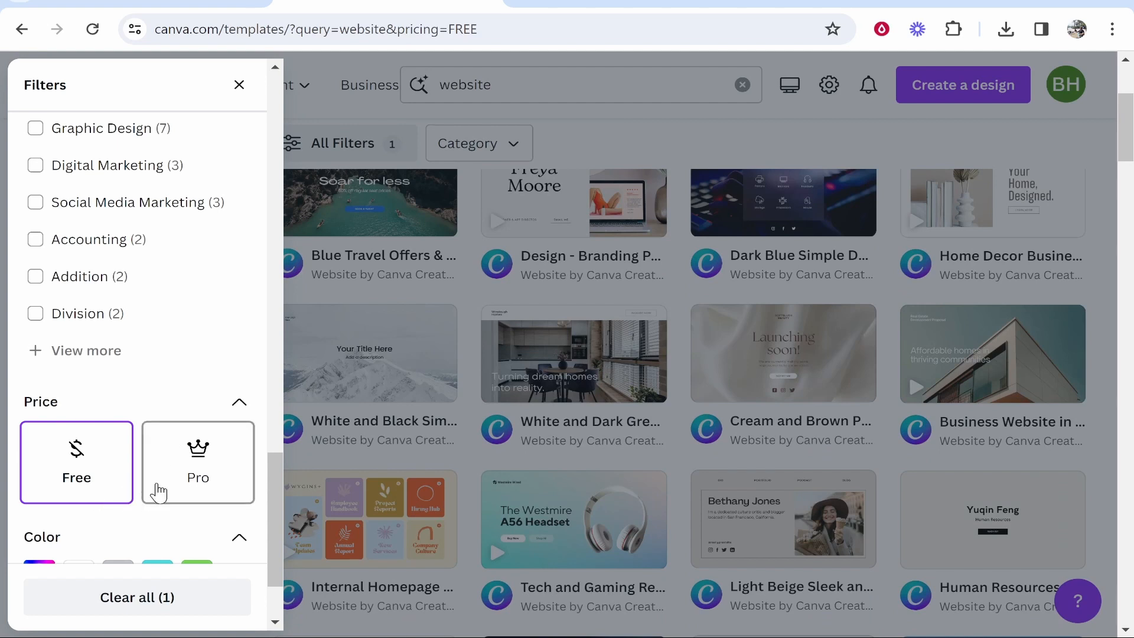
{"action": "left_click", "coordinate": [239, 85]}
Step: Look through the free website templates to compare the available designs
{"action": "mouse_move", "coordinate": [650, 388]}
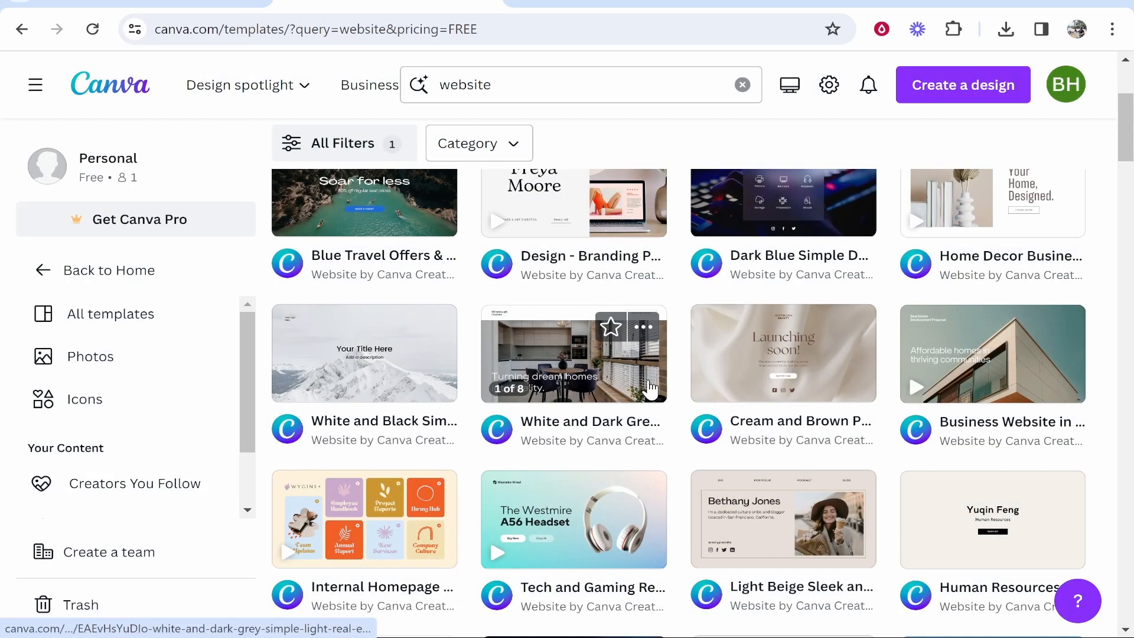
{"action": "scroll", "coordinate": [646, 390], "scroll_direction": "up", "scroll_amount": 3}
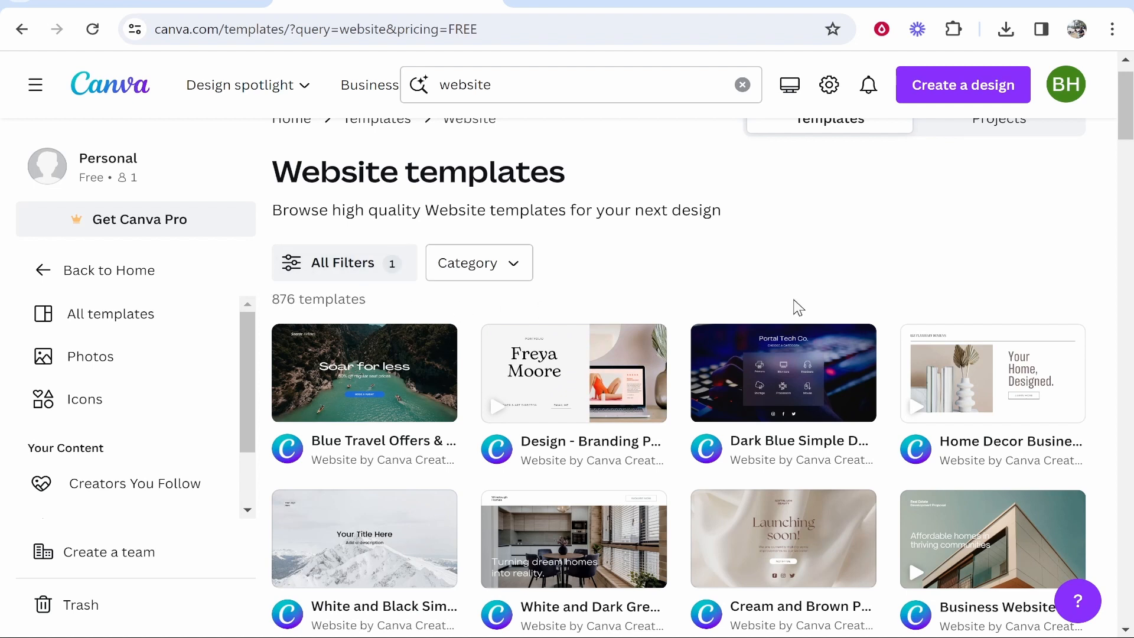
{"action": "scroll", "coordinate": [935, 226], "scroll_direction": "down", "scroll_amount": 2}
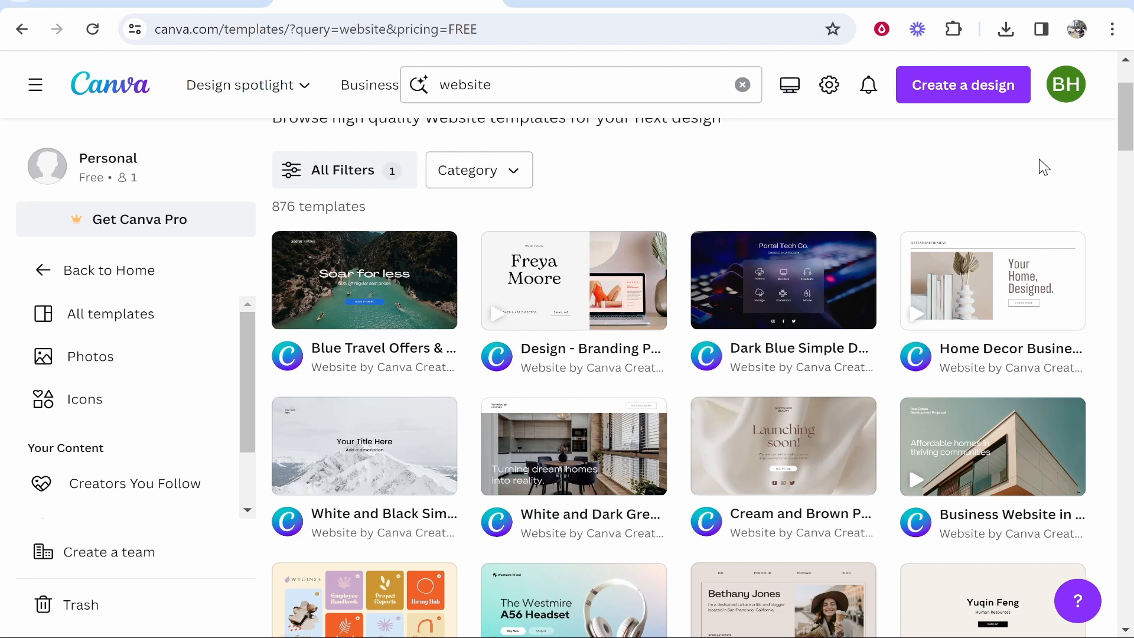
{"action": "scroll", "coordinate": [1004, 265], "scroll_direction": "down", "scroll_amount": 4}
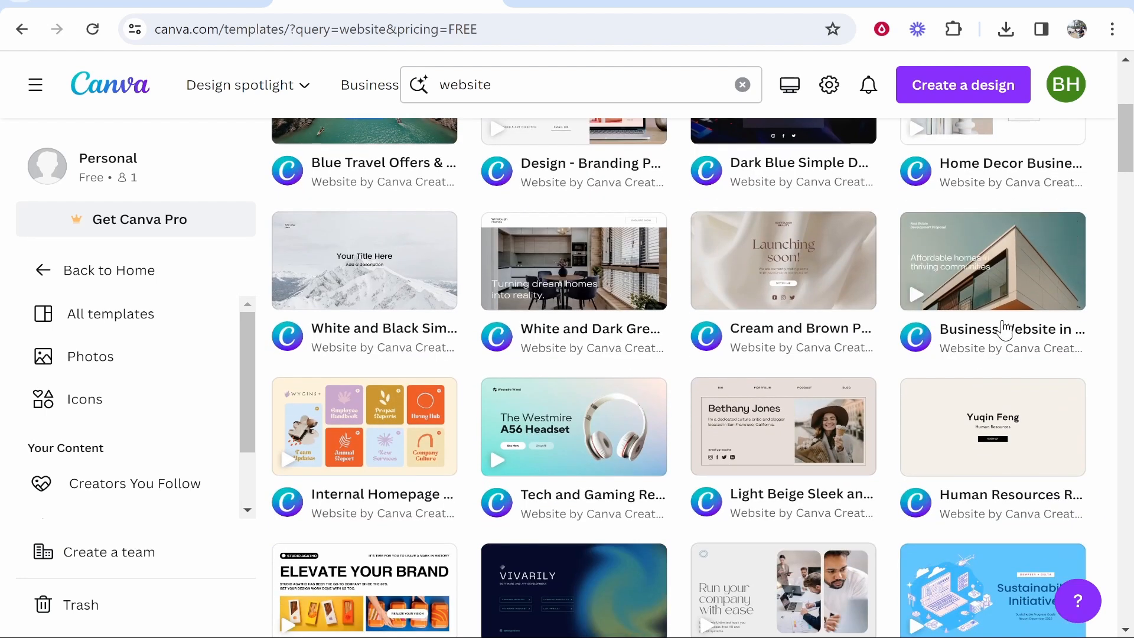
{"action": "scroll", "coordinate": [844, 310], "scroll_direction": "down", "scroll_amount": 1}
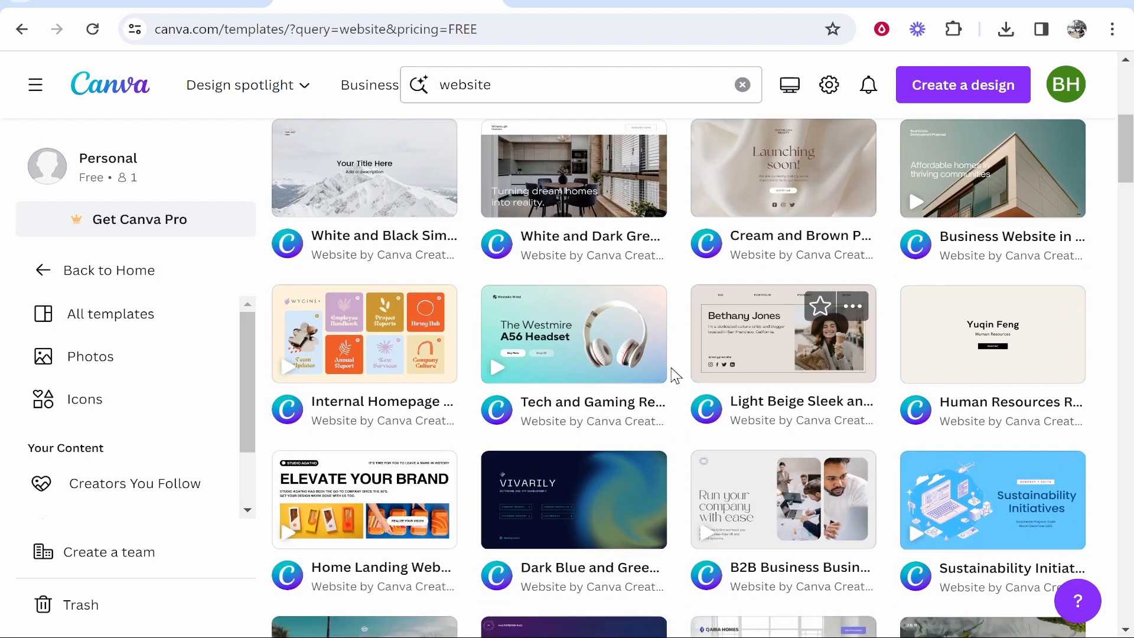
{"action": "scroll", "coordinate": [582, 363], "scroll_direction": "down", "scroll_amount": 1}
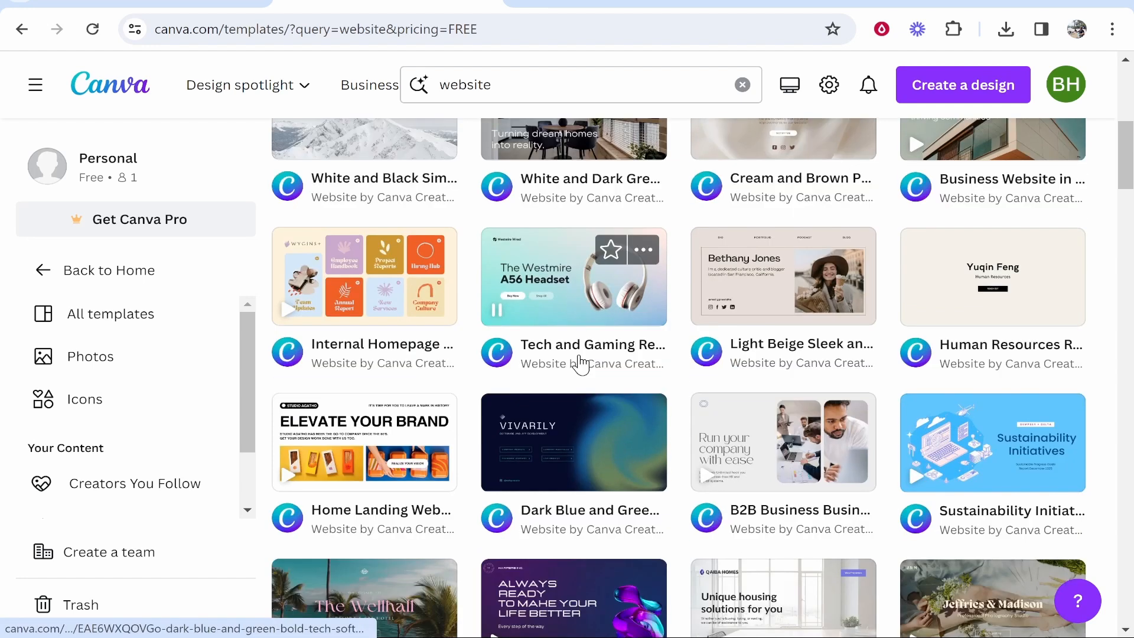
{"action": "scroll", "coordinate": [580, 363], "scroll_direction": "down", "scroll_amount": 2}
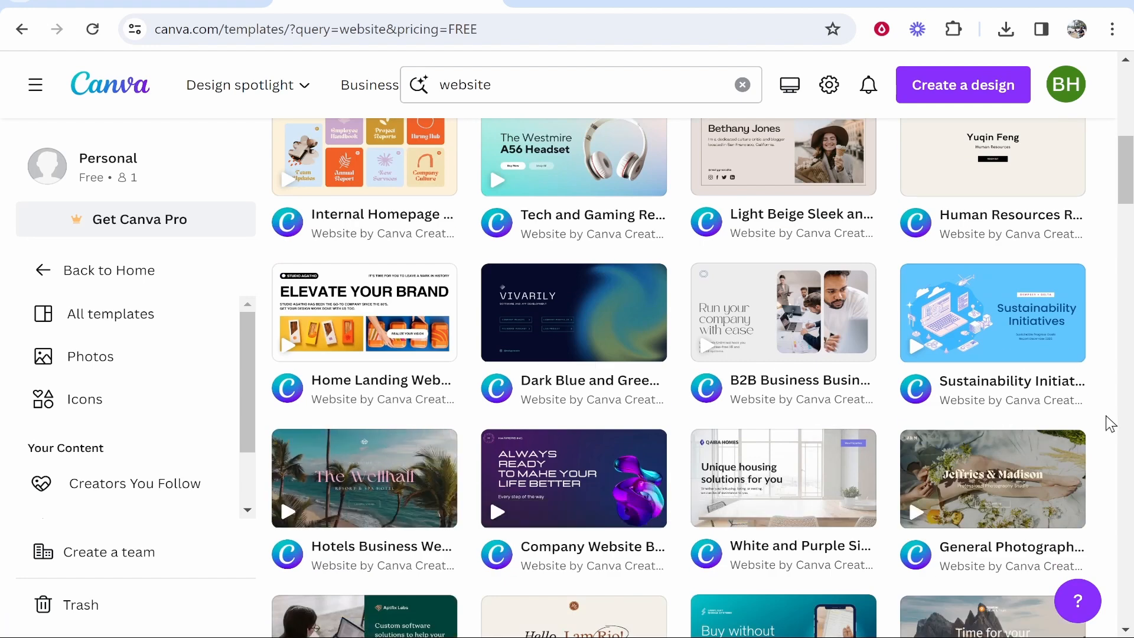
{"action": "scroll", "coordinate": [892, 406], "scroll_direction": "down", "scroll_amount": 4}
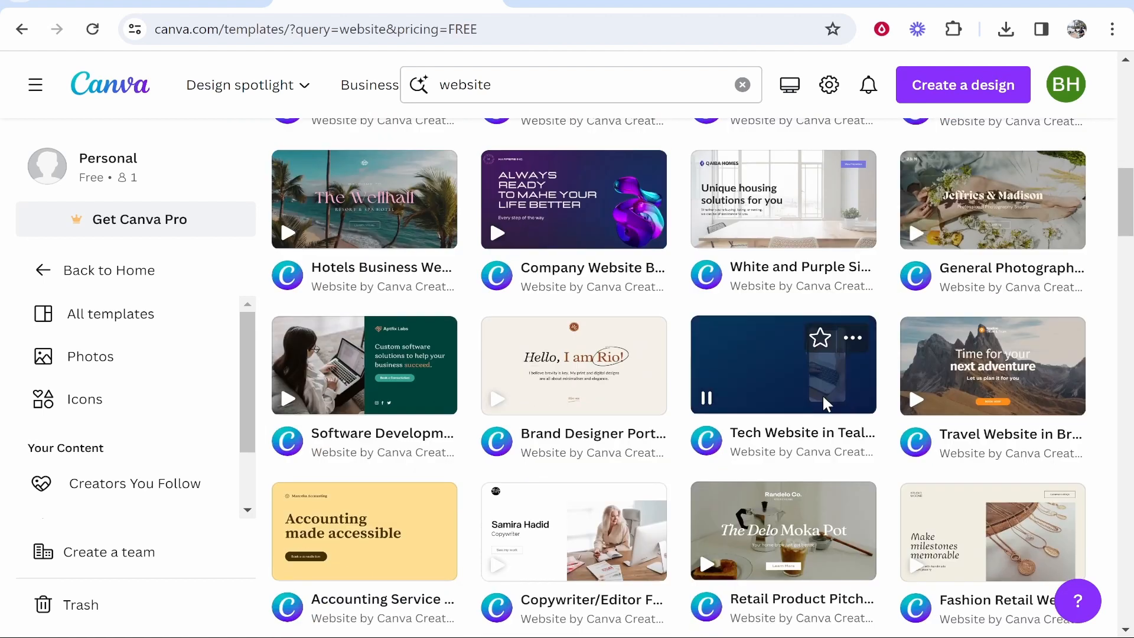
{"action": "mouse_move", "coordinate": [346, 401]}
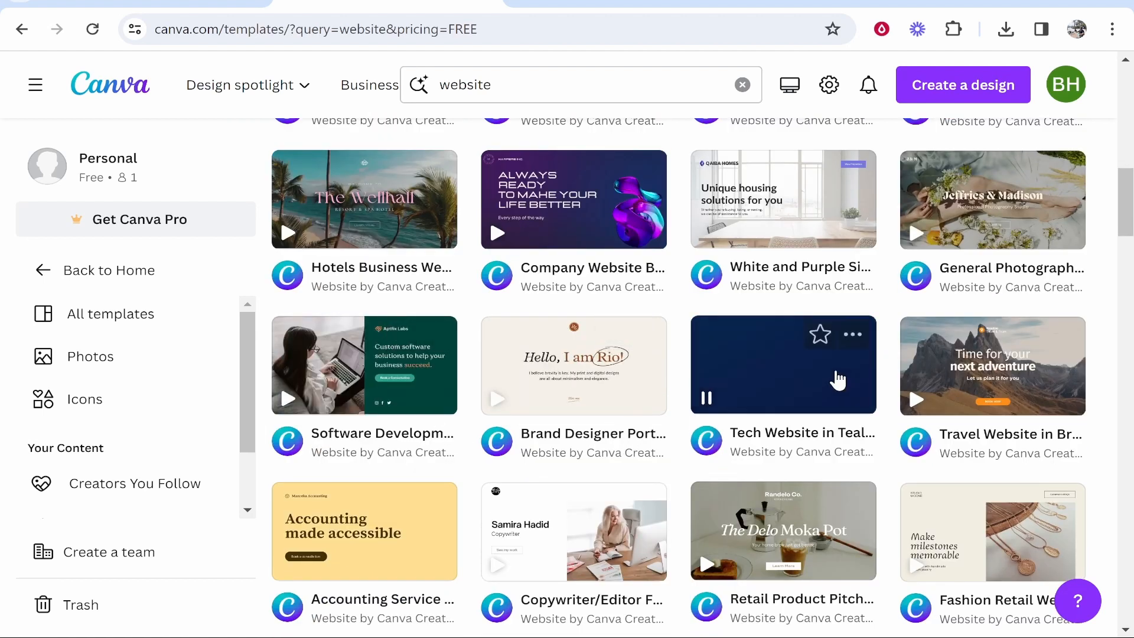
{"action": "scroll", "coordinate": [835, 380], "scroll_direction": "down", "scroll_amount": 3}
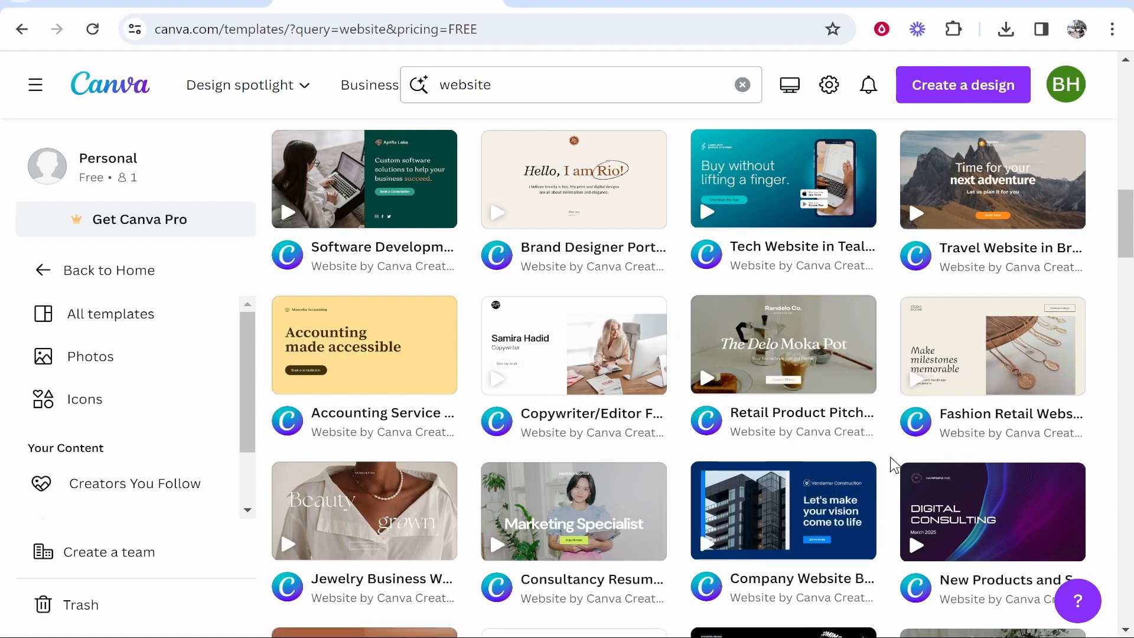
{"action": "scroll", "coordinate": [639, 331], "scroll_direction": "up", "scroll_amount": 15}
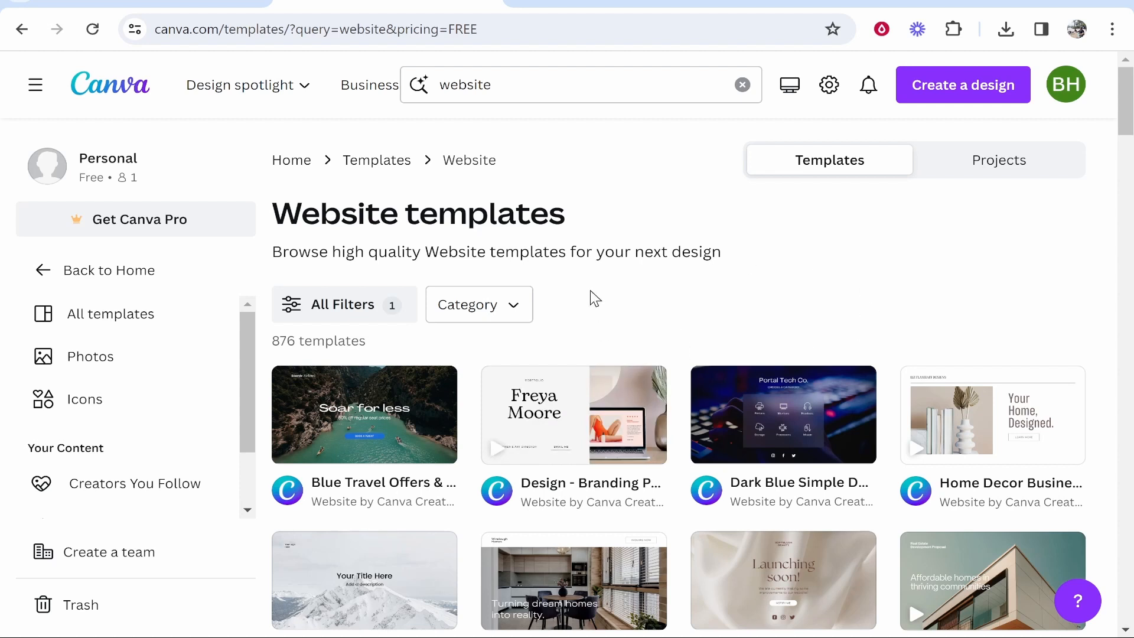
Step: Choose the White and Dark Grey Simple Light Real Estate Service Website template and open it for customization
{"action": "scroll", "coordinate": [601, 298], "scroll_direction": "down", "scroll_amount": 3}
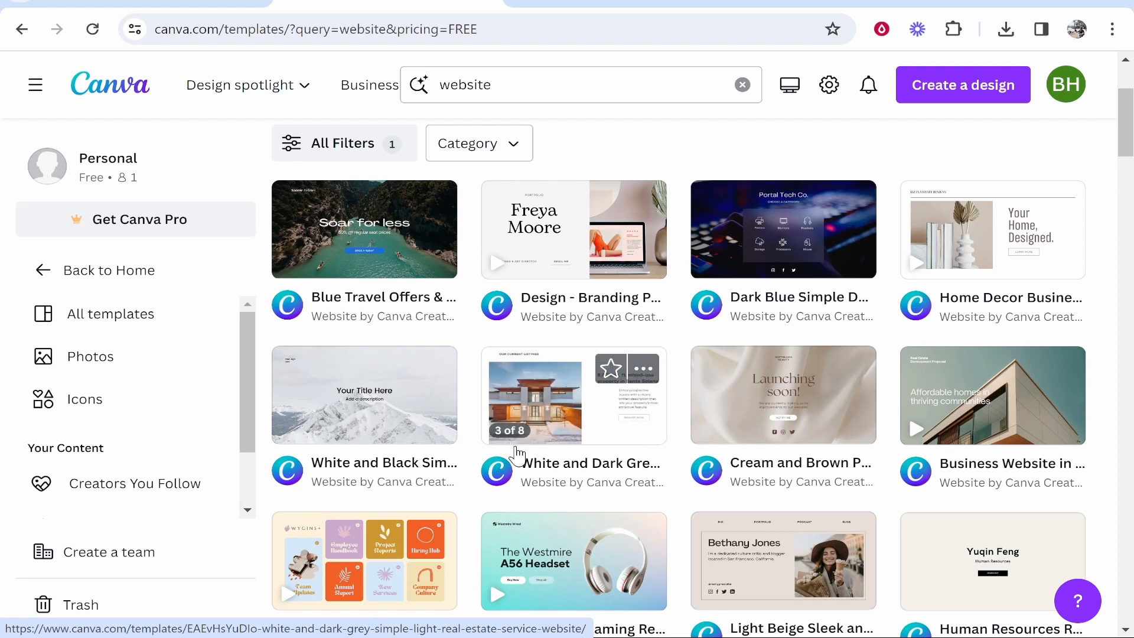
{"action": "left_click", "coordinate": [560, 418]}
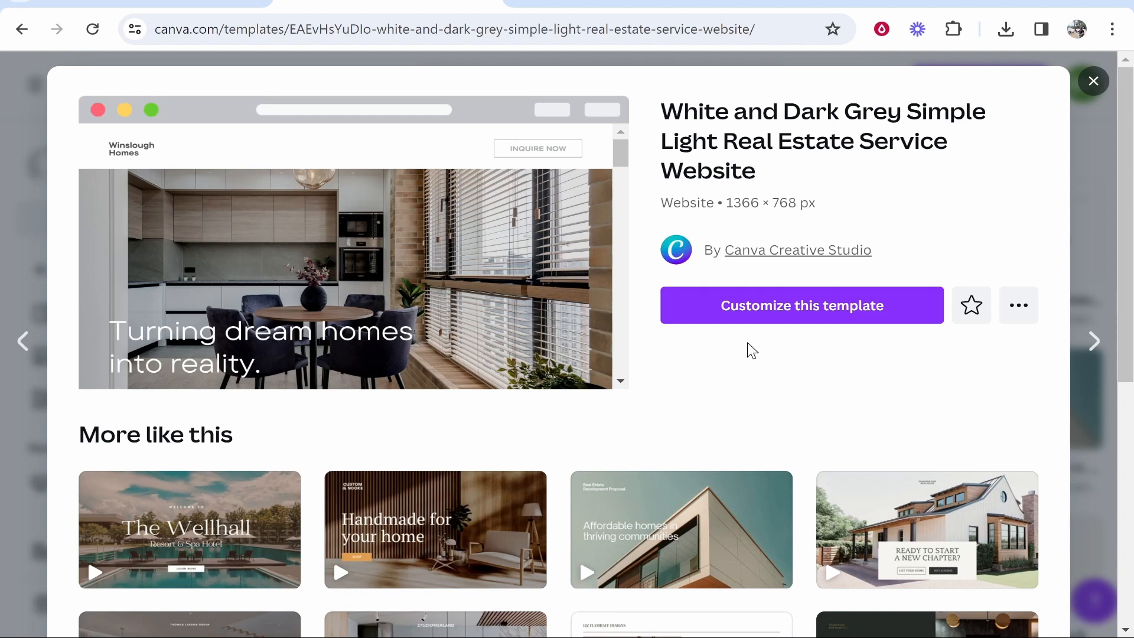
{"action": "left_click", "coordinate": [783, 305]}
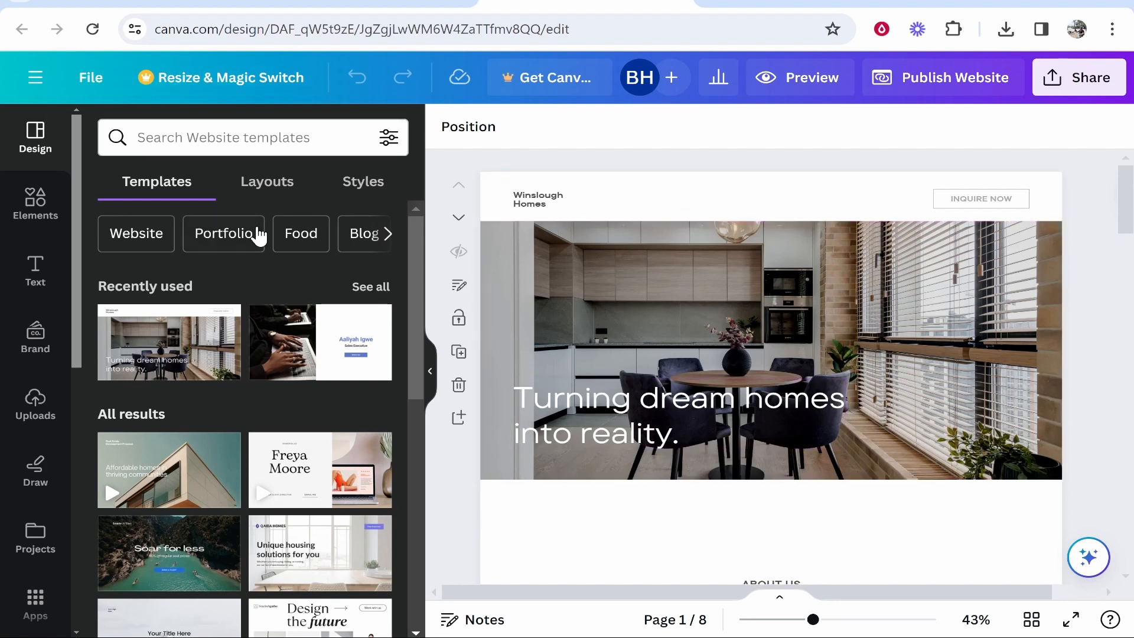
Step: Browse the alternative website templates and the page layouts offered for the design
{"action": "scroll", "coordinate": [247, 406], "scroll_direction": "down", "scroll_amount": 5}
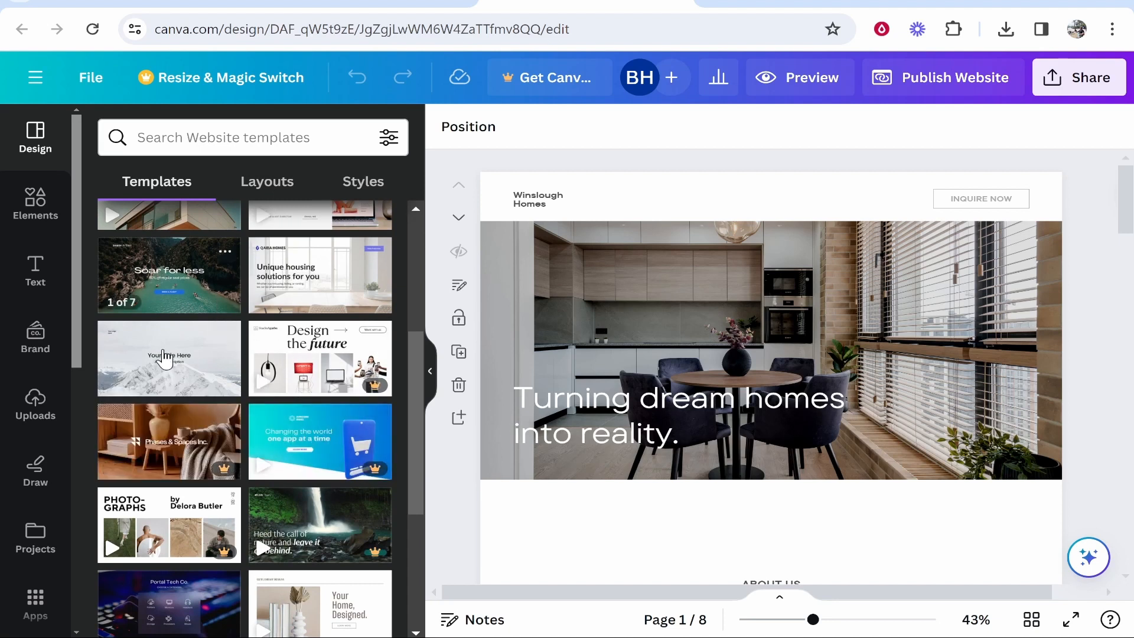
{"action": "scroll", "coordinate": [254, 325], "scroll_direction": "up", "scroll_amount": 1}
{"action": "scroll", "coordinate": [253, 324], "scroll_direction": "up", "scroll_amount": 5}
{"action": "left_click", "coordinate": [272, 180]}
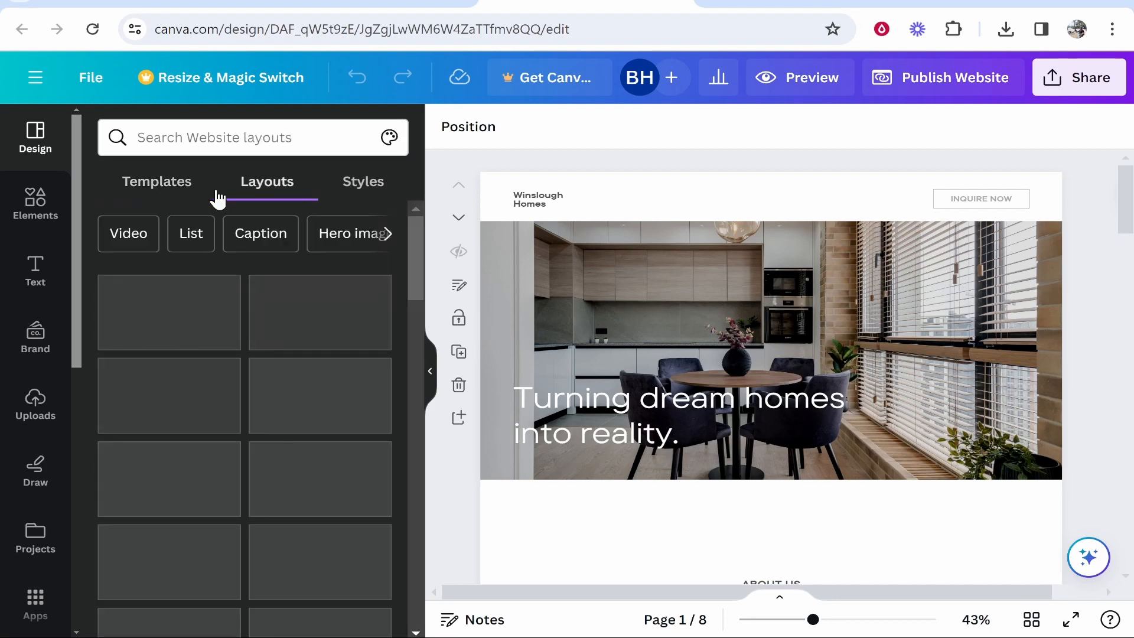
{"action": "scroll", "coordinate": [297, 330], "scroll_direction": "down", "scroll_amount": 2}
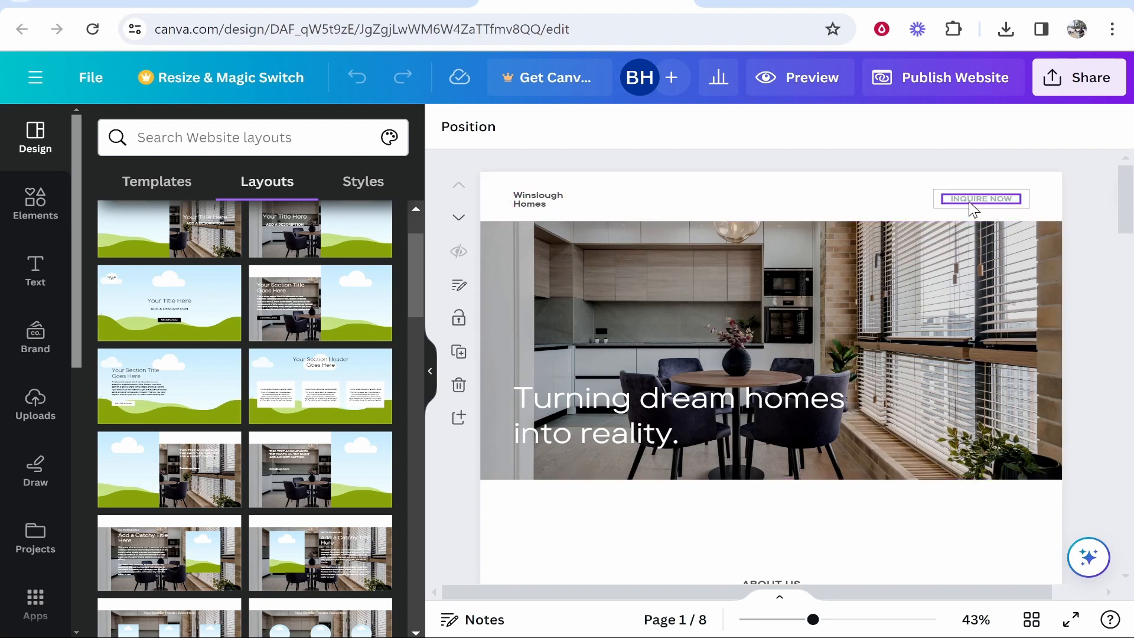
Step: Examine the pages of the real estate website design, from the header and About Us section to the contact details
{"action": "scroll", "coordinate": [647, 409], "scroll_direction": "down", "scroll_amount": 5}
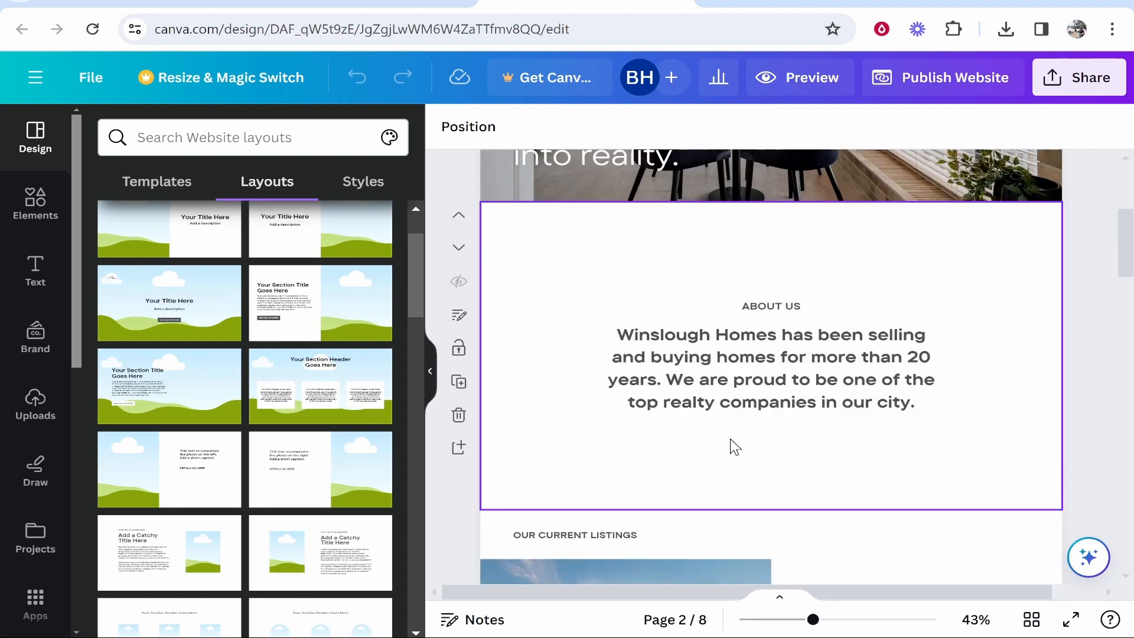
{"action": "scroll", "coordinate": [825, 452], "scroll_direction": "down", "scroll_amount": 5}
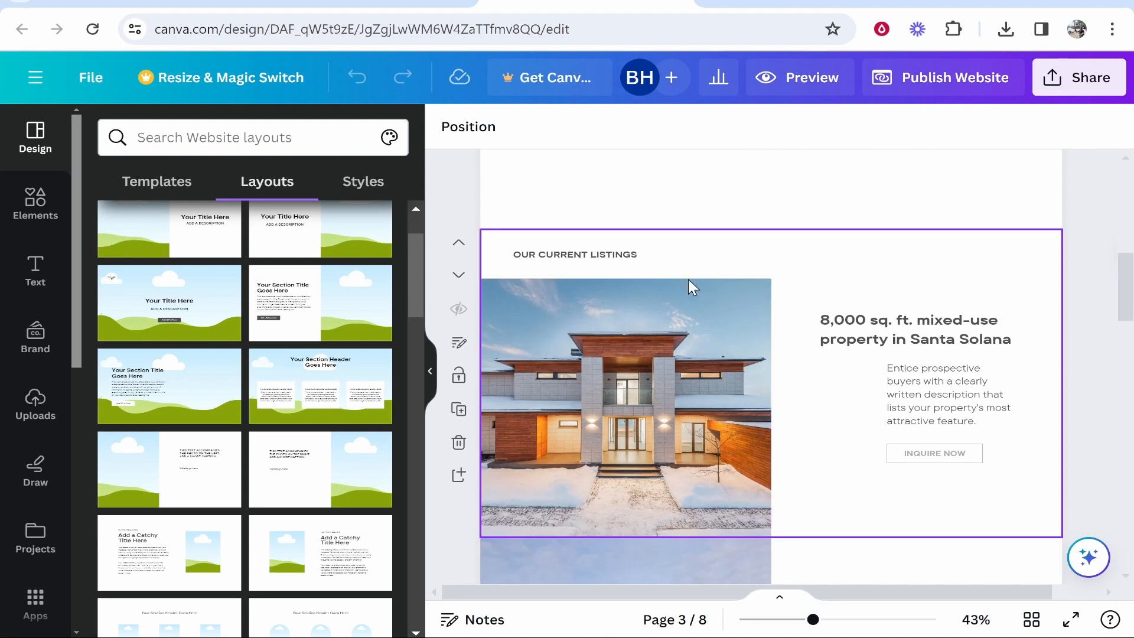
{"action": "scroll", "coordinate": [589, 313], "scroll_direction": "down", "scroll_amount": 5}
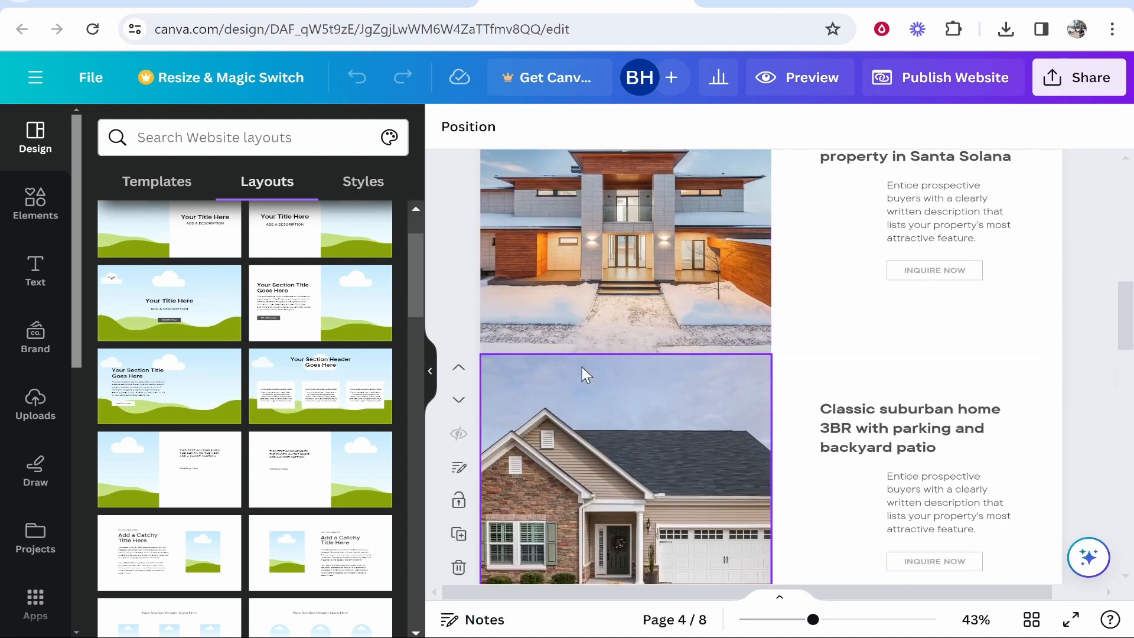
{"action": "scroll", "coordinate": [654, 406], "scroll_direction": "down", "scroll_amount": 15}
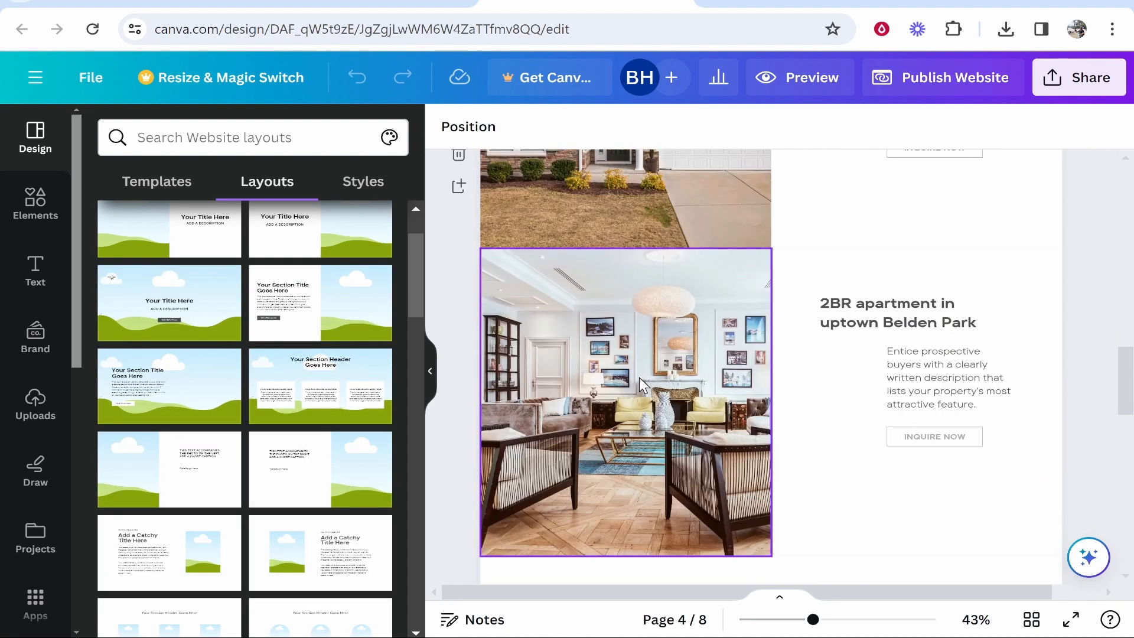
{"action": "scroll", "coordinate": [826, 366], "scroll_direction": "down", "scroll_amount": 3}
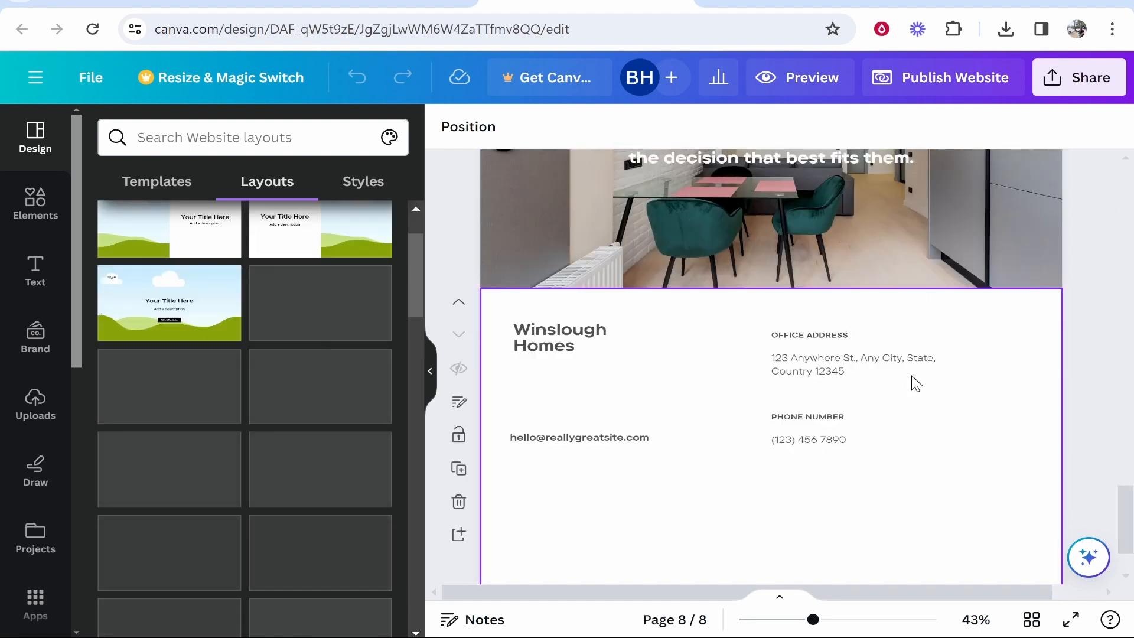
{"action": "scroll", "coordinate": [827, 413], "scroll_direction": "up", "scroll_amount": 3}
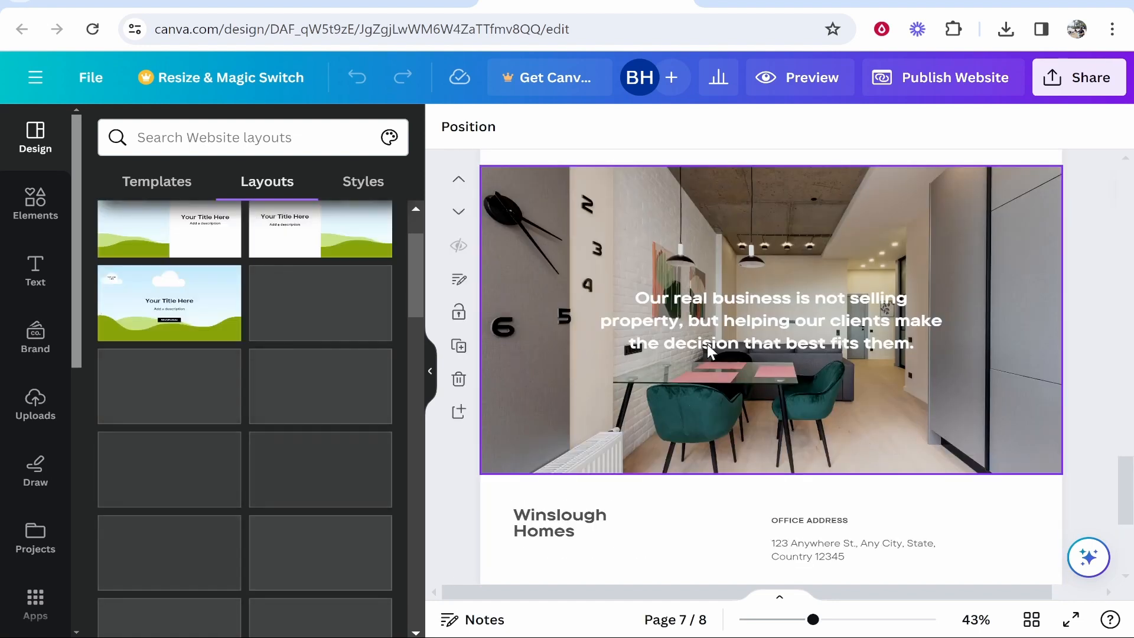
{"action": "scroll", "coordinate": [977, 435], "scroll_direction": "up", "scroll_amount": 10}
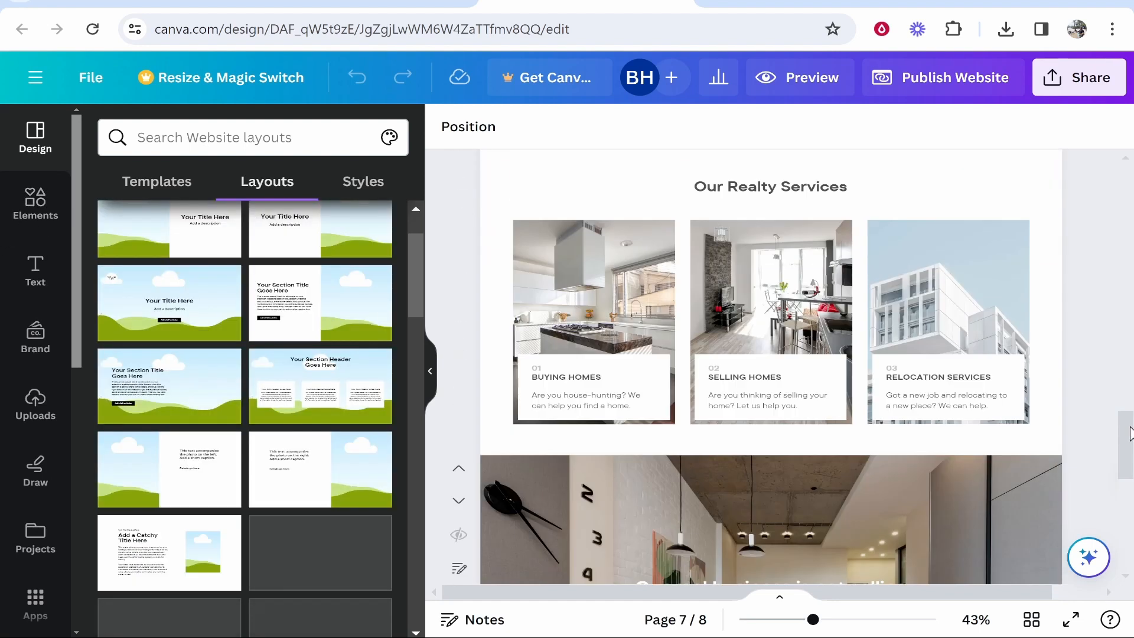
{"action": "scroll", "coordinate": [978, 436], "scroll_direction": "up", "scroll_amount": 15}
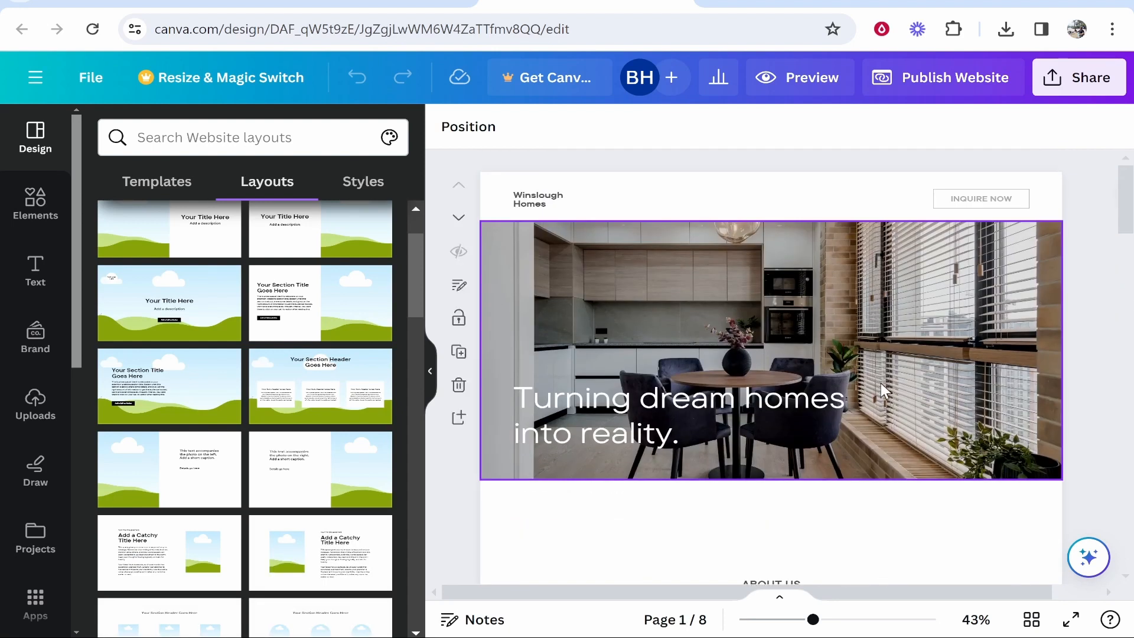
{"action": "scroll", "coordinate": [742, 321], "scroll_direction": "down", "scroll_amount": 3}
{"action": "scroll", "coordinate": [798, 424], "scroll_direction": "up", "scroll_amount": 3}
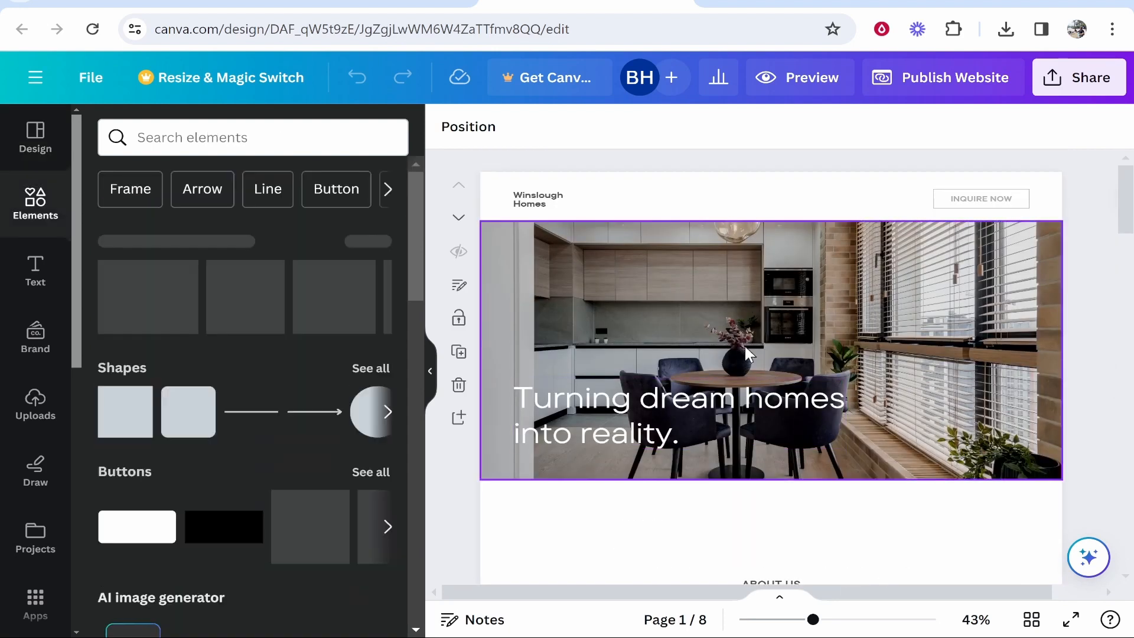
{"action": "scroll", "coordinate": [799, 414], "scroll_direction": "down", "scroll_amount": 6}
{"action": "scroll", "coordinate": [814, 342], "scroll_direction": "up", "scroll_amount": 5}
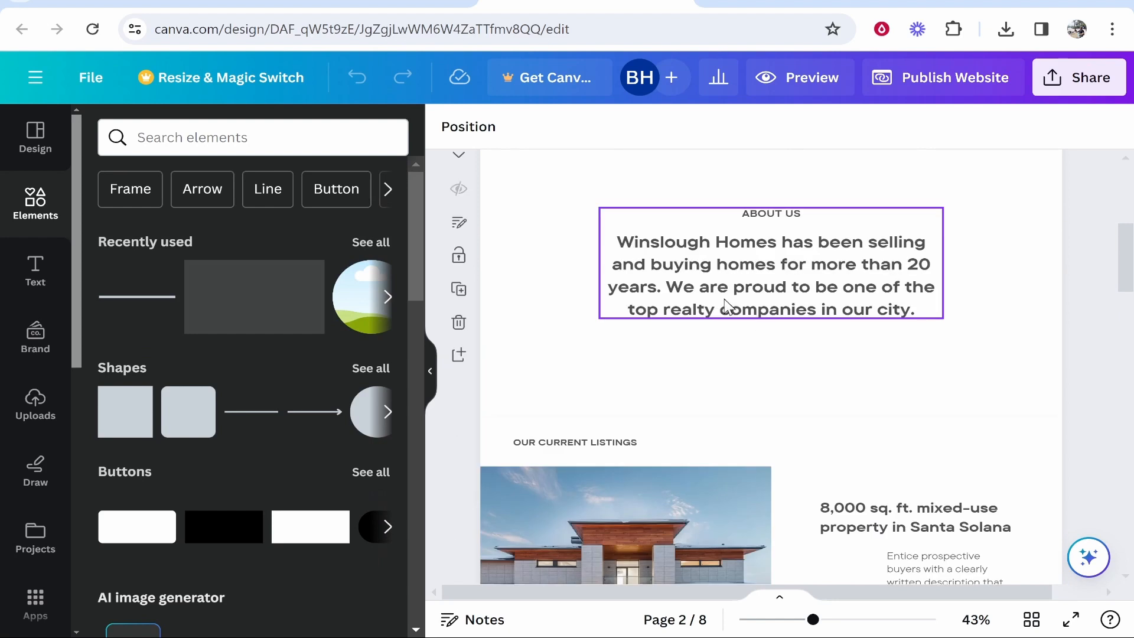
Step: Delete the About Us page from the website design
{"action": "left_click", "coordinate": [767, 221]}
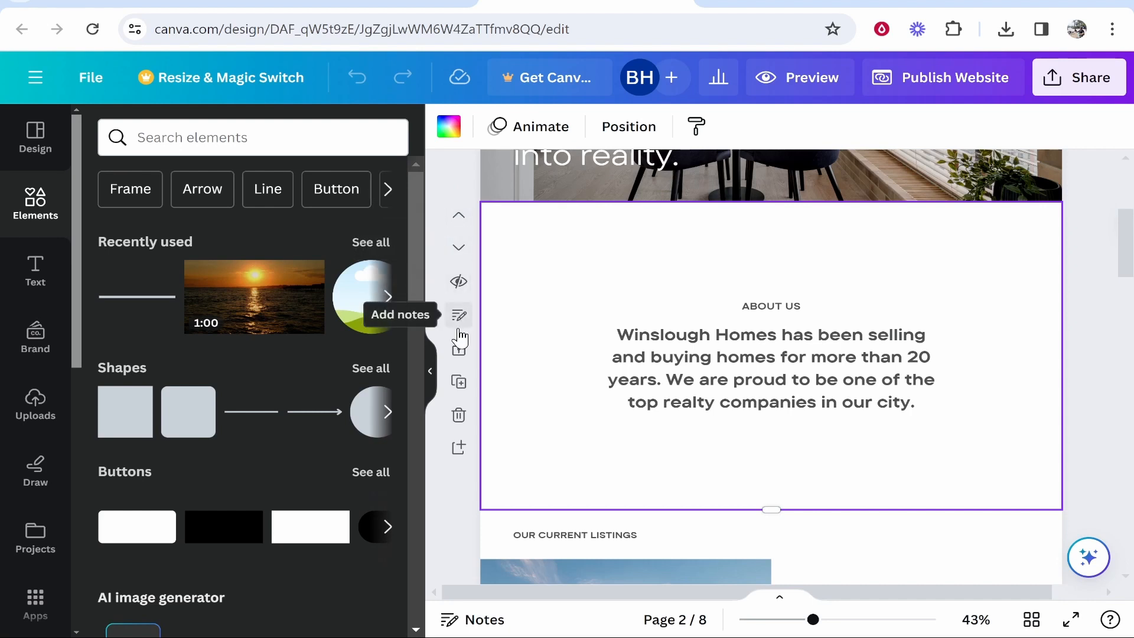
{"action": "left_click", "coordinate": [459, 416]}
{"action": "scroll", "coordinate": [768, 307], "scroll_direction": "up", "scroll_amount": 5}
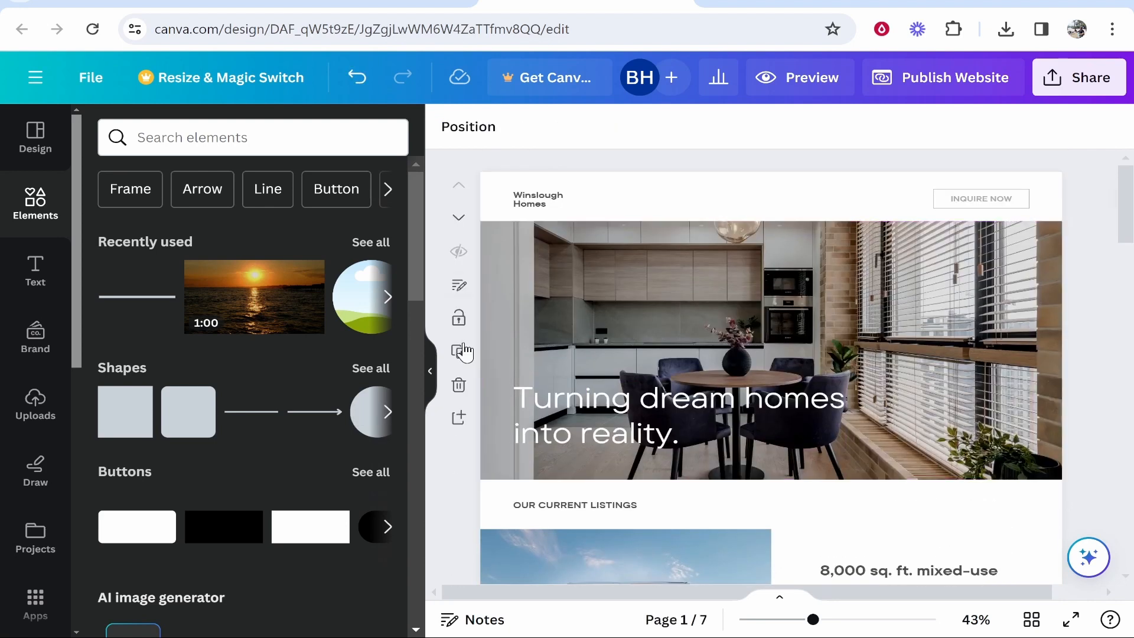
Step: Replace the company name in the first page's header with KnowledgeBase Houses
{"action": "scroll", "coordinate": [818, 363], "scroll_direction": "down", "scroll_amount": 10}
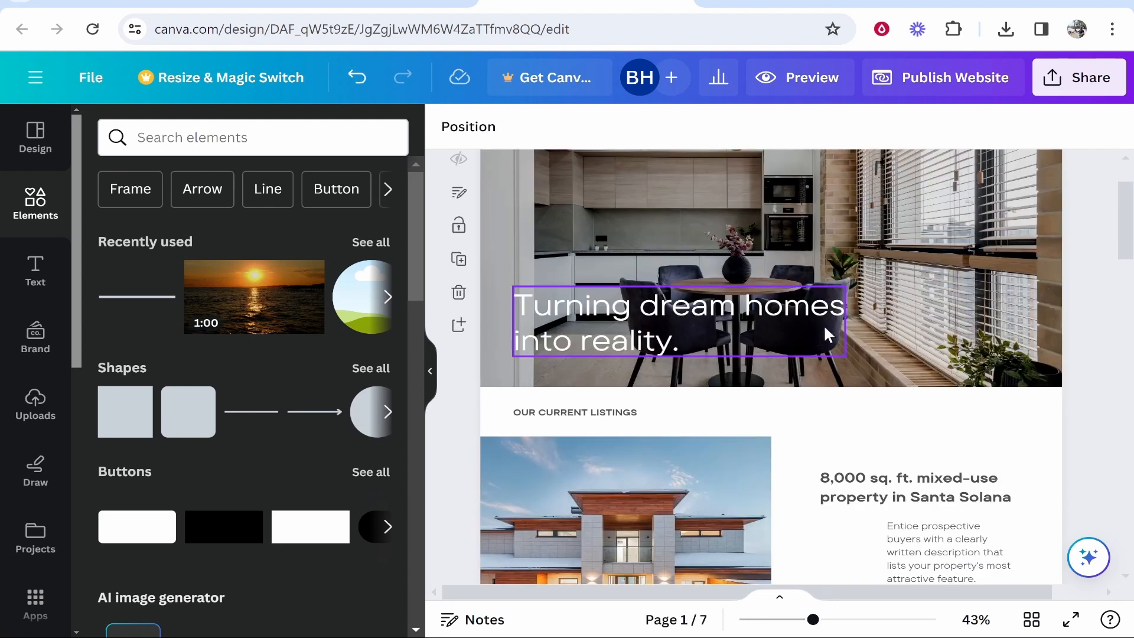
{"action": "scroll", "coordinate": [683, 315], "scroll_direction": "down", "scroll_amount": 6}
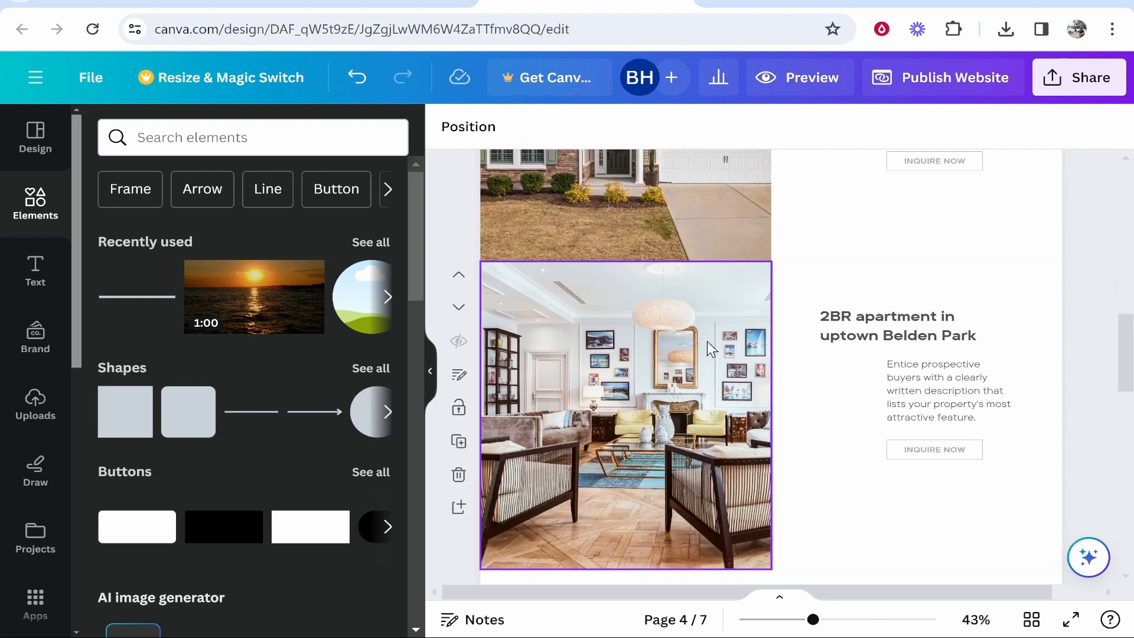
{"action": "scroll", "coordinate": [933, 218], "scroll_direction": "up", "scroll_amount": 16}
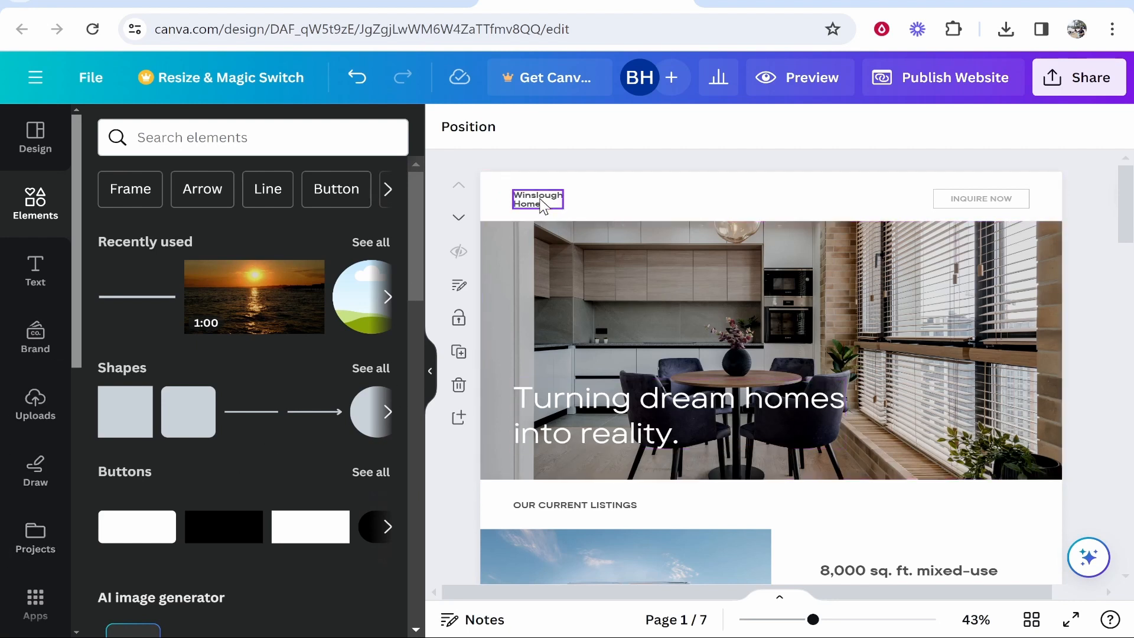
{"action": "left_click", "coordinate": [585, 208]}
{"action": "mouse_move", "coordinate": [827, 635]}
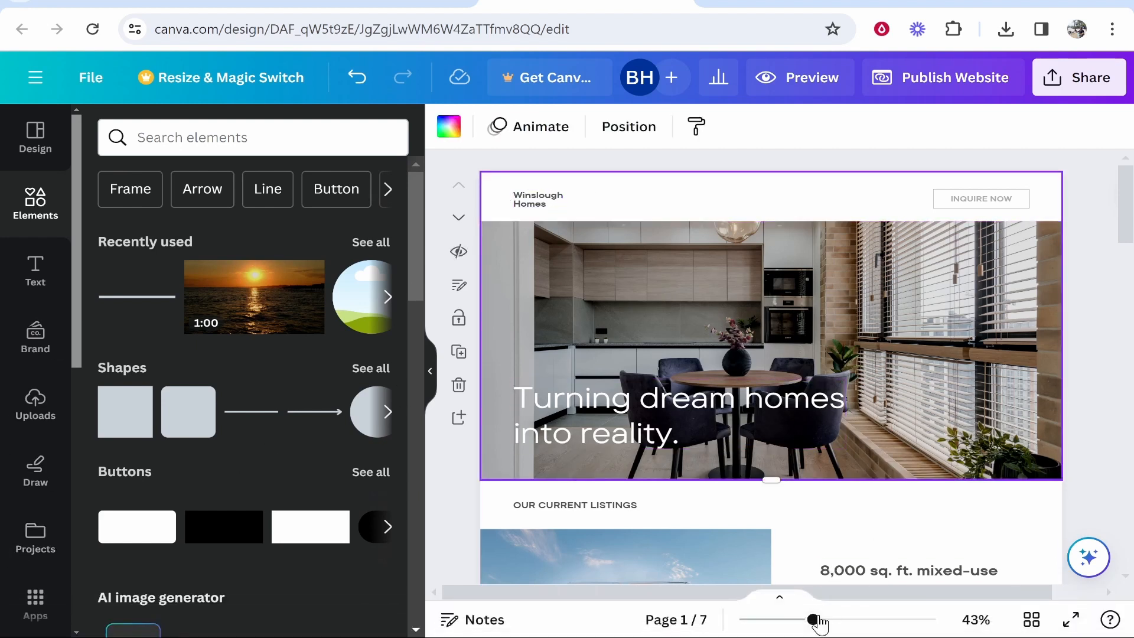
{"action": "left_click_drag", "start_coordinate": [817, 619], "coordinate": [821, 619]}
{"action": "double_click", "coordinate": [510, 204]}
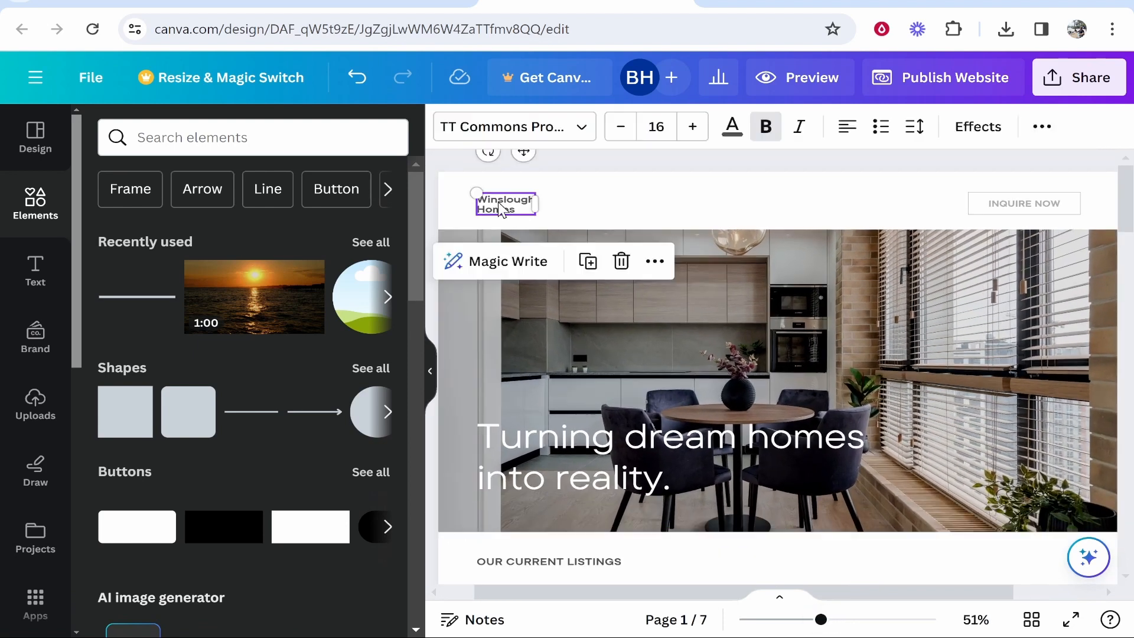
{"action": "key", "text": "BackSpace"}
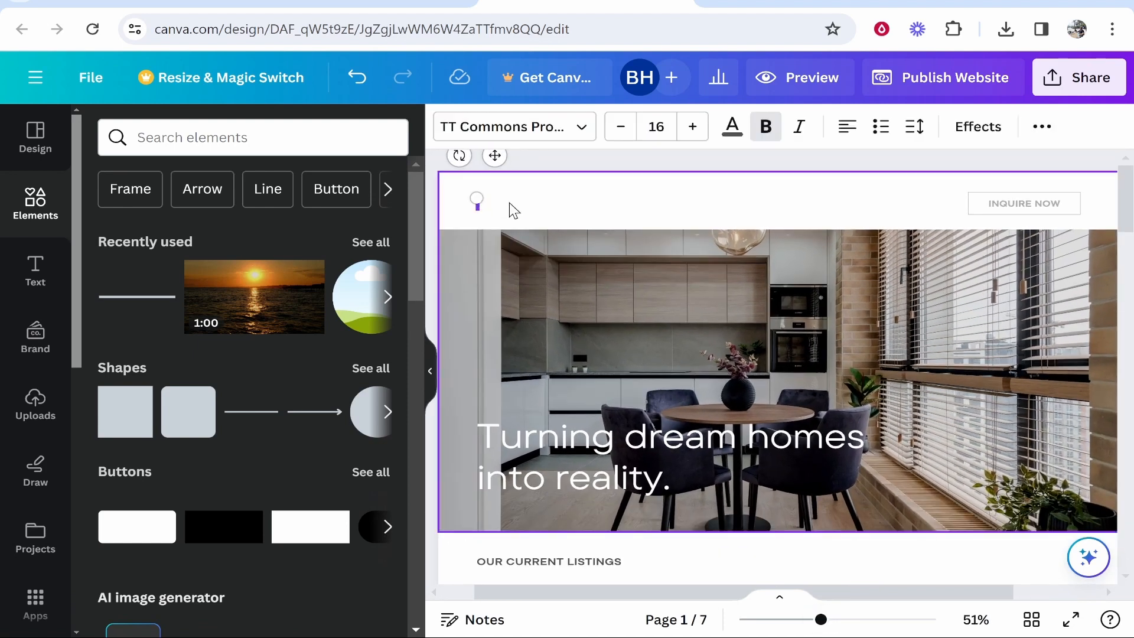
{"action": "type", "text": "KnowledgeBase"}
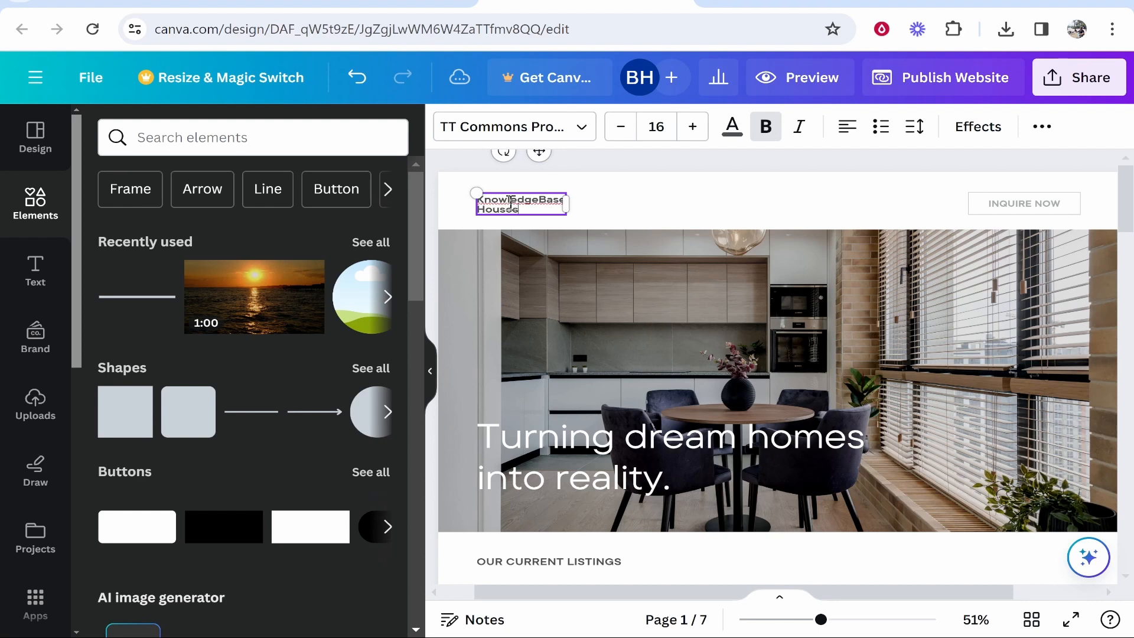
{"action": "left_click", "coordinate": [595, 242]}
Step: Change the font of the whole header company name to TT Interphases
{"action": "double_click", "coordinate": [531, 209]}
{"action": "key", "text": "ctrl+a"}
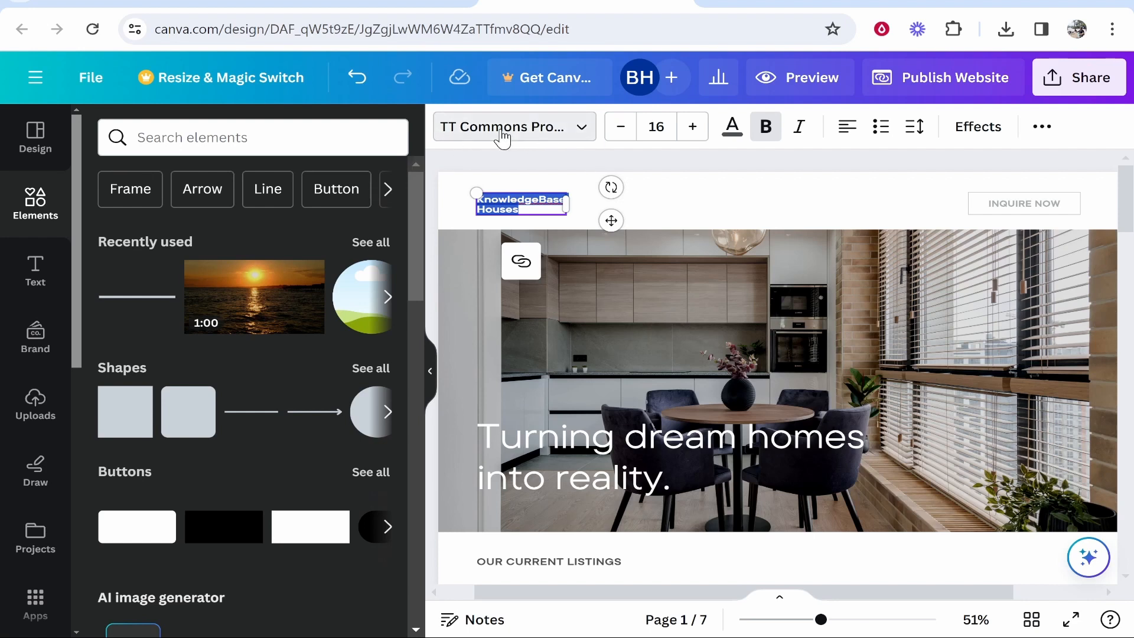
{"action": "left_click", "coordinate": [499, 131]}
{"action": "left_click", "coordinate": [169, 509]}
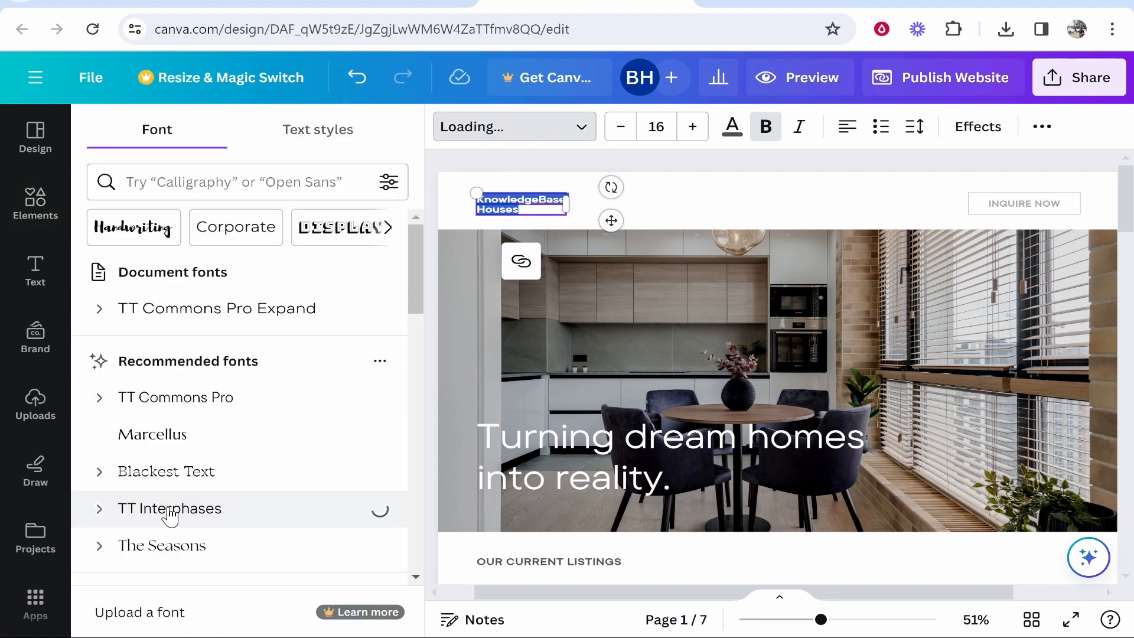
{"action": "left_click", "coordinate": [496, 295]}
Step: Widen the company name's text box and join KnowledgeBase Houses onto a single line
{"action": "left_click", "coordinate": [542, 206]}
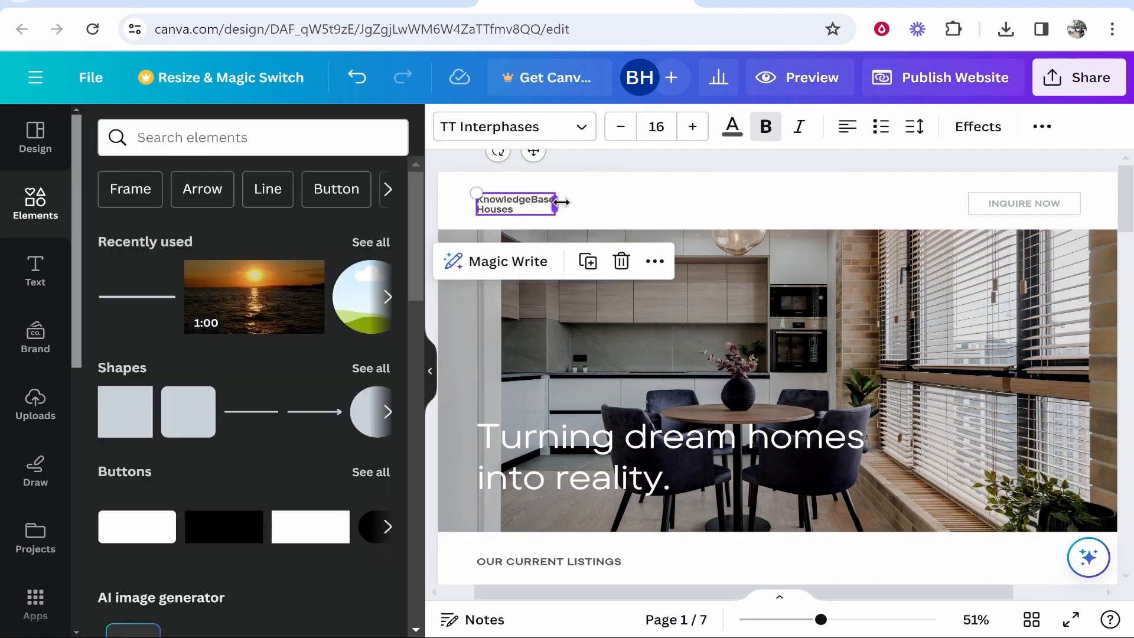
{"action": "left_click_drag", "start_coordinate": [561, 202], "coordinate": [618, 204]}
{"action": "left_click", "coordinate": [565, 206]}
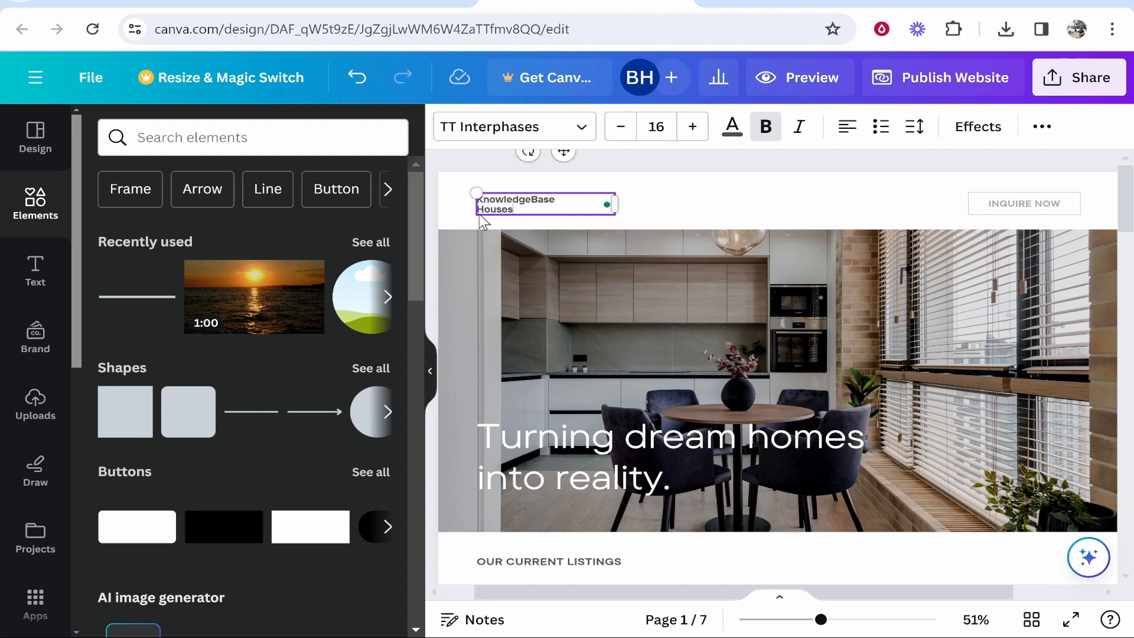
{"action": "left_click", "coordinate": [479, 211]}
{"action": "key", "text": "BackSpace"}
{"action": "left_click", "coordinate": [669, 217]}
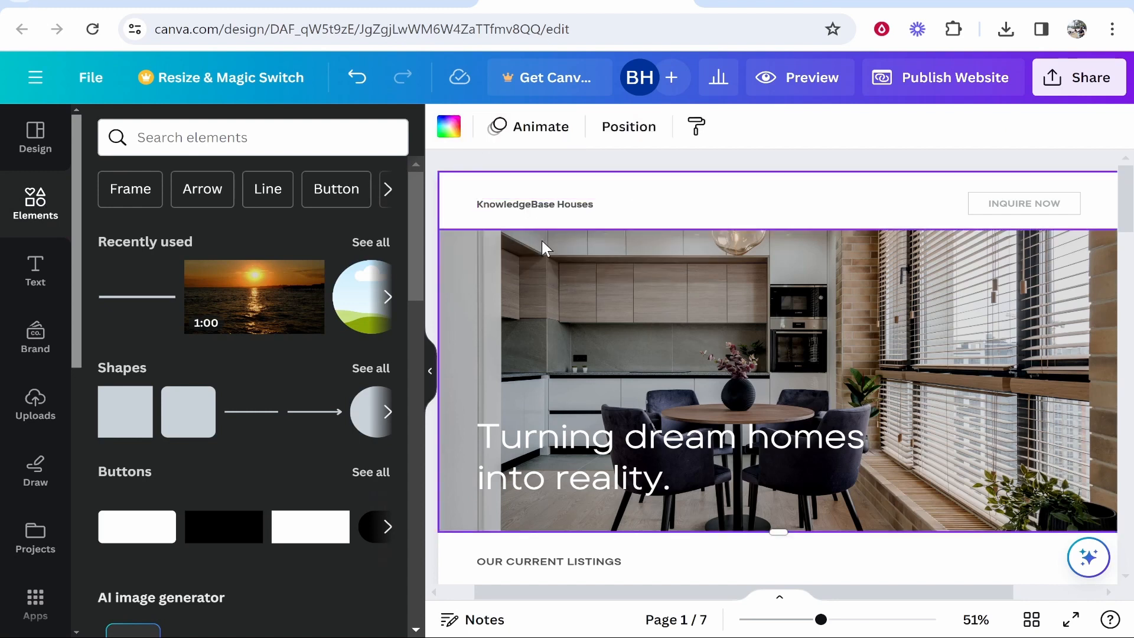
Step: Break the company name before Houses and narrow its text box to fit the two lines
{"action": "left_click", "coordinate": [557, 208]}
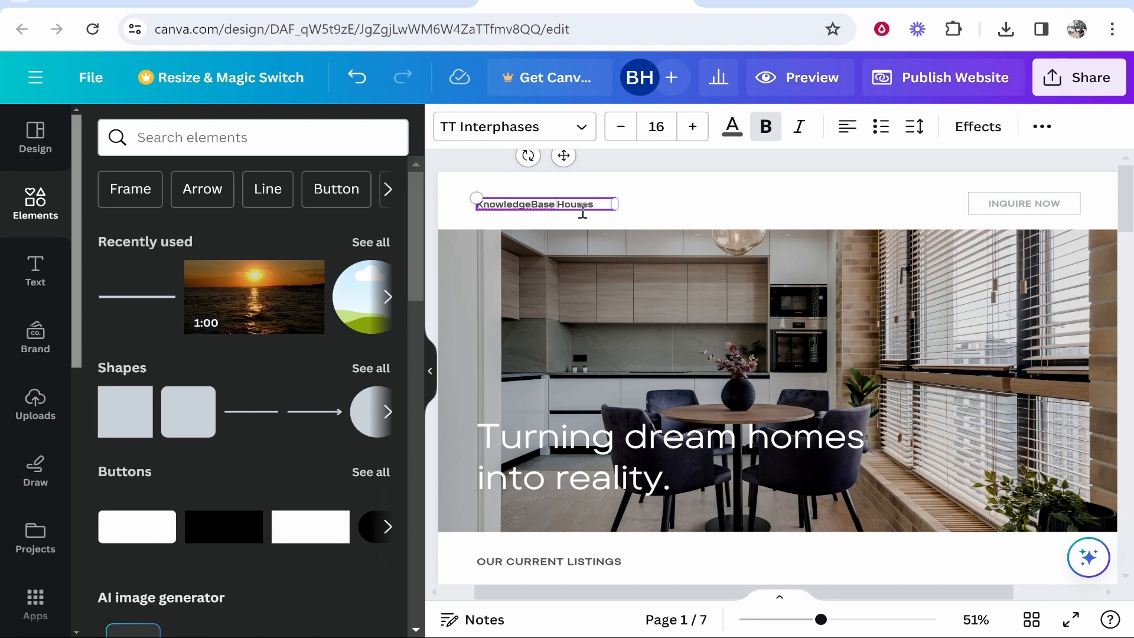
{"action": "key", "text": "Return"}
{"action": "left_click_drag", "start_coordinate": [619, 202], "coordinate": [568, 203]}
Step: Increase the font size of the whole header company name by two points
{"action": "key", "text": "ctrl+a"}
{"action": "left_click", "coordinate": [703, 129]}
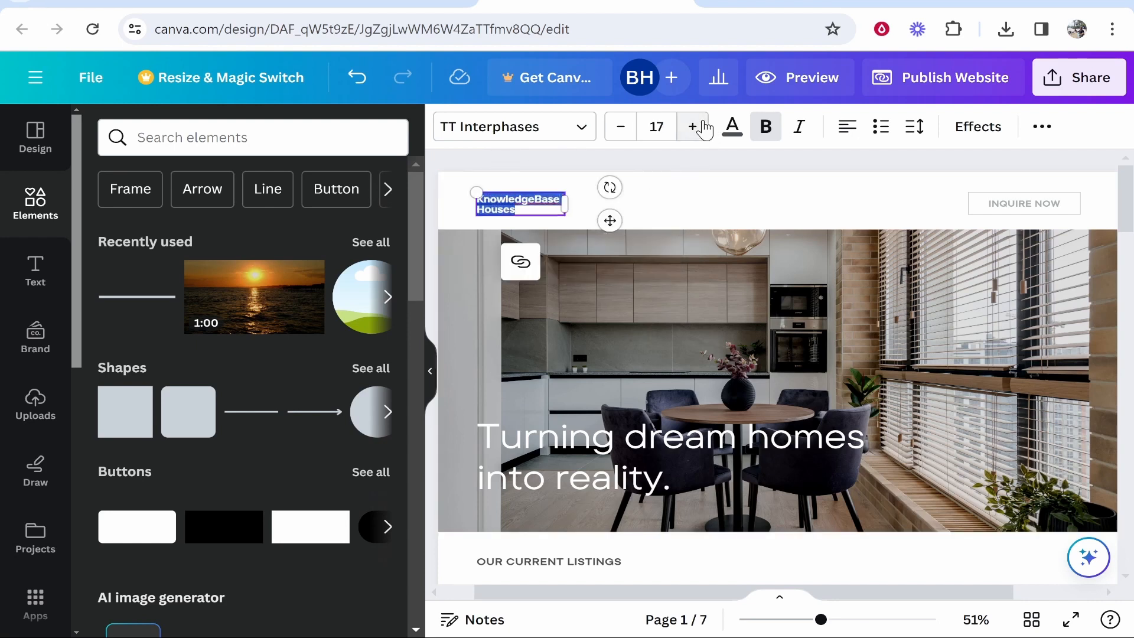
{"action": "left_click", "coordinate": [704, 129]}
{"action": "key", "text": "Escape"}
{"action": "left_click", "coordinate": [506, 222]}
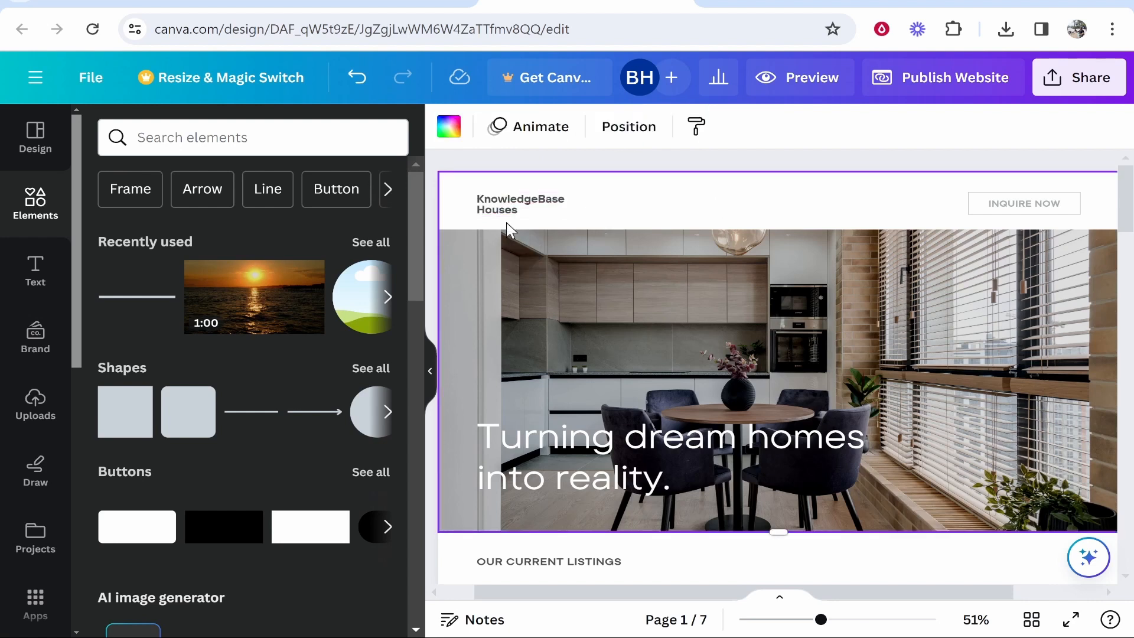
Step: Remove the bold from Houses in the company name and shift the text box slightly left and down
{"action": "left_click", "coordinate": [516, 213]}
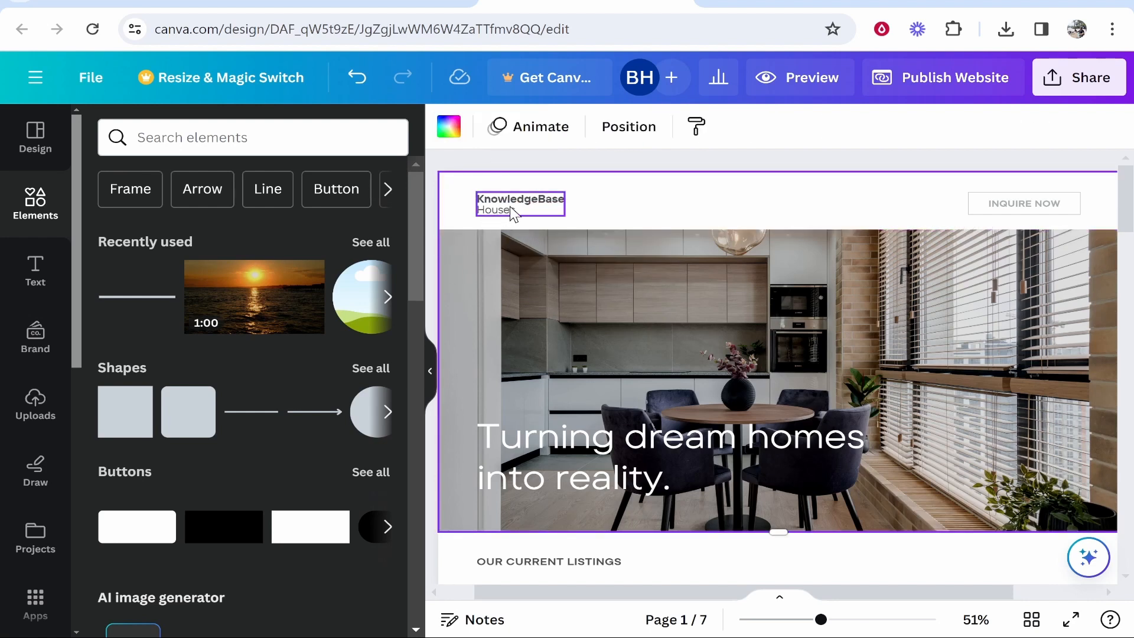
{"action": "mouse_move", "coordinate": [509, 213]}
{"action": "left_mouse_down"}
{"action": "mouse_move", "coordinate": [883, 204]}
{"action": "mouse_move", "coordinate": [494, 210]}
{"action": "left_mouse_up"}
{"action": "left_click", "coordinate": [653, 210]}
Step: Examine the effects and adjustments available for editing the kitchen photo on the first page
{"action": "scroll", "coordinate": [750, 228], "scroll_direction": "down", "scroll_amount": 3}
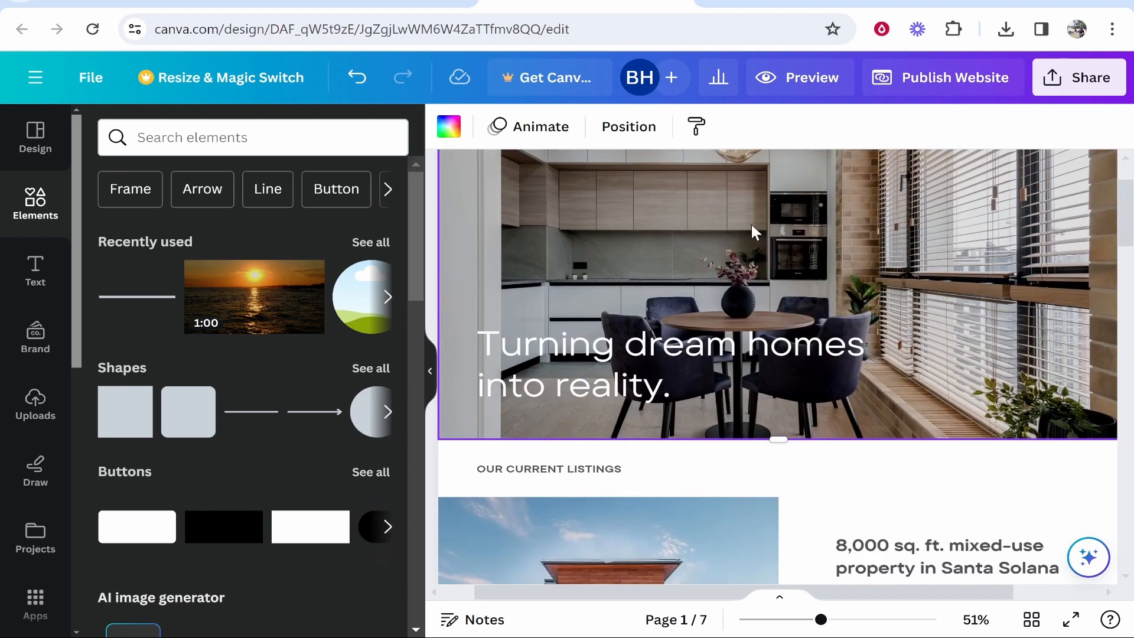
{"action": "left_click", "coordinate": [766, 235]}
{"action": "scroll", "coordinate": [767, 235], "scroll_direction": "up", "scroll_amount": 2}
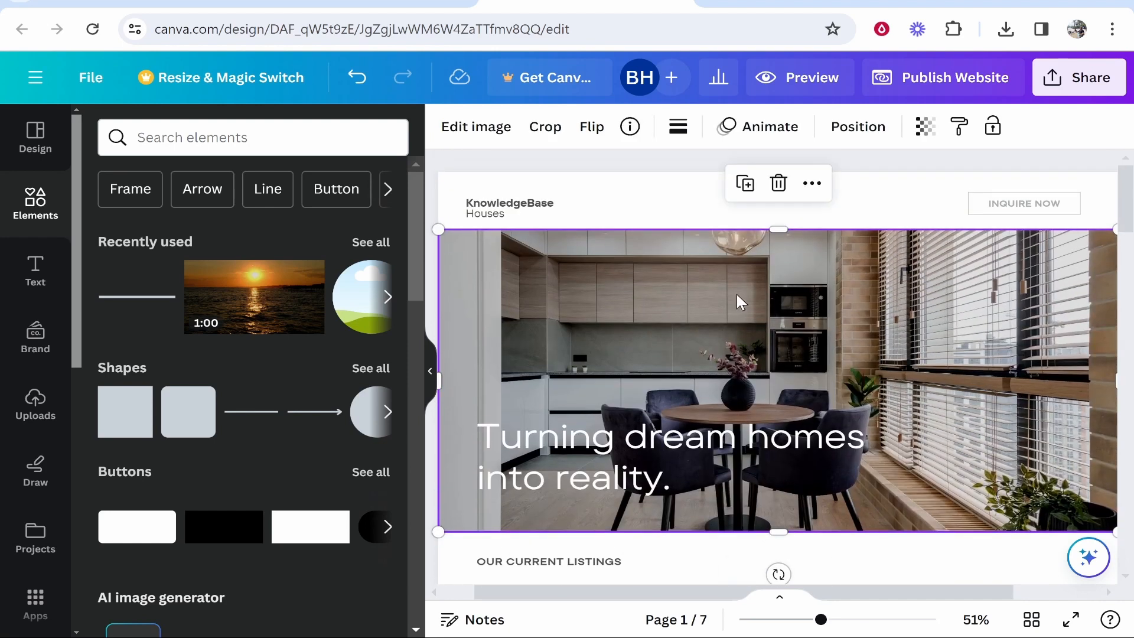
{"action": "left_click", "coordinate": [474, 128]}
{"action": "scroll", "coordinate": [273, 539], "scroll_direction": "down", "scroll_amount": 5}
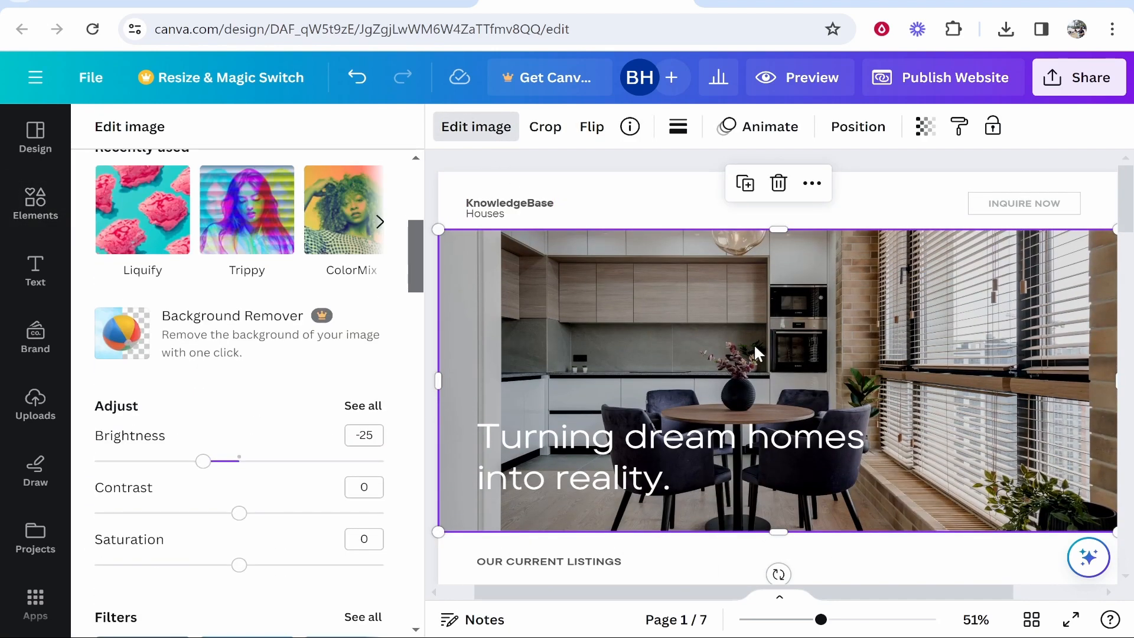
{"action": "left_click", "coordinate": [475, 133]}
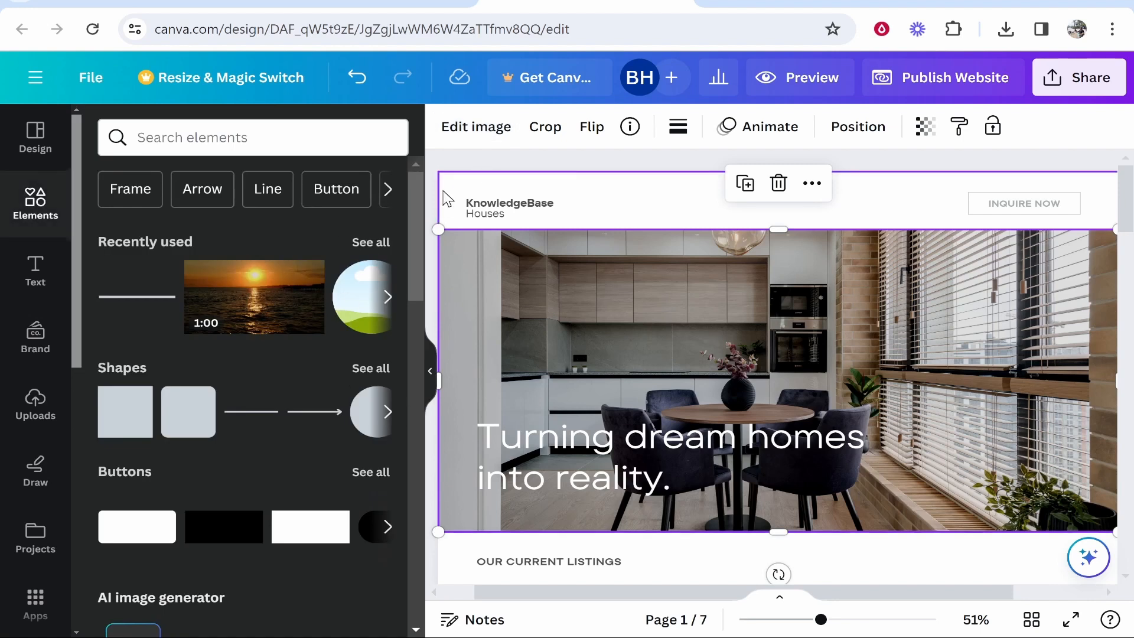
Step: Search the elements for "house" and show all matching photos
{"action": "left_click", "coordinate": [234, 139]}
{"action": "type", "text": "house"}
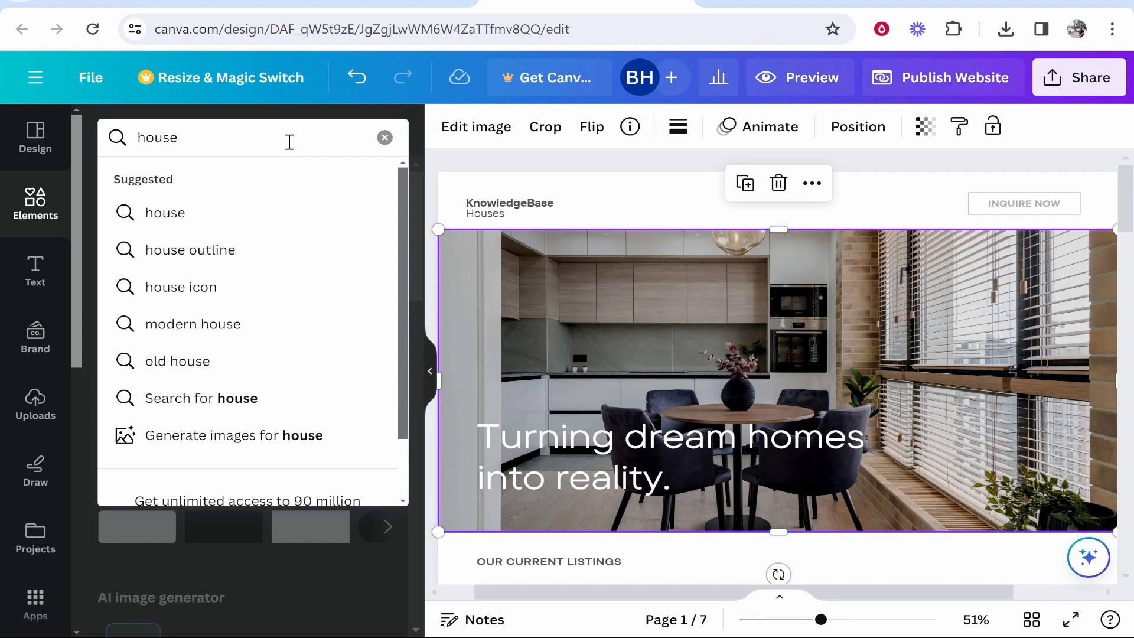
{"action": "key", "text": "Return"}
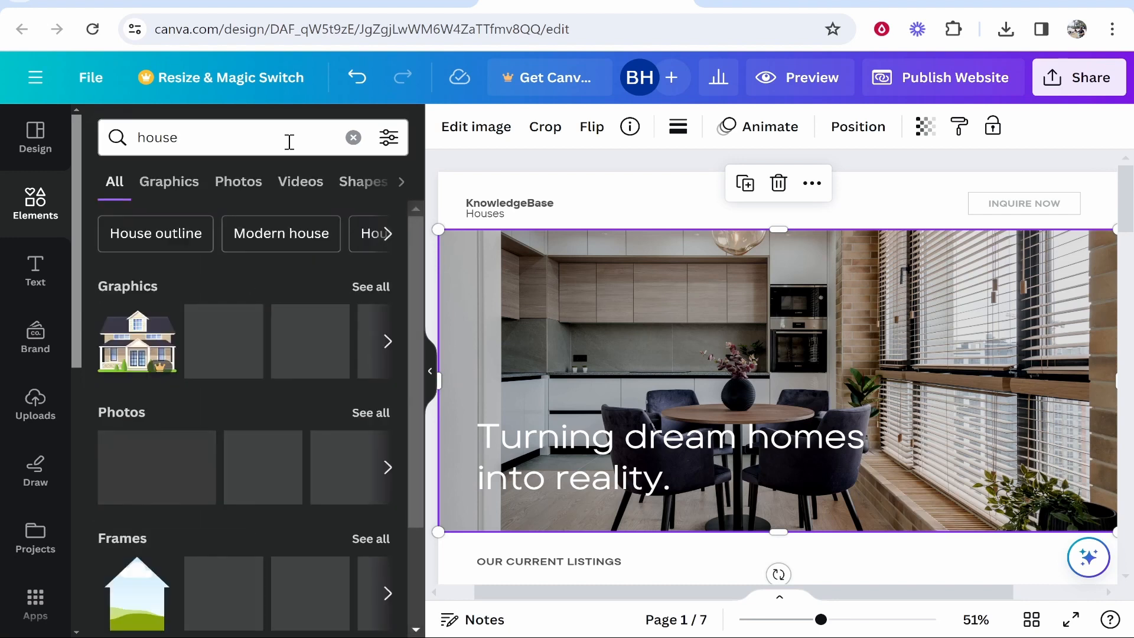
{"action": "left_click", "coordinate": [371, 413]}
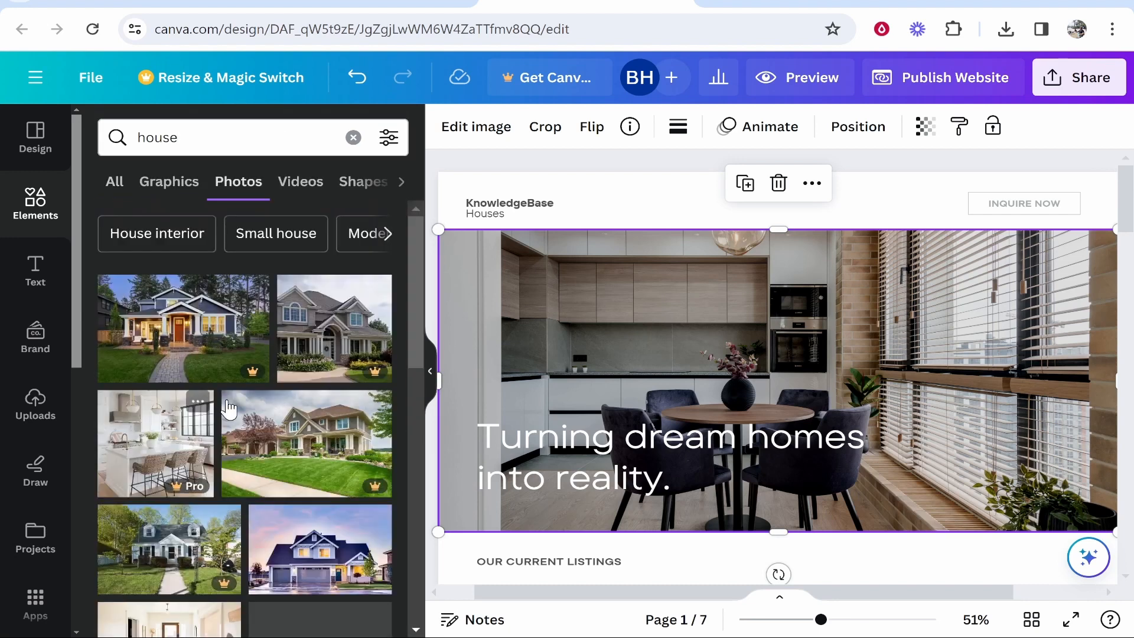
Step: Replace the first page's kitchen photo with the free photo of the grey gabled house with a white garage door
{"action": "scroll", "coordinate": [236, 383], "scroll_direction": "down", "scroll_amount": 5}
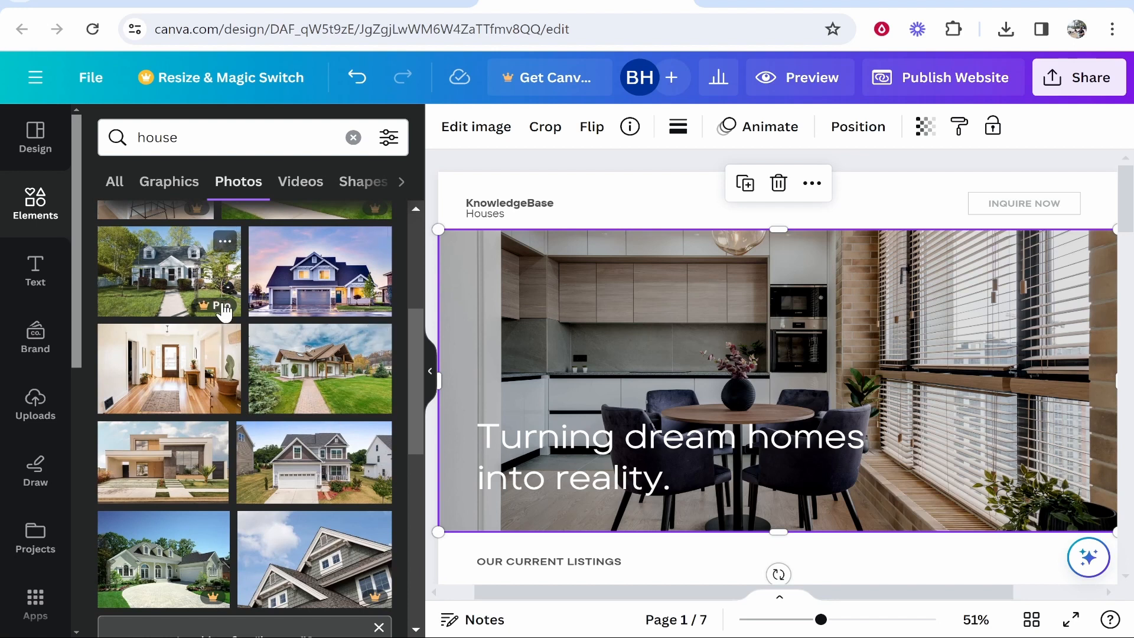
{"action": "scroll", "coordinate": [292, 378], "scroll_direction": "down", "scroll_amount": 3}
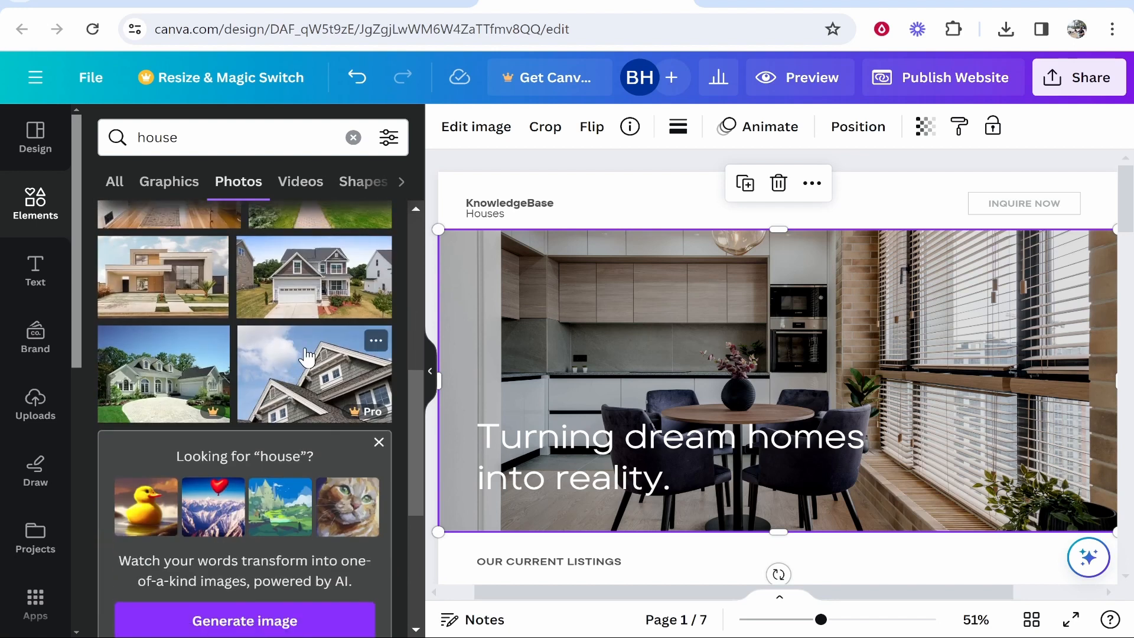
{"action": "scroll", "coordinate": [306, 328], "scroll_direction": "up", "scroll_amount": 2}
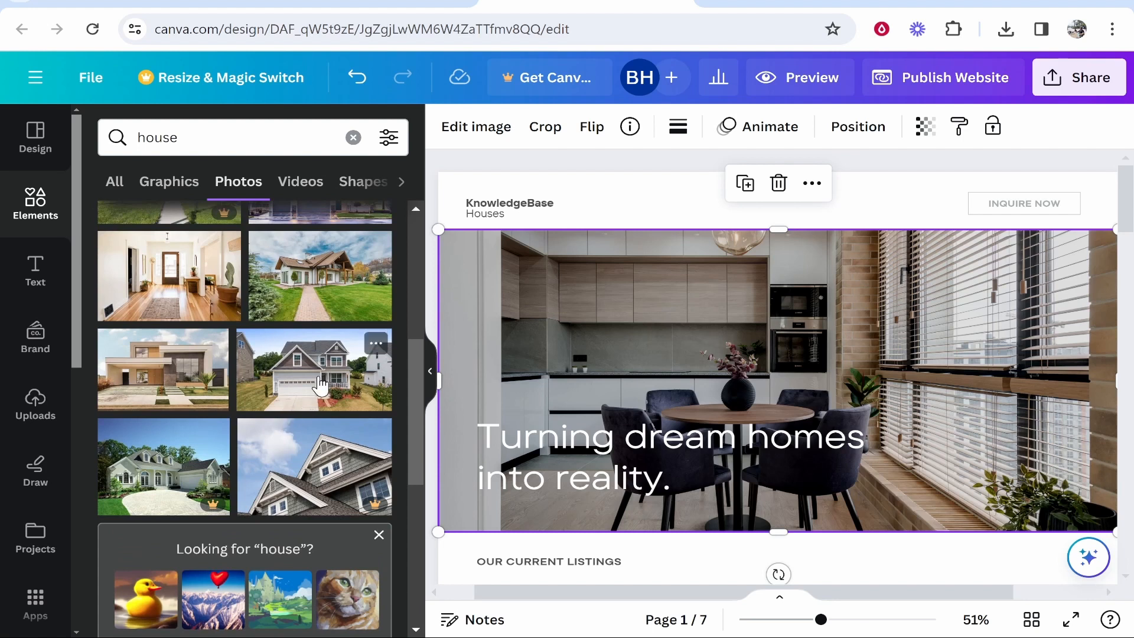
{"action": "left_click_drag", "start_coordinate": [311, 396], "coordinate": [594, 332]}
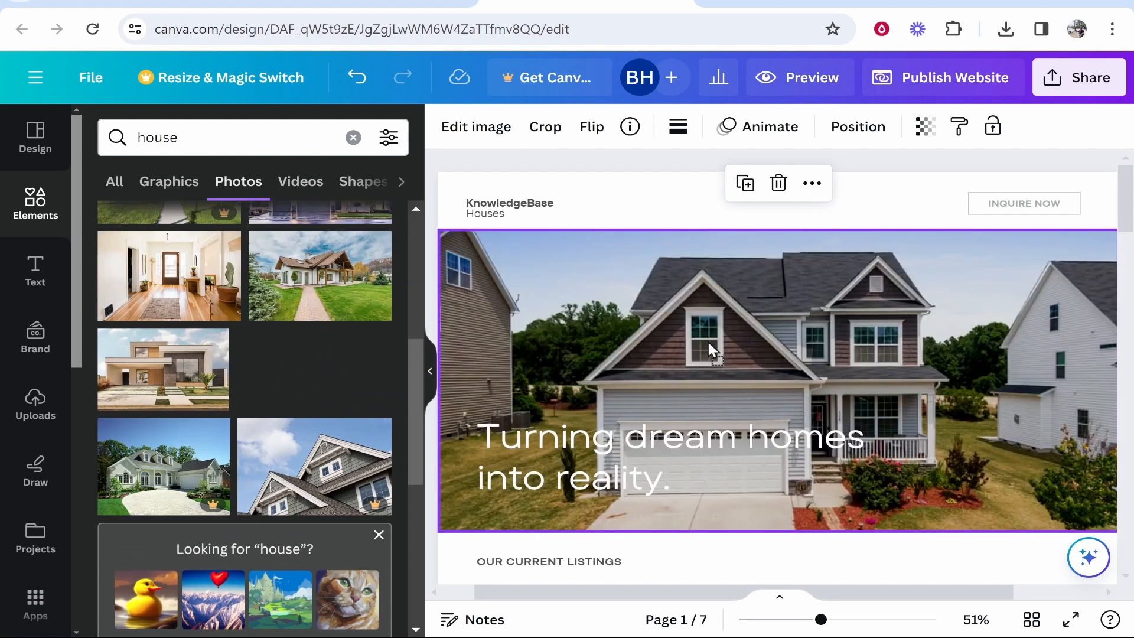
{"action": "left_click_drag", "start_coordinate": [745, 290], "coordinate": [747, 292]}
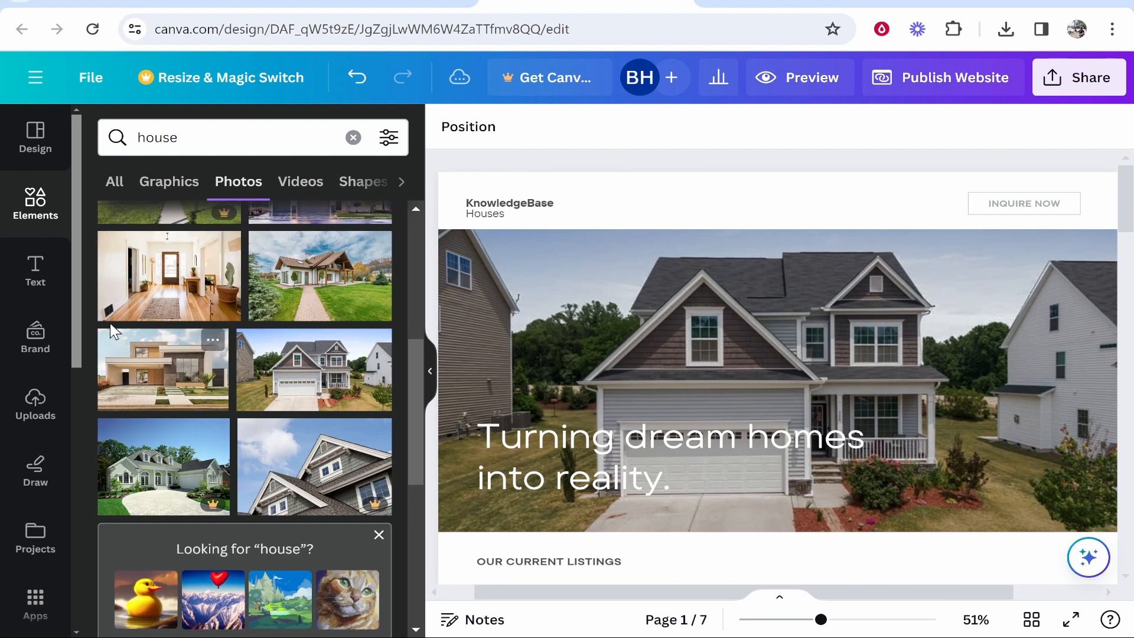
Step: Check the option to upload a file from the computer and look through the uploaded images and videos
{"action": "left_click", "coordinate": [35, 417]}
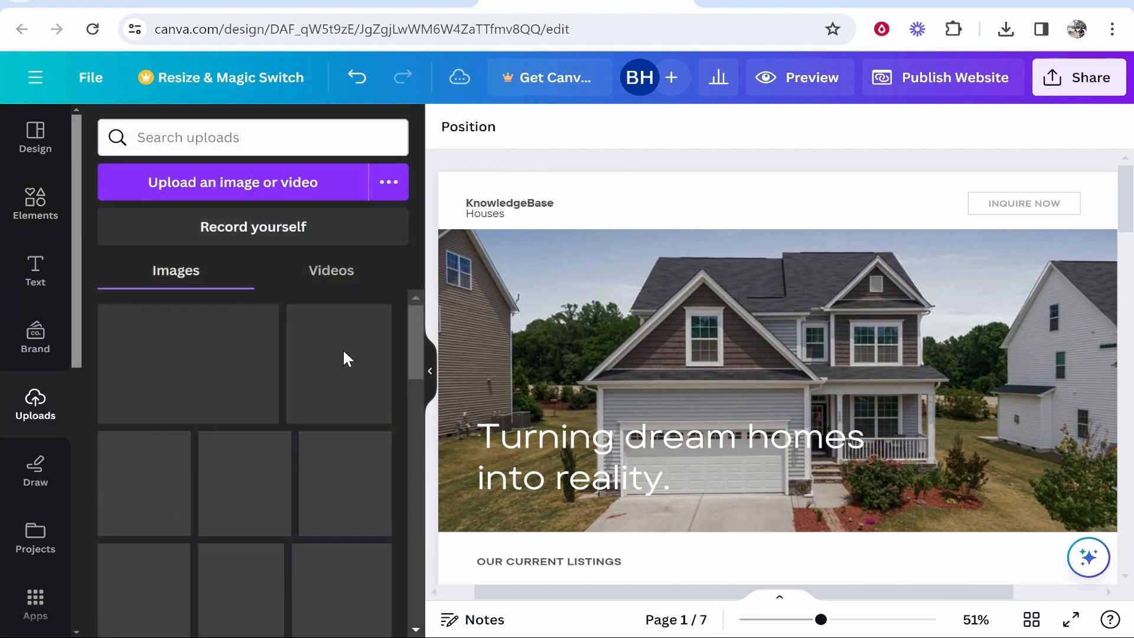
{"action": "left_click", "coordinate": [228, 182]}
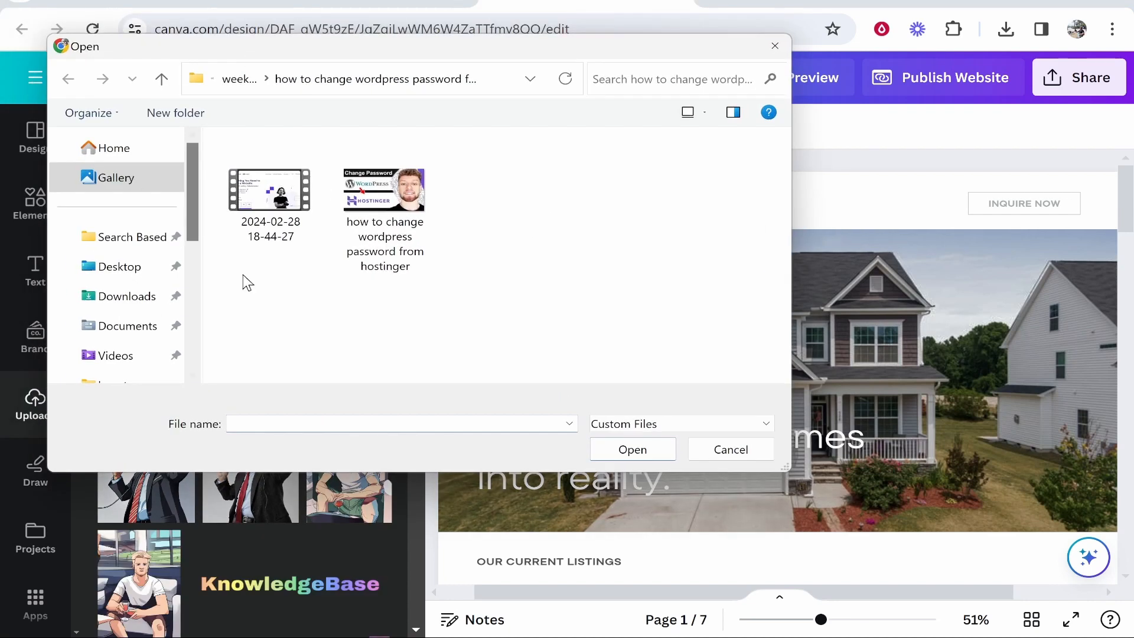
{"action": "left_click", "coordinate": [774, 47]}
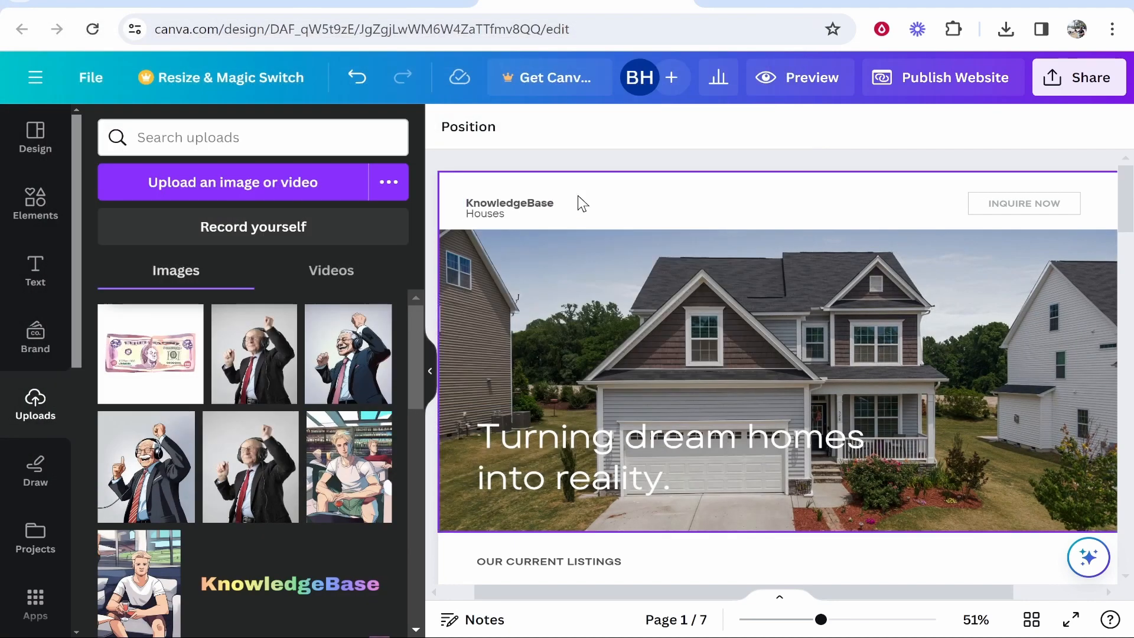
{"action": "scroll", "coordinate": [233, 348], "scroll_direction": "down", "scroll_amount": 10}
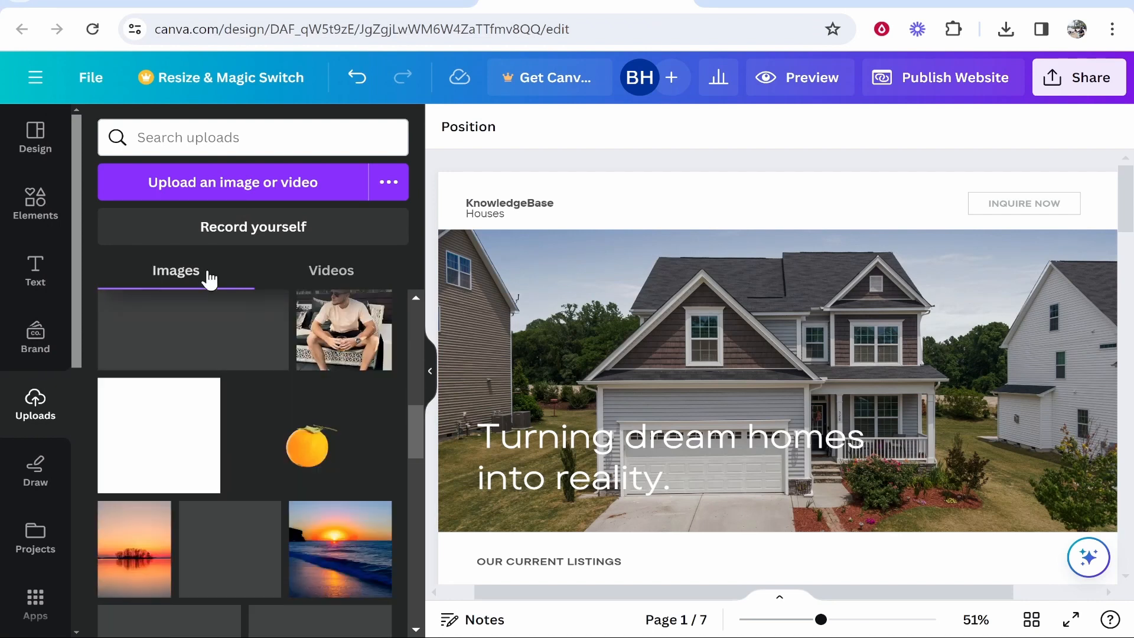
{"action": "left_click", "coordinate": [331, 270]}
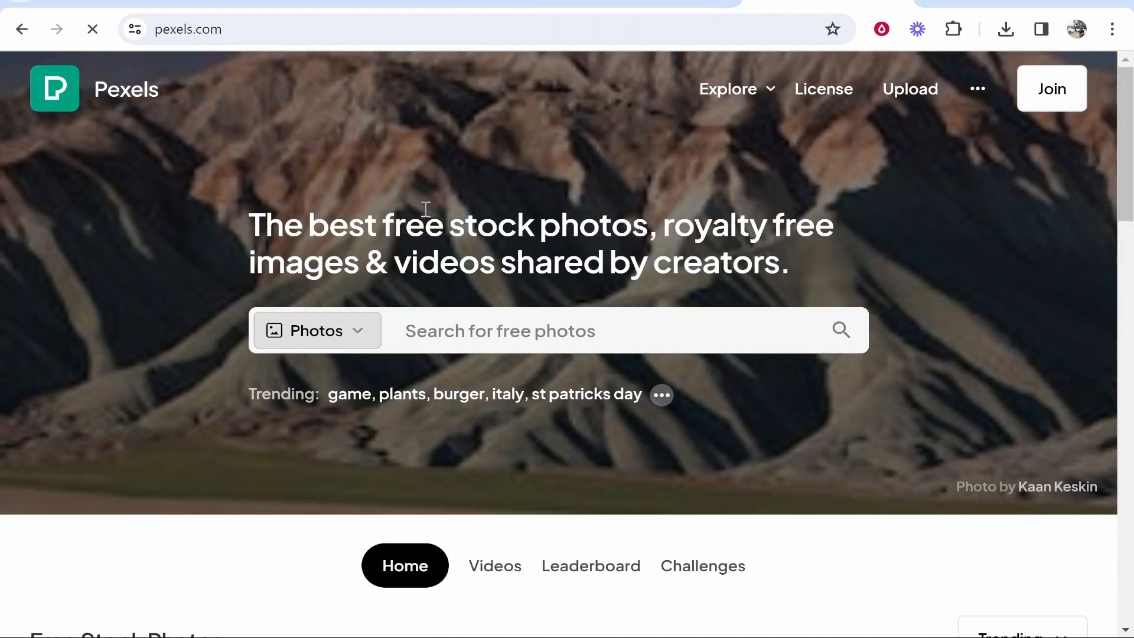
Step: Search Pexels for "house" and download the photo of the lit blue-grey house with garages at dusk
{"action": "left_click", "coordinate": [192, 30]}
{"action": "left_click", "coordinate": [462, 329]}
{"action": "type", "text": "house"}
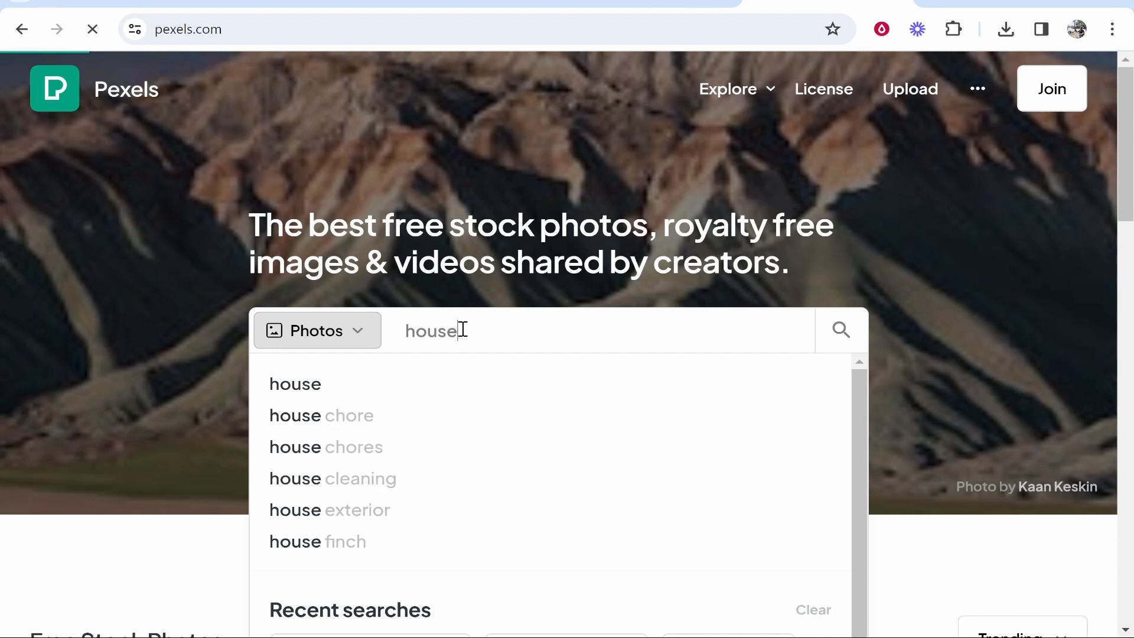
{"action": "key", "text": "Return"}
{"action": "scroll", "coordinate": [121, 326], "scroll_direction": "down", "scroll_amount": 2}
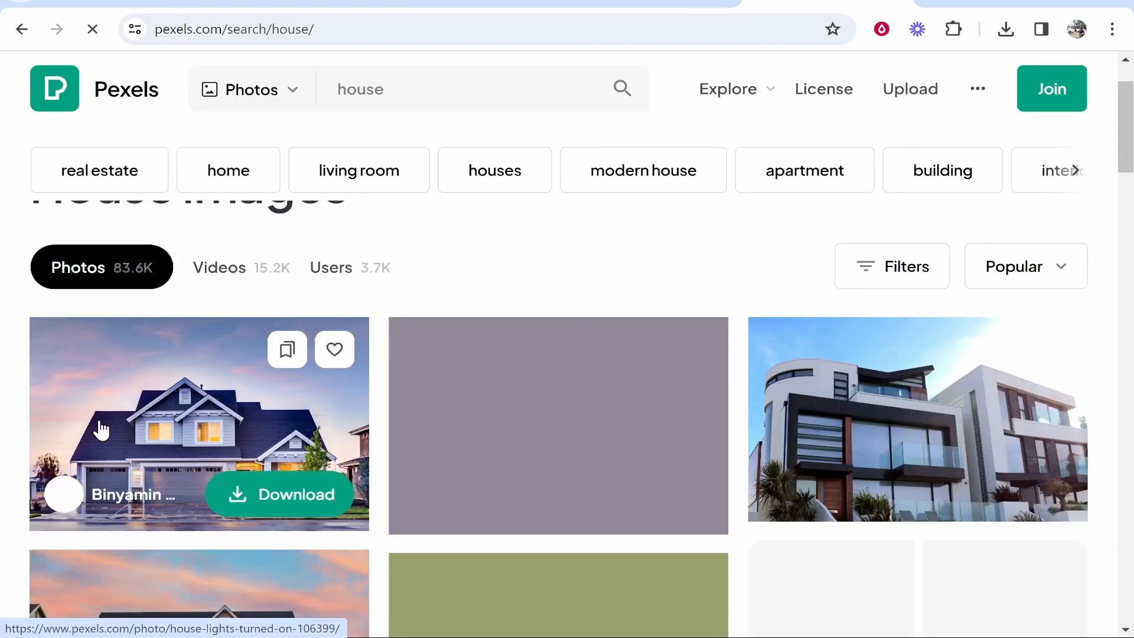
{"action": "left_click", "coordinate": [299, 500]}
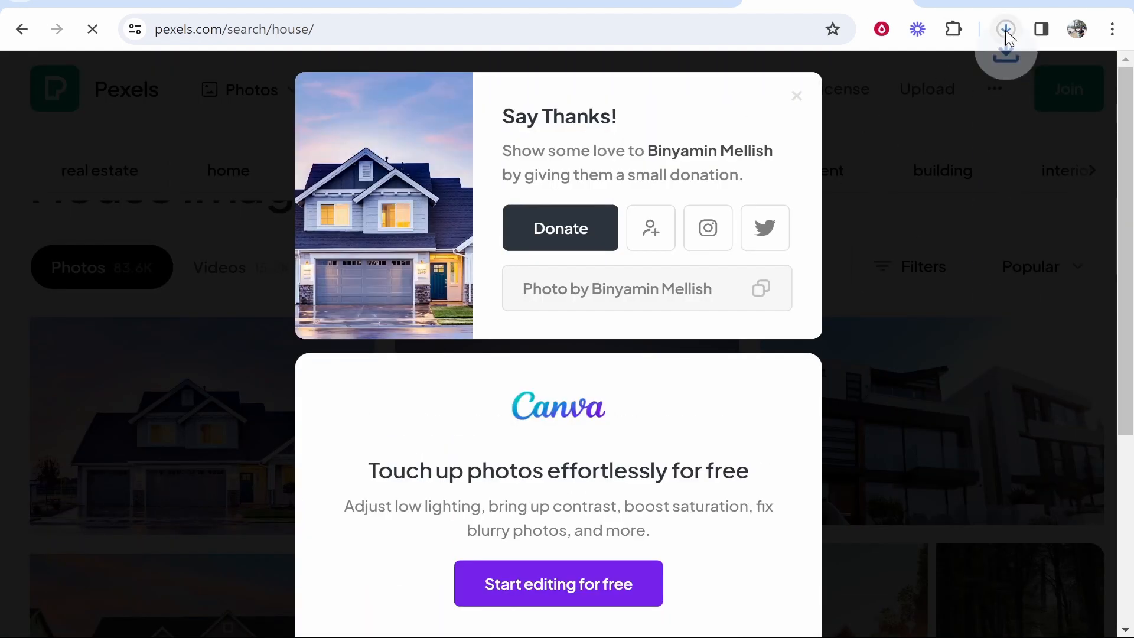
Step: Return to the Canva design and upload today's Pexels house photo from the Downloads folder
{"action": "left_click", "coordinate": [473, 8]}
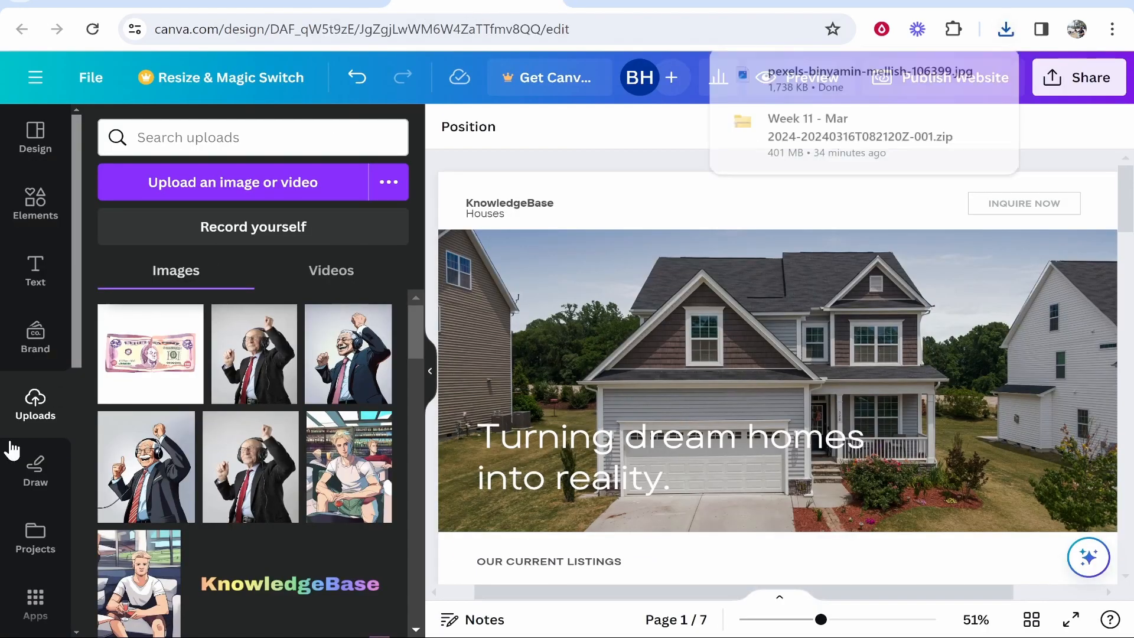
{"action": "left_click", "coordinate": [223, 188]}
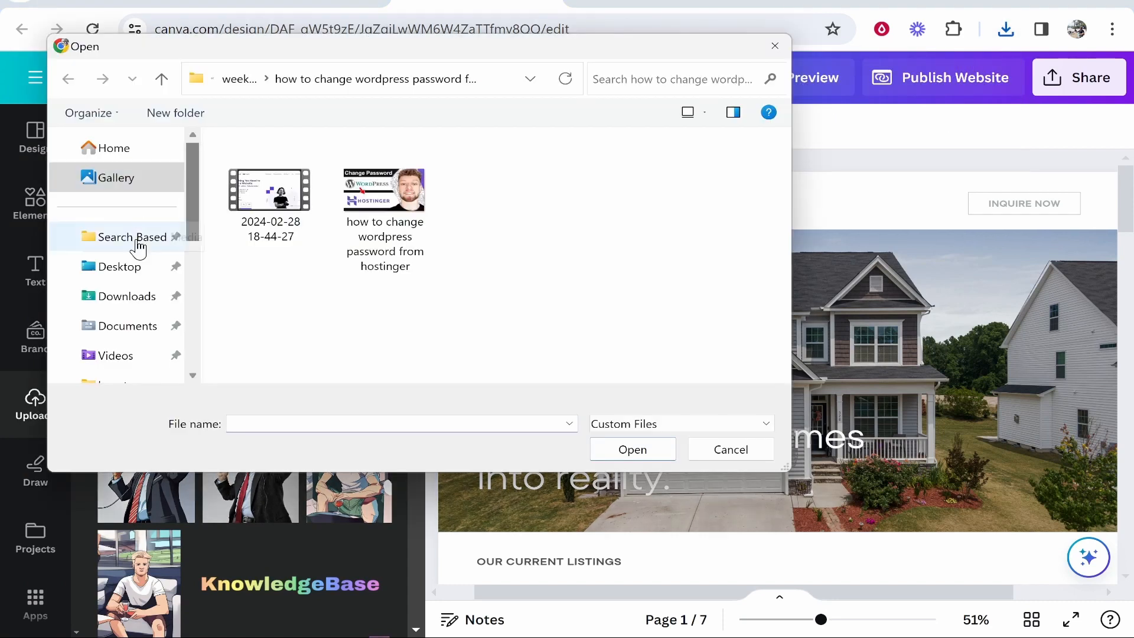
{"action": "left_click", "coordinate": [127, 297]}
{"action": "left_click", "coordinate": [313, 194]}
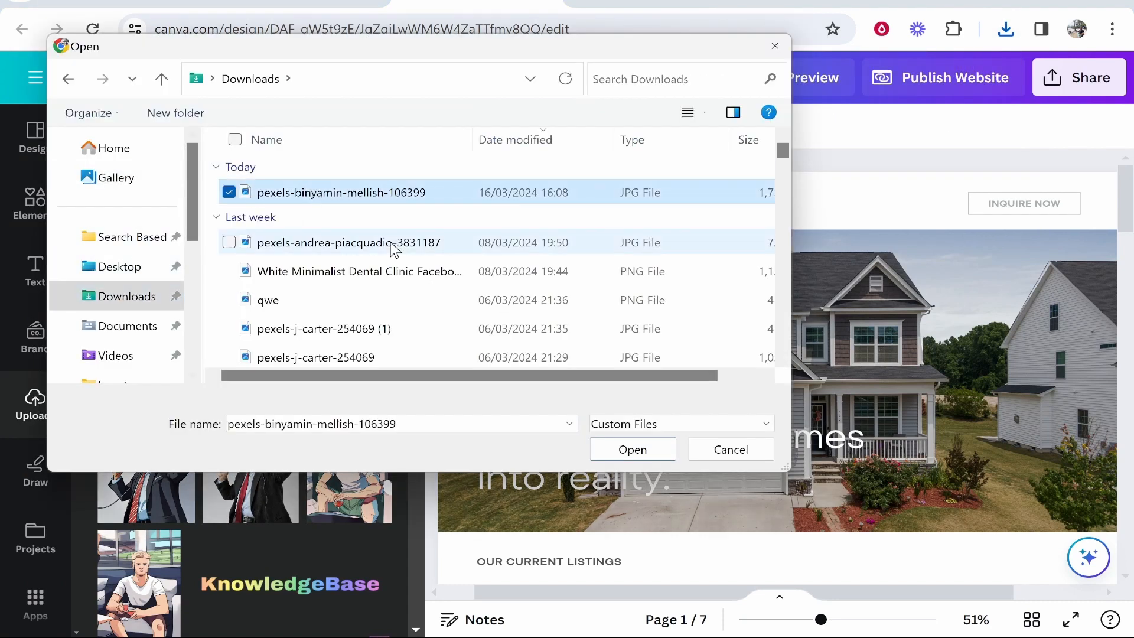
{"action": "left_click", "coordinate": [602, 455]}
Step: Replace the first page's main photo with the newly uploaded dusk house photo
{"action": "left_click_drag", "start_coordinate": [240, 381], "coordinate": [757, 362]}
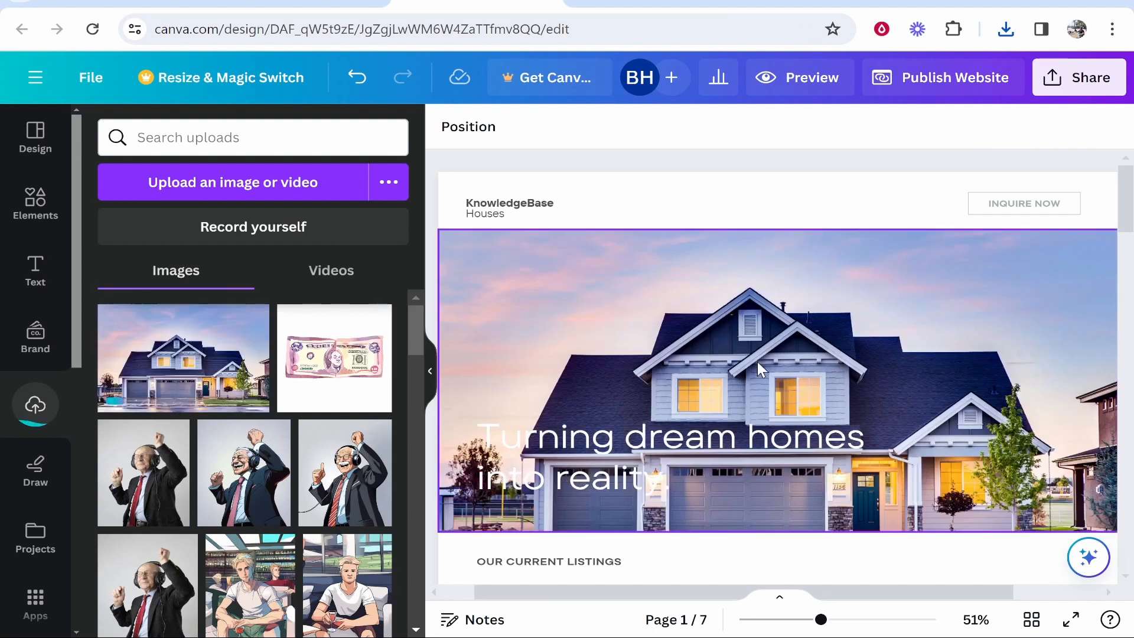
{"action": "scroll", "coordinate": [761, 253], "scroll_direction": "down", "scroll_amount": 3}
{"action": "scroll", "coordinate": [760, 253], "scroll_direction": "up", "scroll_amount": 3}
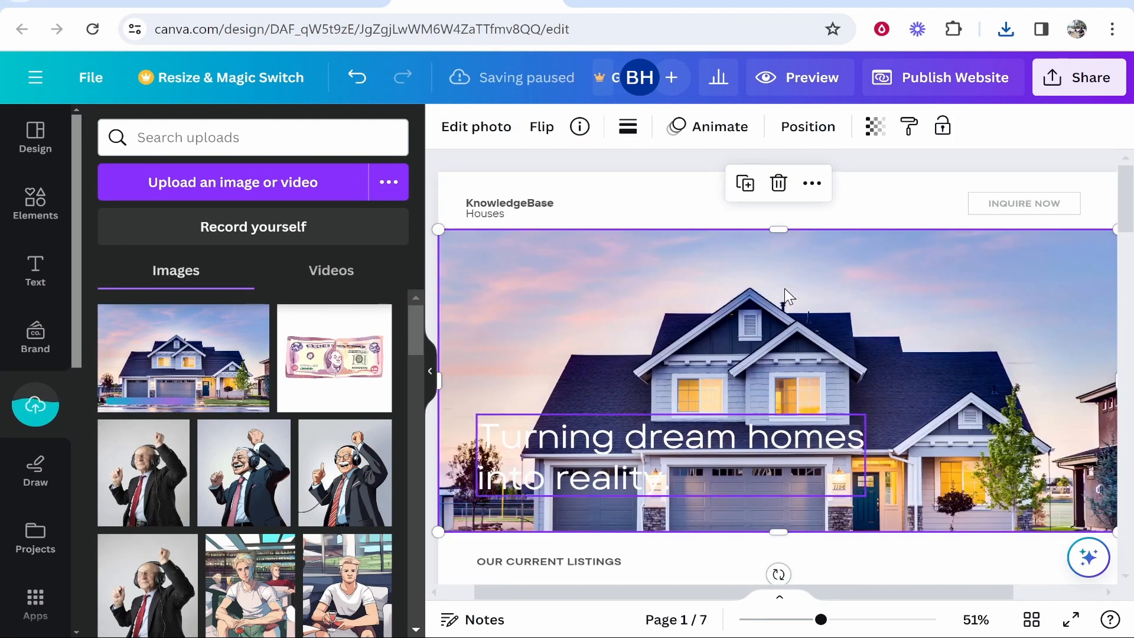
Step: Move the headline "Turning dream homes into reality." into the sky left of the roof peak and shrink it to about 673 by 150
{"action": "left_click", "coordinate": [558, 432]}
{"action": "left_click_drag", "start_coordinate": [590, 347], "coordinate": [534, 268]}
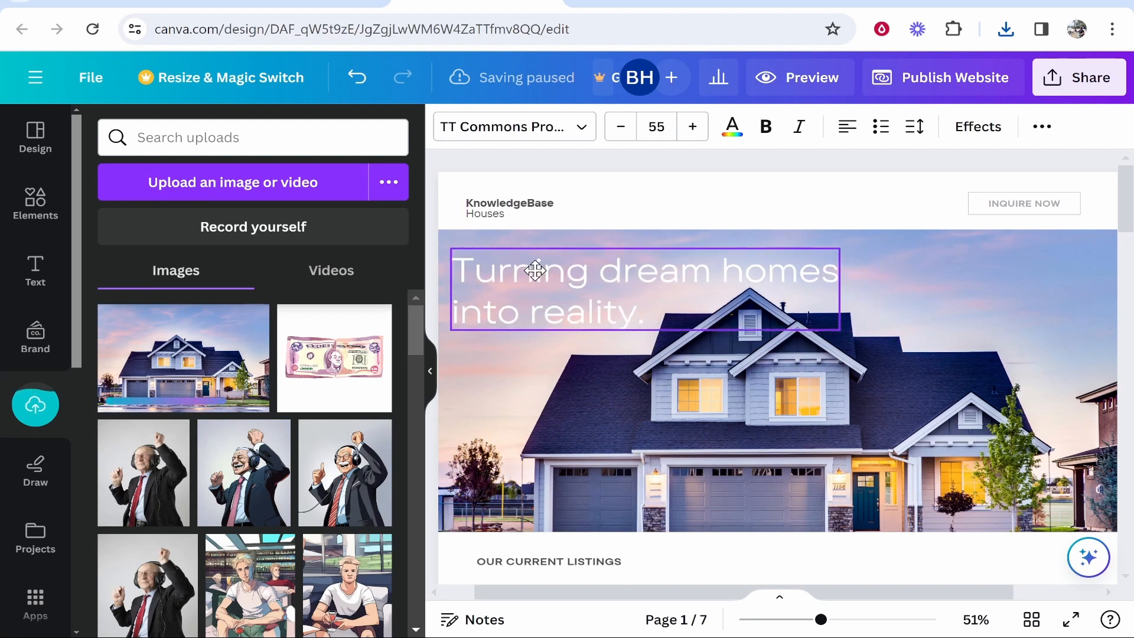
{"action": "left_click_drag", "start_coordinate": [841, 328], "coordinate": [787, 313]}
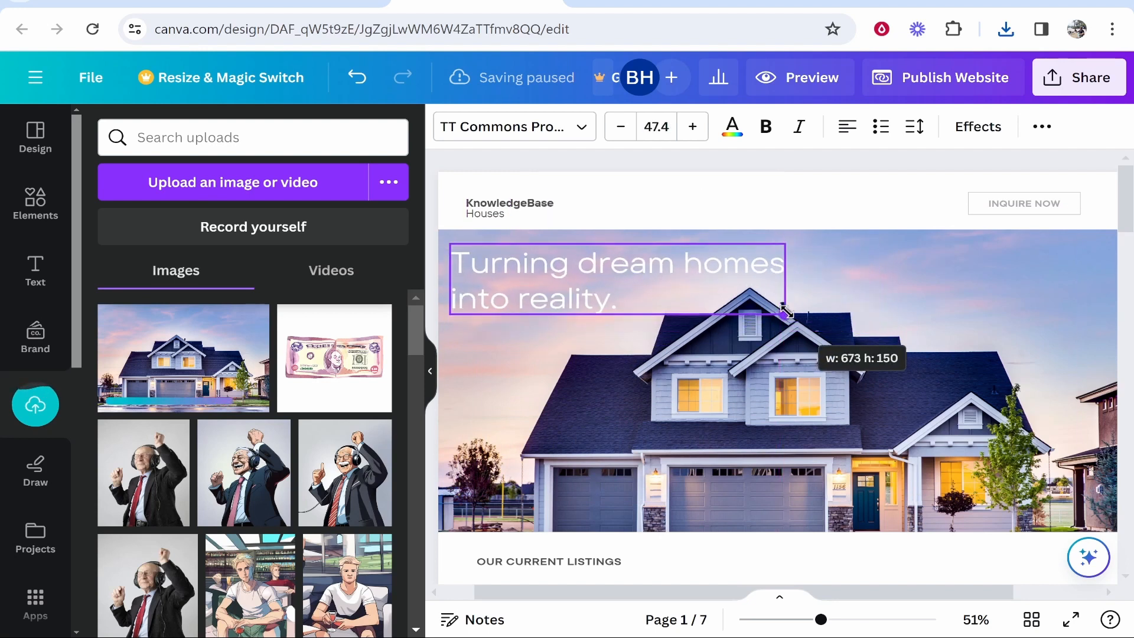
{"action": "left_click", "coordinate": [829, 307]}
{"action": "left_click_drag", "start_coordinate": [563, 283], "coordinate": [567, 284]}
Step: Reduce the headline's font size to 42.4
{"action": "left_click", "coordinate": [568, 284]}
{"action": "left_click", "coordinate": [614, 131]}
{"action": "left_click", "coordinate": [615, 132]}
{"action": "left_click", "coordinate": [615, 131]}
{"action": "left_click", "coordinate": [614, 131]}
{"action": "left_click", "coordinate": [614, 131]}
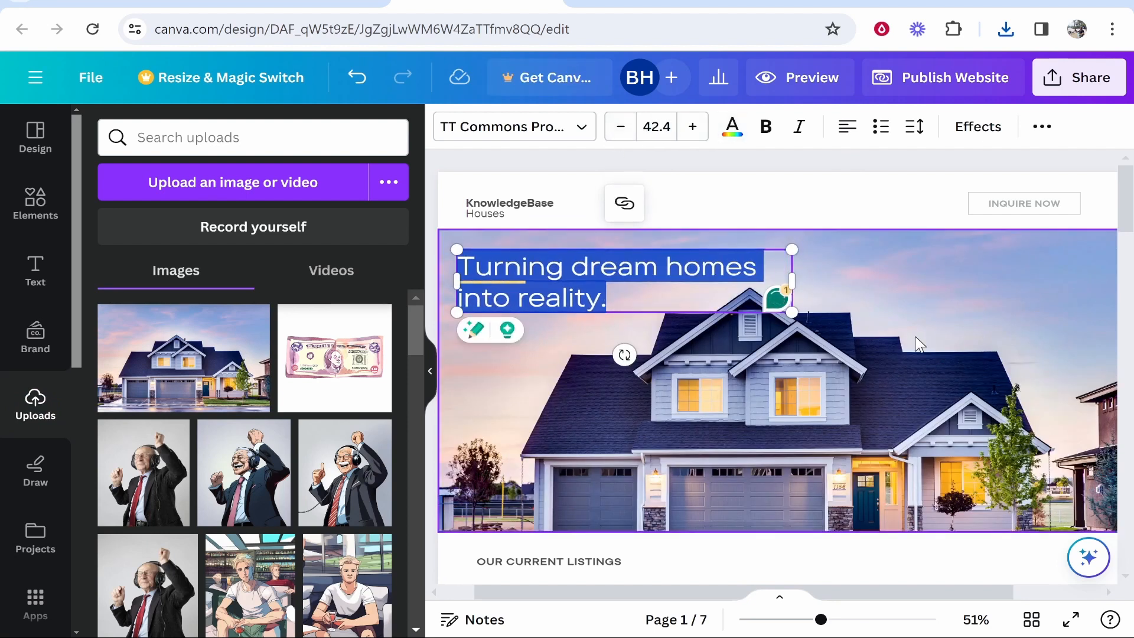
{"action": "left_click", "coordinate": [627, 329]}
{"action": "left_click", "coordinate": [552, 284]}
{"action": "left_click", "coordinate": [931, 345]}
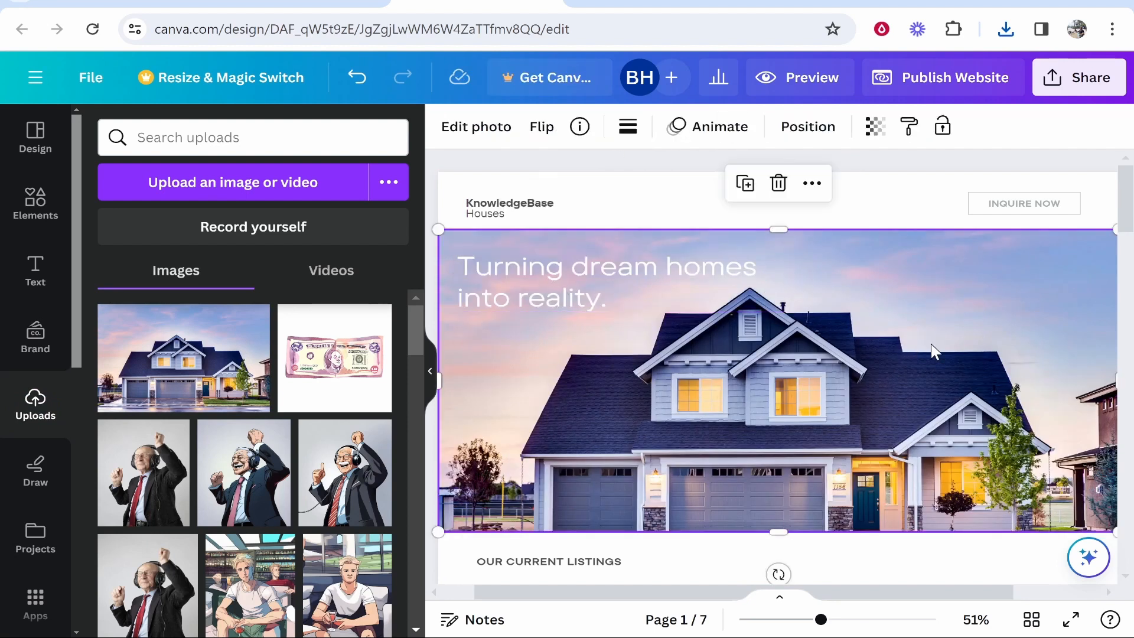
Step: Examine the listings section, including its heading, the first property's photo and its INQUIRE NOW button
{"action": "scroll", "coordinate": [682, 404], "scroll_direction": "down", "scroll_amount": 2}
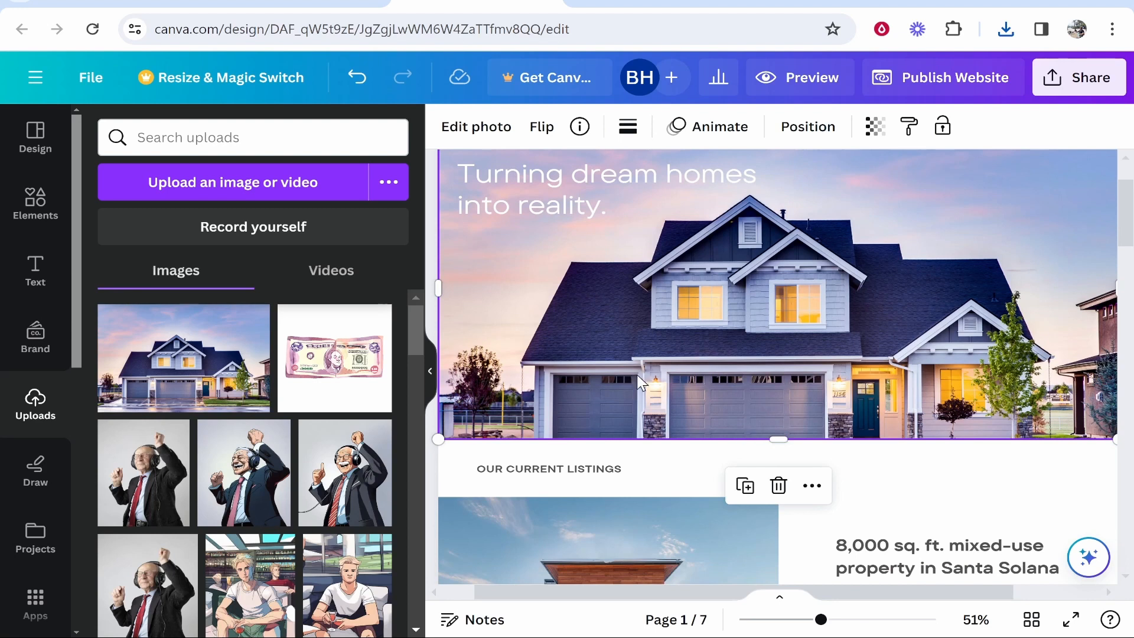
{"action": "scroll", "coordinate": [638, 381], "scroll_direction": "up", "scroll_amount": 2}
{"action": "scroll", "coordinate": [917, 380], "scroll_direction": "down", "scroll_amount": 5}
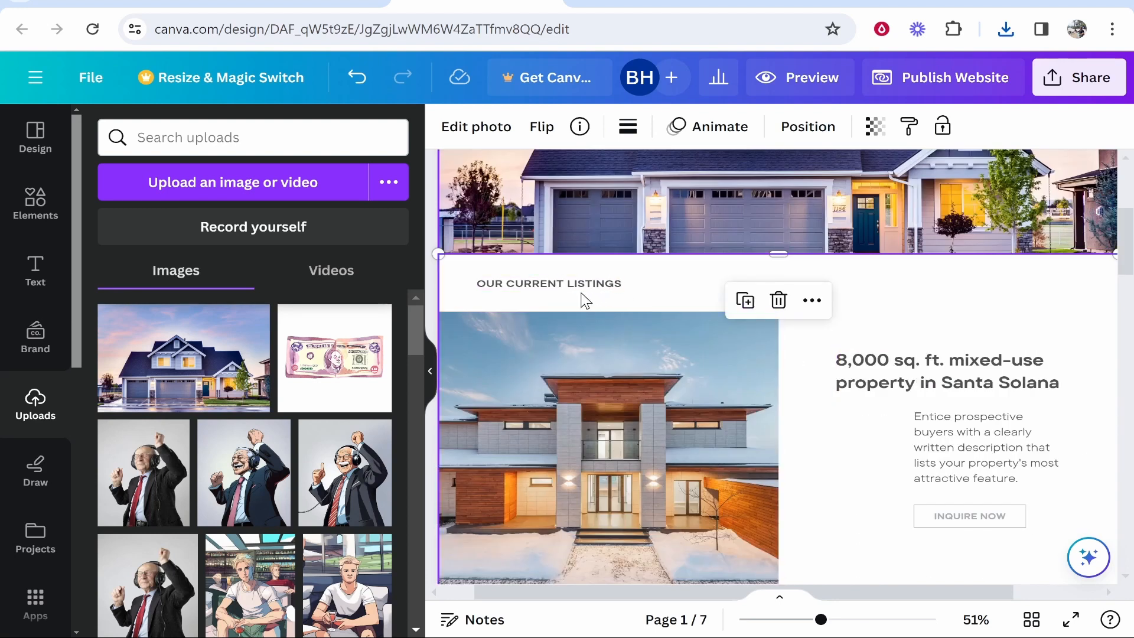
{"action": "left_click", "coordinate": [561, 282]}
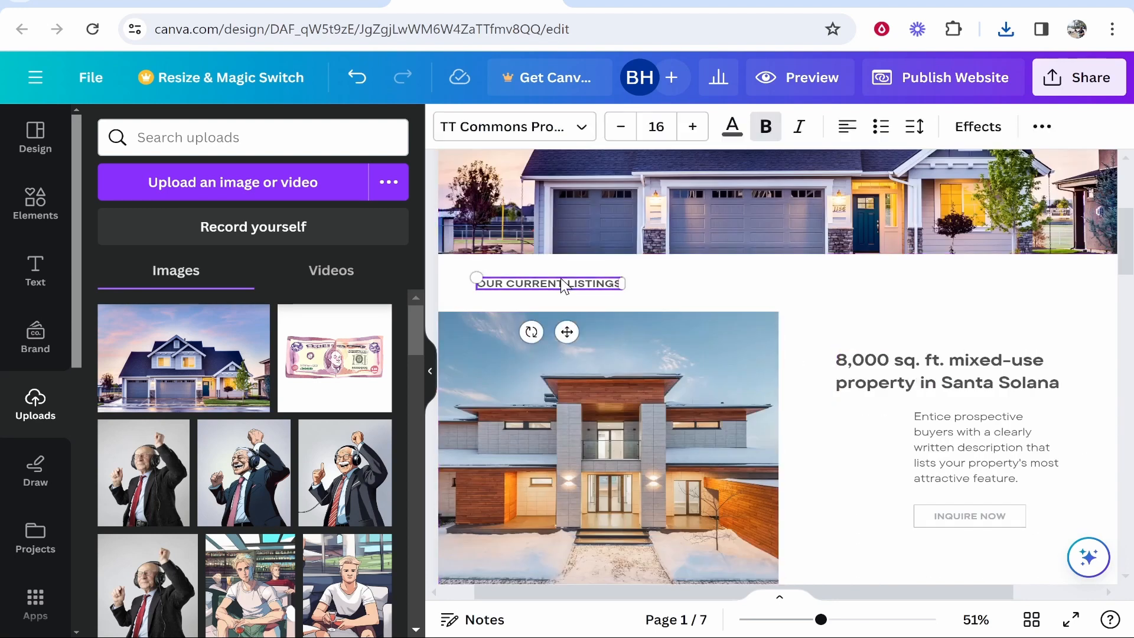
{"action": "left_click", "coordinate": [576, 434]}
{"action": "scroll", "coordinate": [560, 436], "scroll_direction": "down", "scroll_amount": 3}
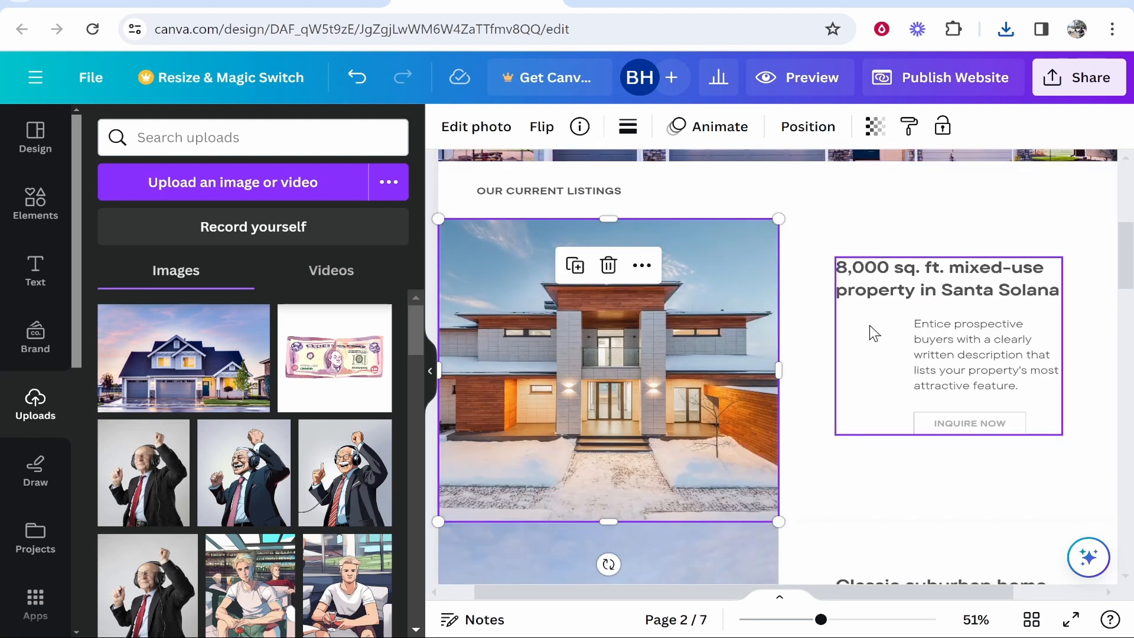
{"action": "left_click", "coordinate": [980, 431]}
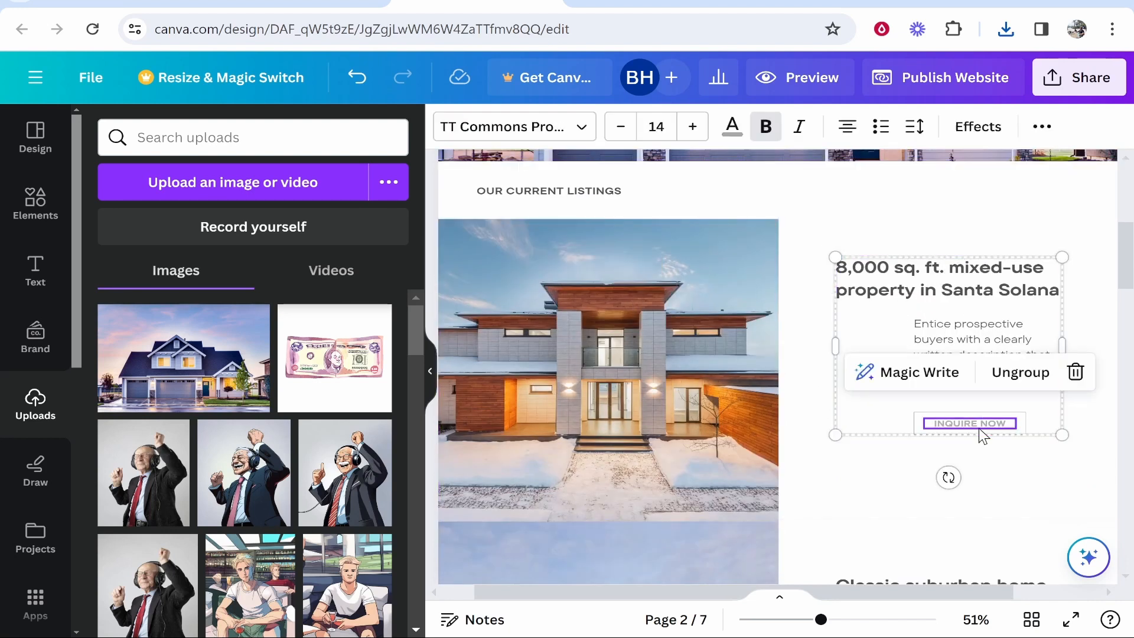
{"action": "double_click", "coordinate": [967, 424]}
{"action": "left_click", "coordinate": [968, 458]}
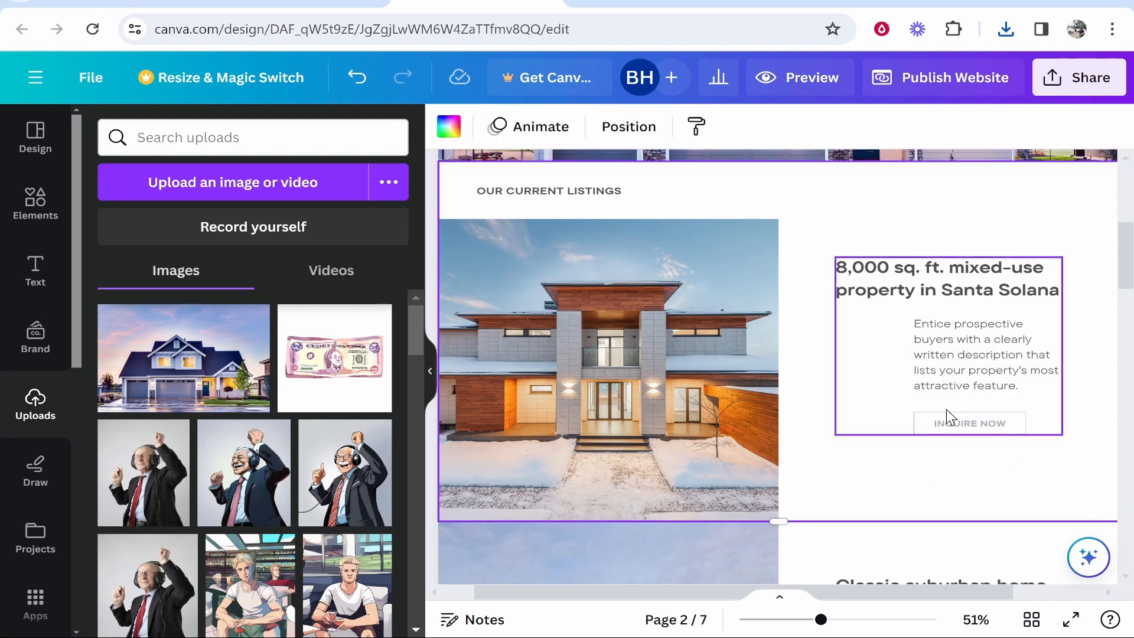
Step: Check the options of the header's INQUIRE NOW text and preview the website to inspect the button
{"action": "scroll", "coordinate": [999, 354], "scroll_direction": "up", "scroll_amount": 8}
{"action": "left_click", "coordinate": [1036, 205]}
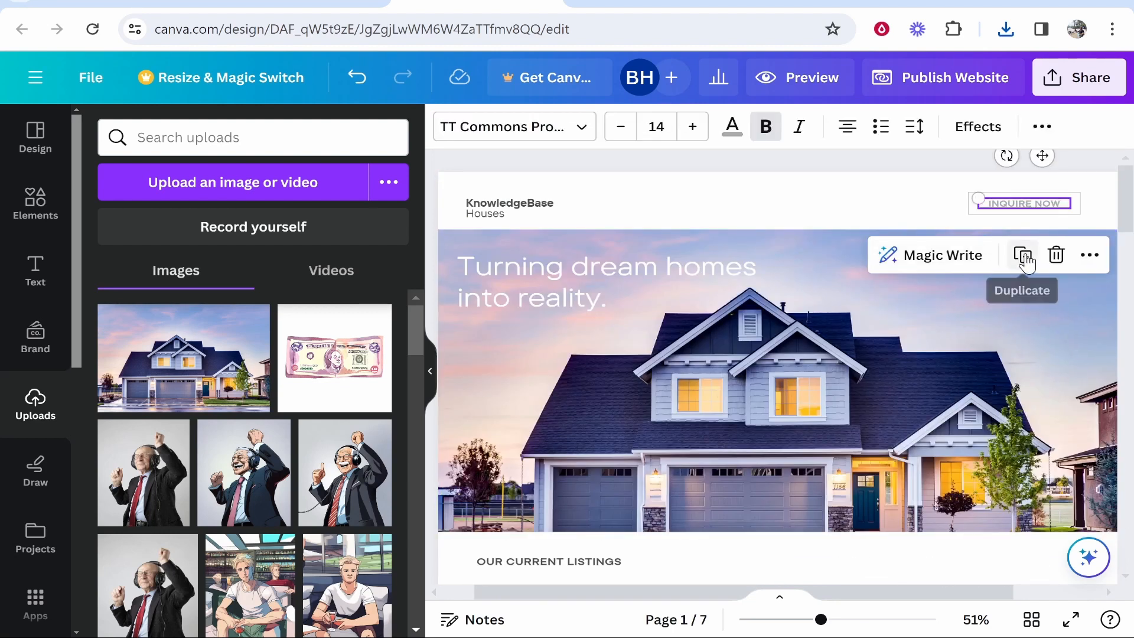
{"action": "left_click", "coordinate": [1090, 254]}
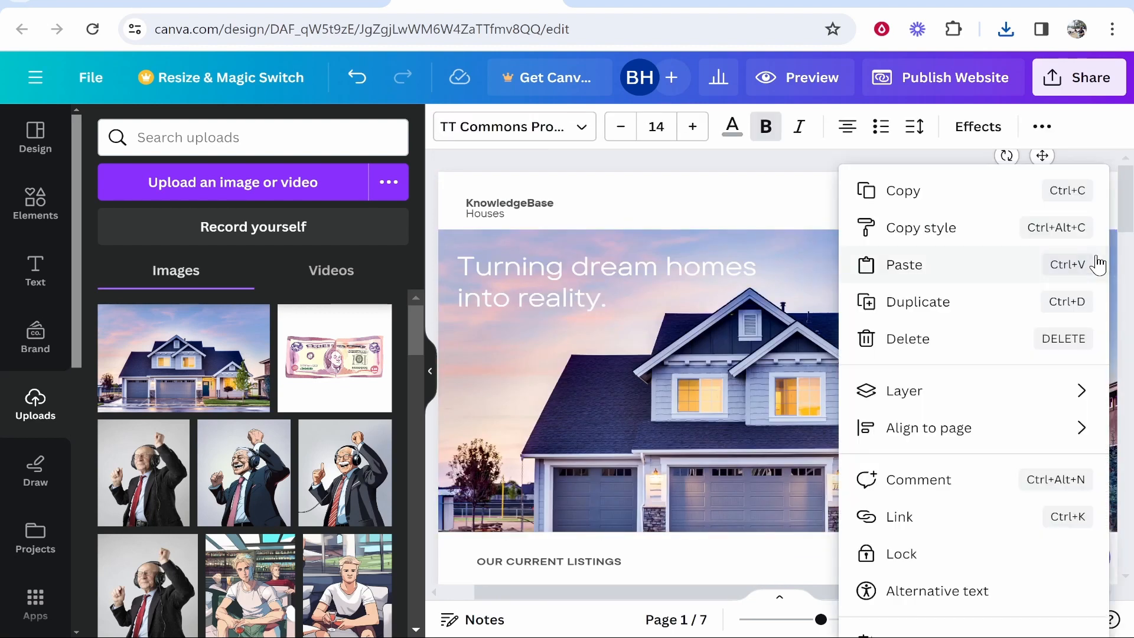
{"action": "left_click", "coordinate": [713, 335]}
{"action": "left_click", "coordinate": [806, 83]}
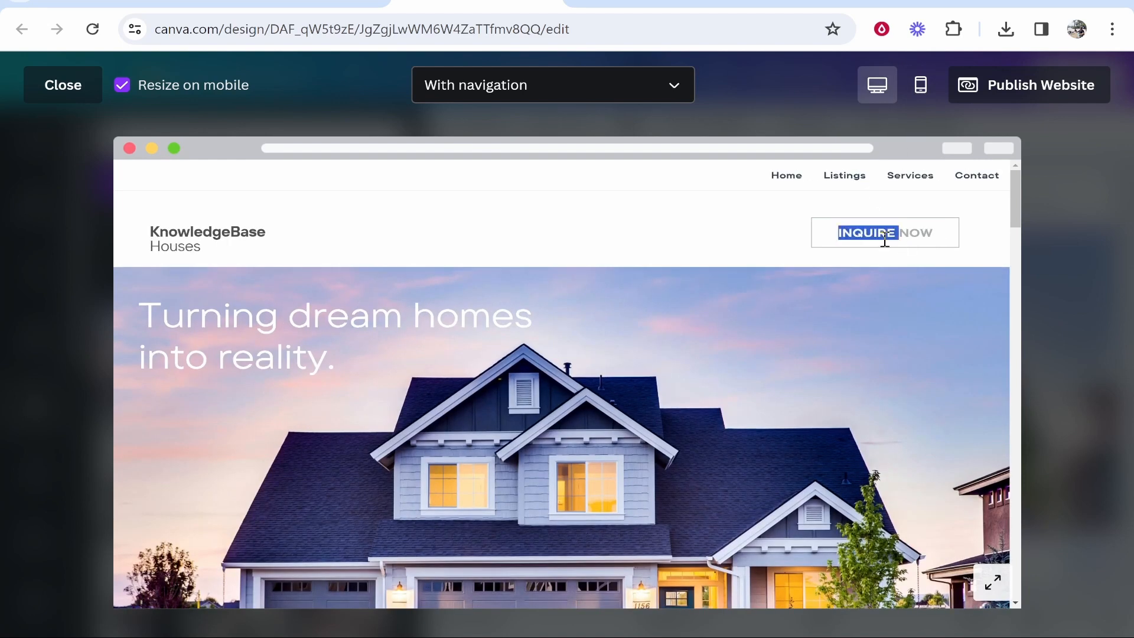
{"action": "scroll", "coordinate": [902, 238], "scroll_direction": "down", "scroll_amount": 8}
{"action": "left_click", "coordinate": [52, 91]}
Step: Link the header's INQUIRE NOW text to the page "7 - Contact"
{"action": "left_click", "coordinate": [1050, 206]}
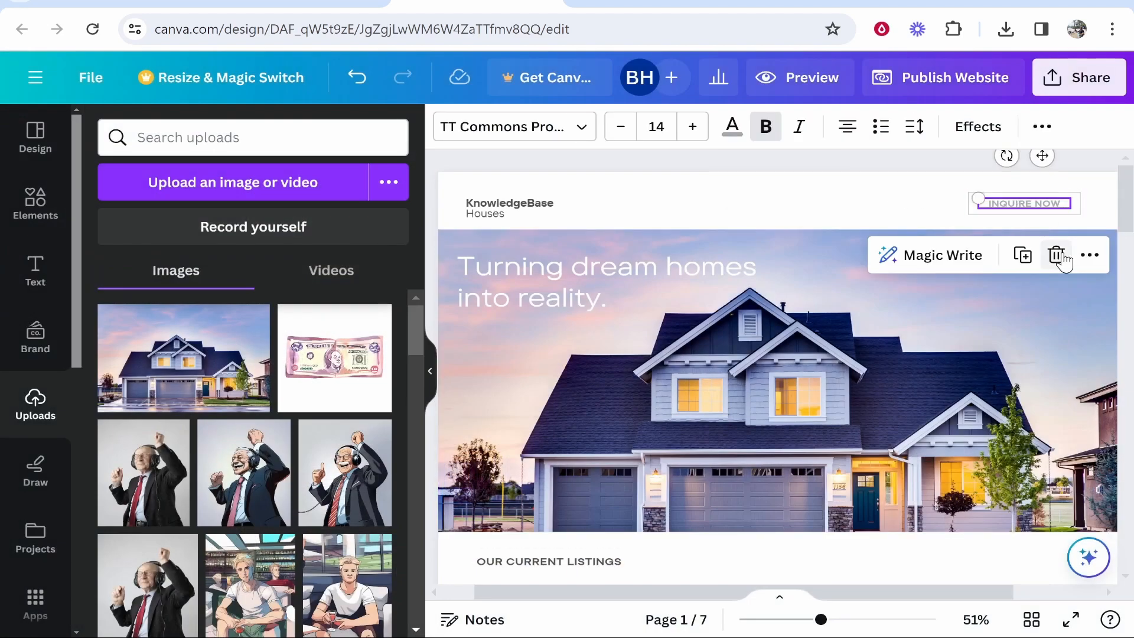
{"action": "left_click", "coordinate": [1090, 257]}
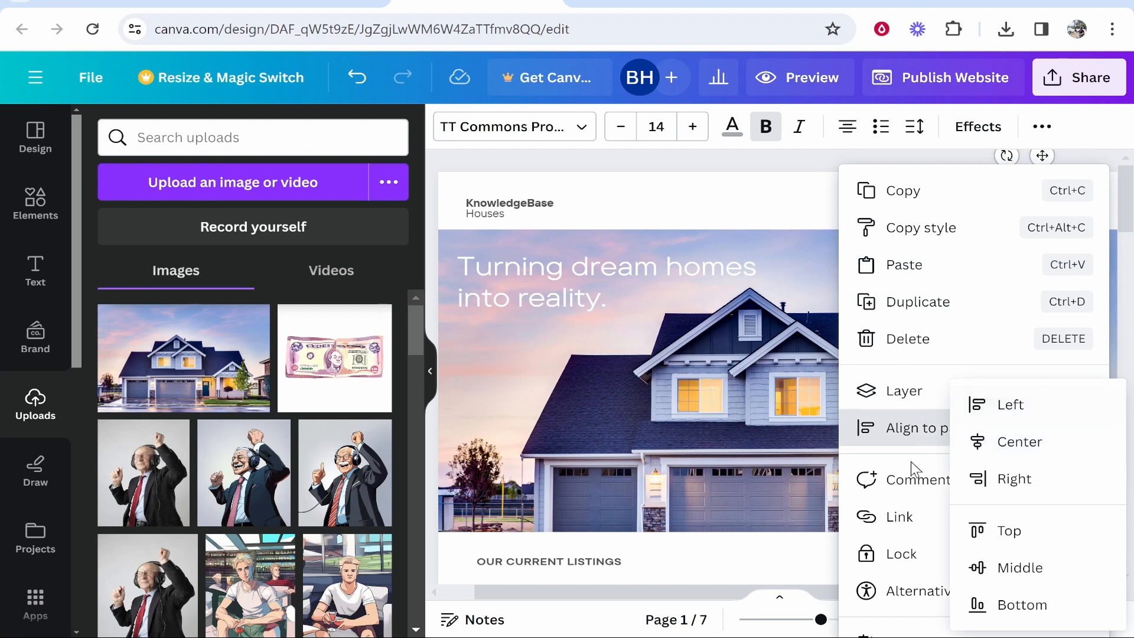
{"action": "key", "text": "ctrl+minus"}
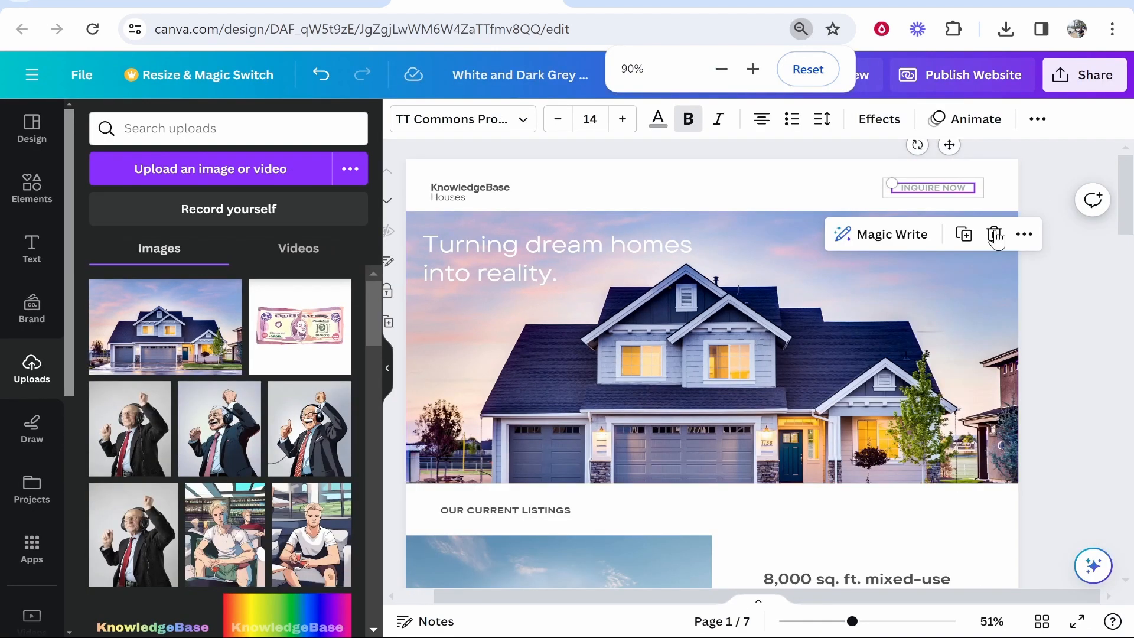
{"action": "left_click", "coordinate": [1024, 235]}
{"action": "left_click", "coordinate": [936, 471]}
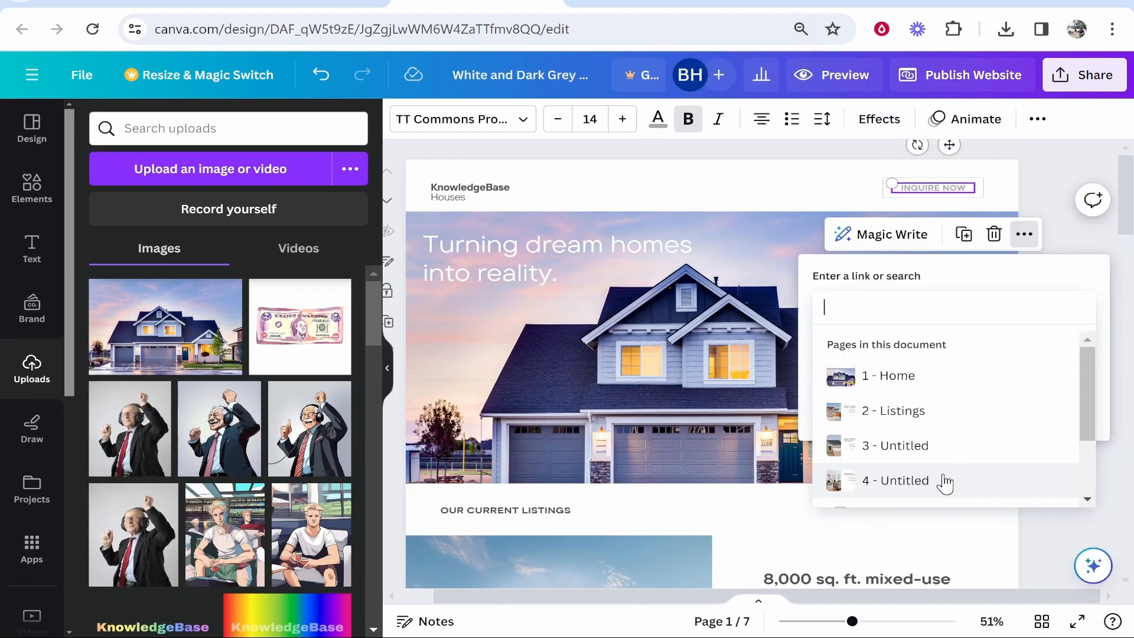
{"action": "scroll", "coordinate": [954, 419], "scroll_direction": "down", "scroll_amount": 2}
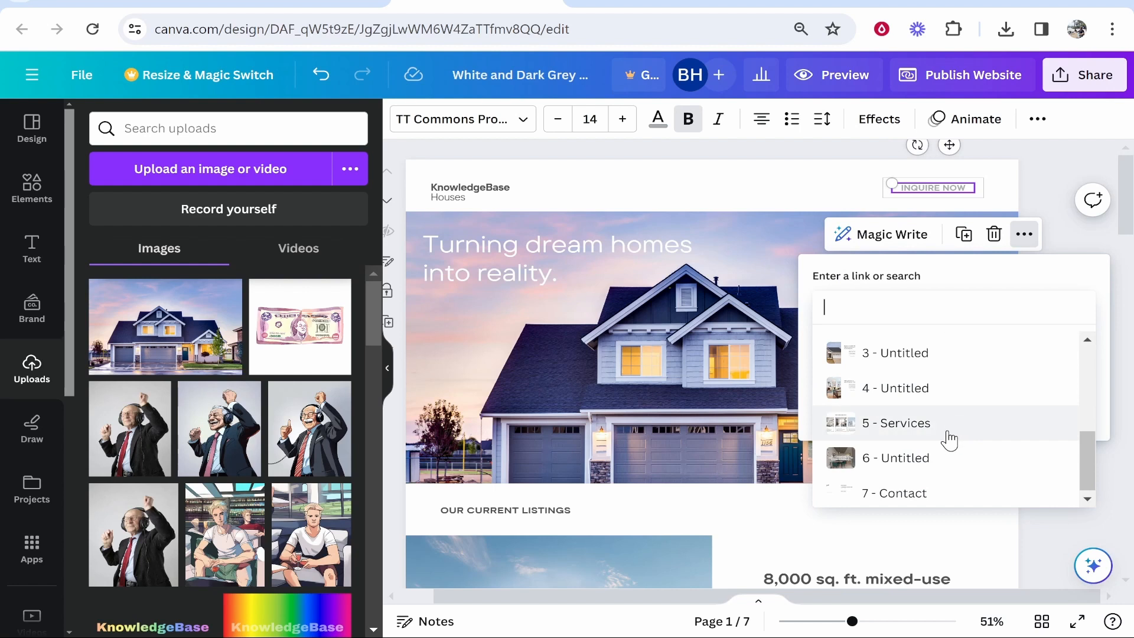
{"action": "left_click", "coordinate": [921, 503]}
{"action": "left_click", "coordinate": [1056, 408]}
{"action": "key", "text": "ctrl+plus"}
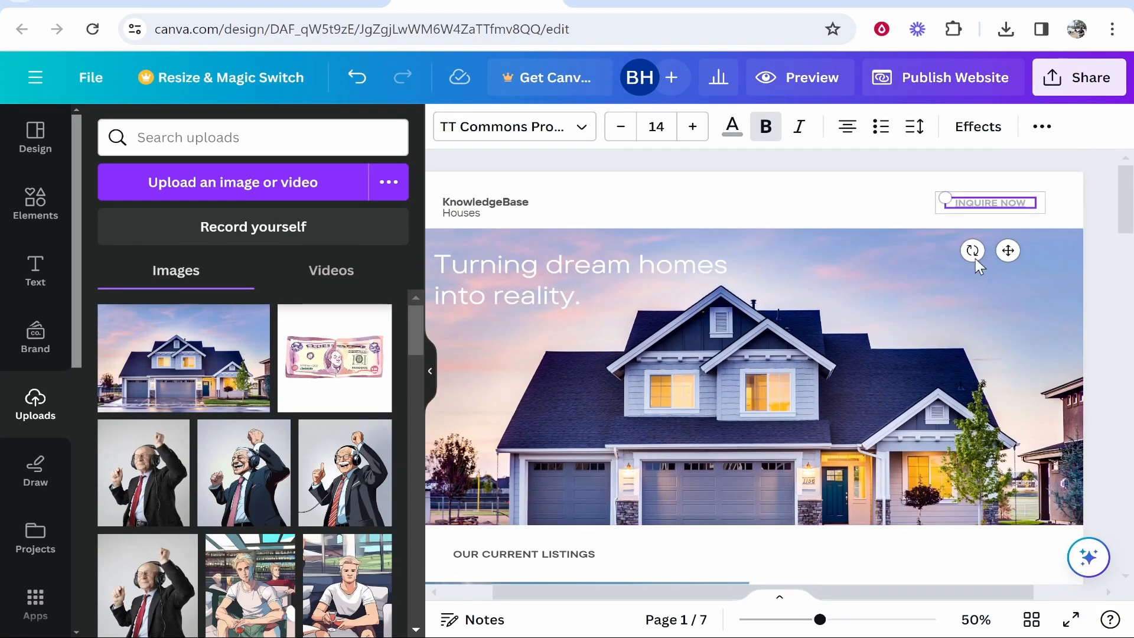
Step: Ungroup the 8,000 sq. ft. property's text block and link its INQUIRE NOW text to the page "7 - Contact"
{"action": "scroll", "coordinate": [976, 284], "scroll_direction": "down", "scroll_amount": 5}
{"action": "left_click", "coordinate": [933, 324]}
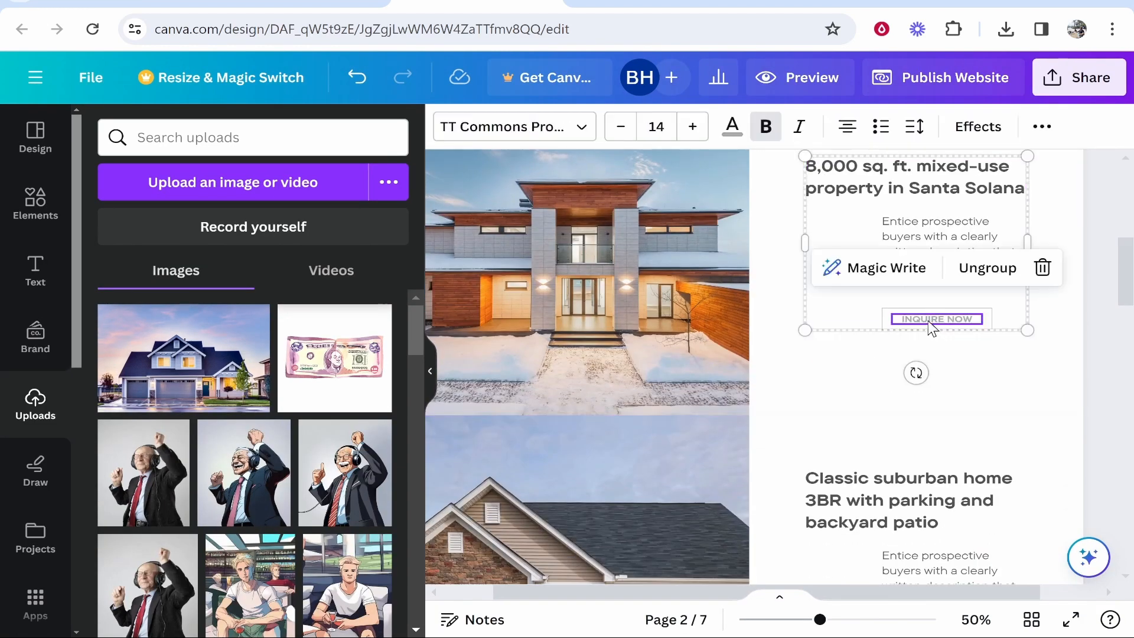
{"action": "left_click", "coordinate": [988, 267]}
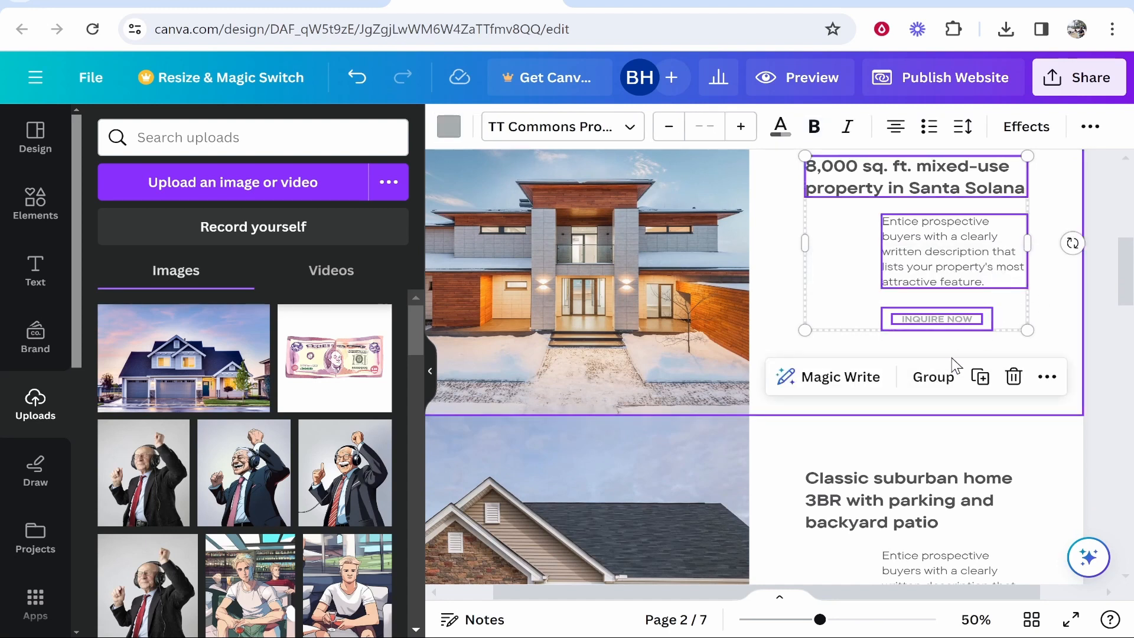
{"action": "left_click", "coordinate": [948, 318]}
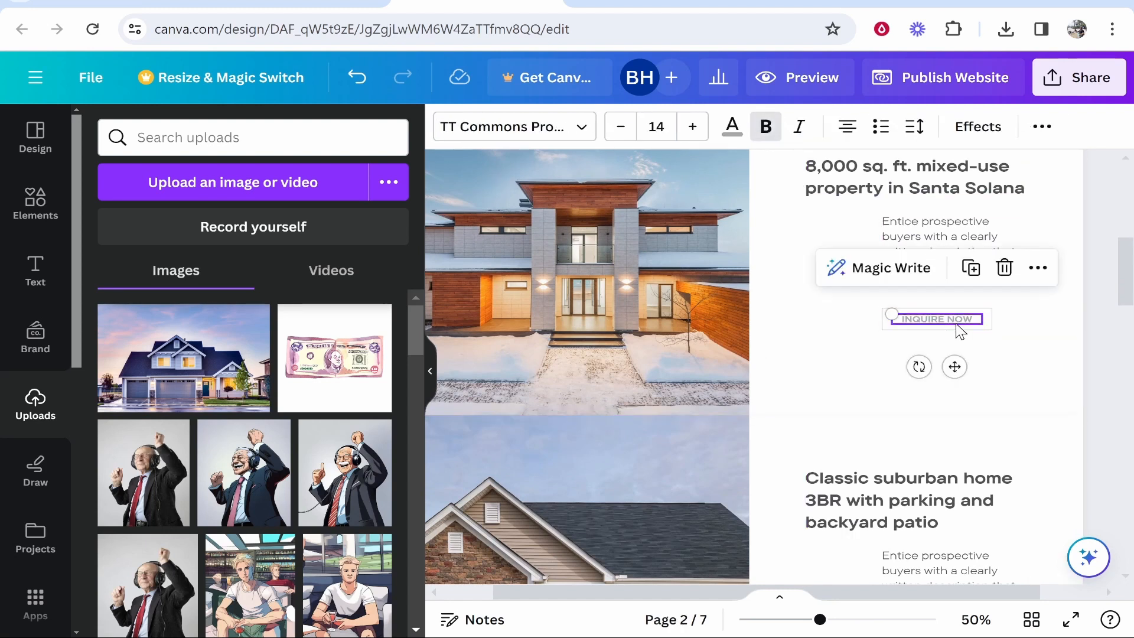
{"action": "left_click", "coordinate": [1038, 275]}
{"action": "left_click", "coordinate": [904, 516]}
{"action": "scroll", "coordinate": [874, 466], "scroll_direction": "down", "scroll_amount": 3}
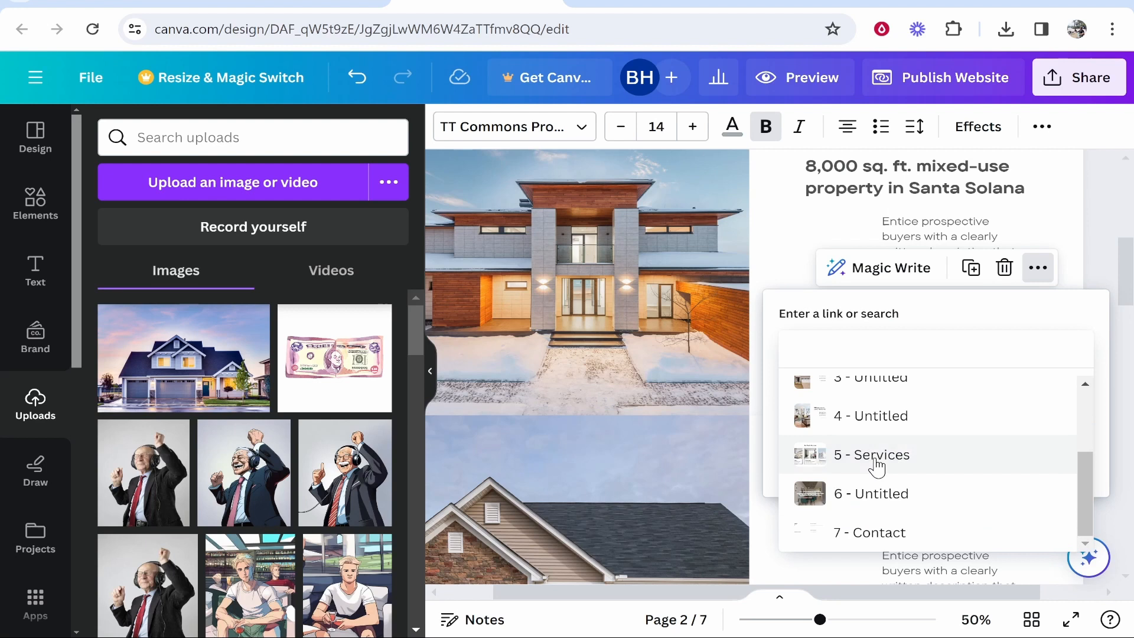
{"action": "left_click", "coordinate": [889, 522]}
{"action": "left_click", "coordinate": [1091, 251]}
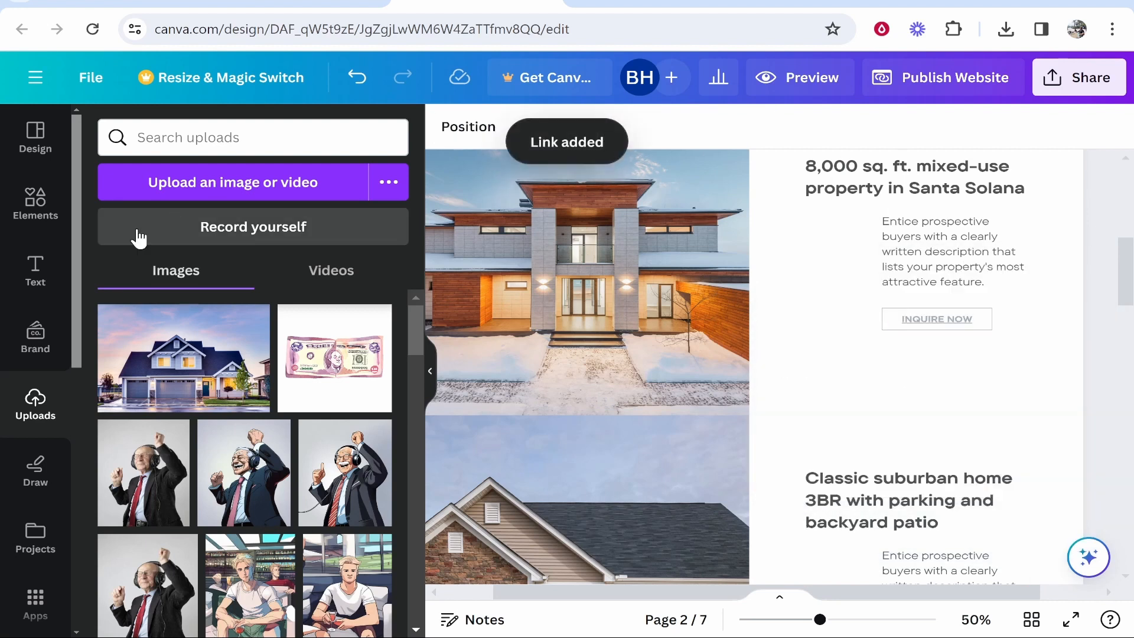
Step: Look through the brand text styles, recently used text designs and font combinations available for adding text
{"action": "left_click", "coordinate": [50, 278]}
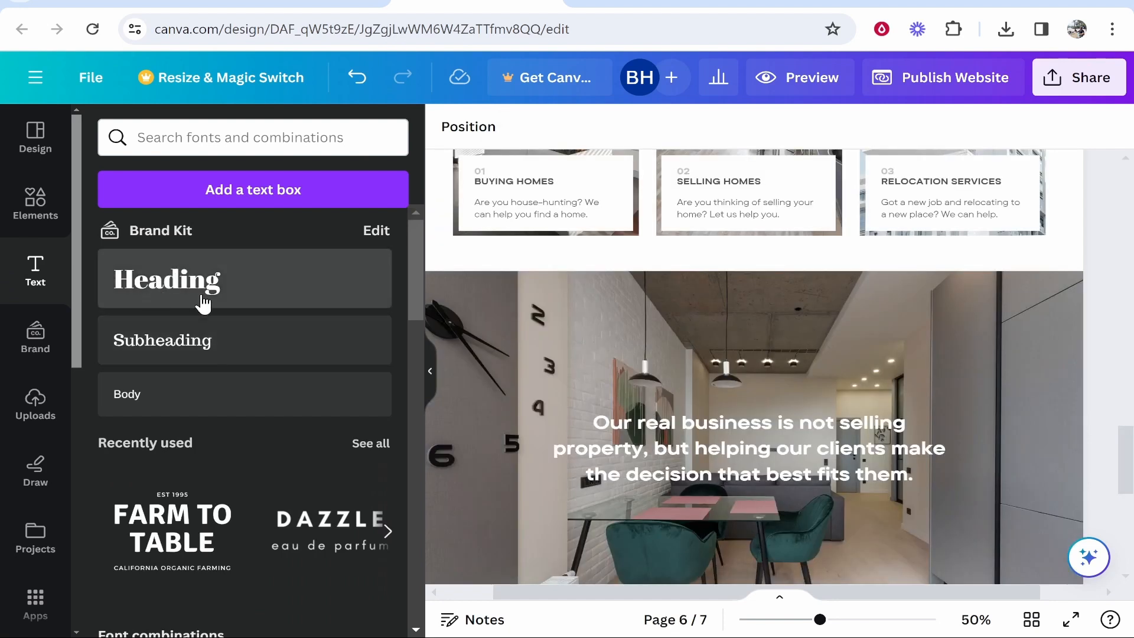
{"action": "scroll", "coordinate": [171, 508], "scroll_direction": "down", "scroll_amount": 3}
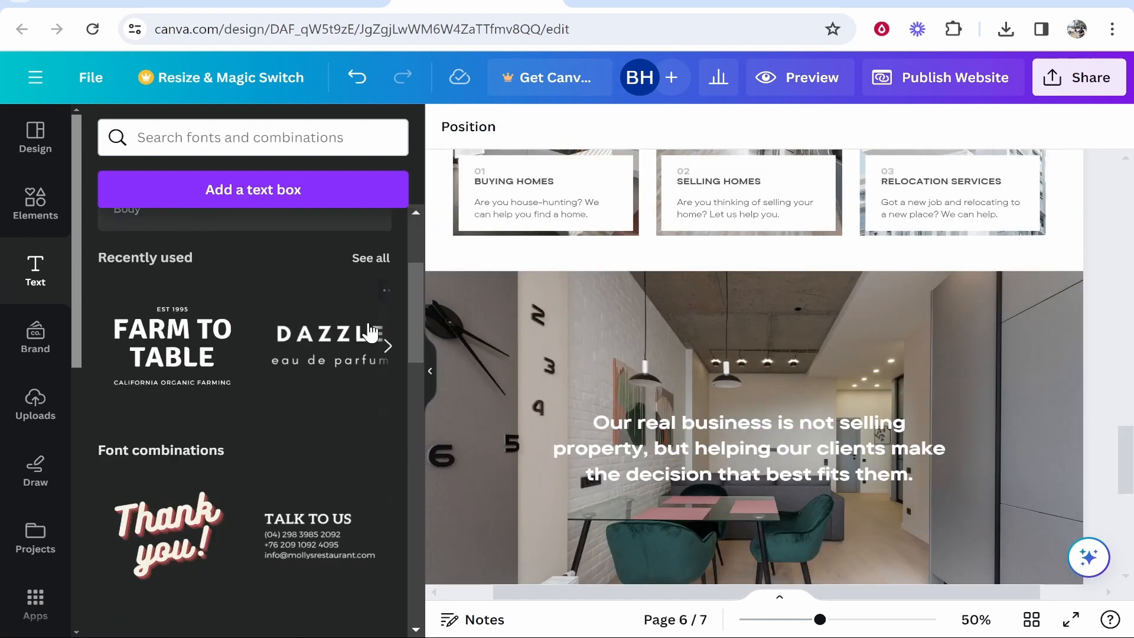
{"action": "left_click", "coordinate": [387, 348]}
{"action": "scroll", "coordinate": [380, 329], "scroll_direction": "up", "scroll_amount": 3}
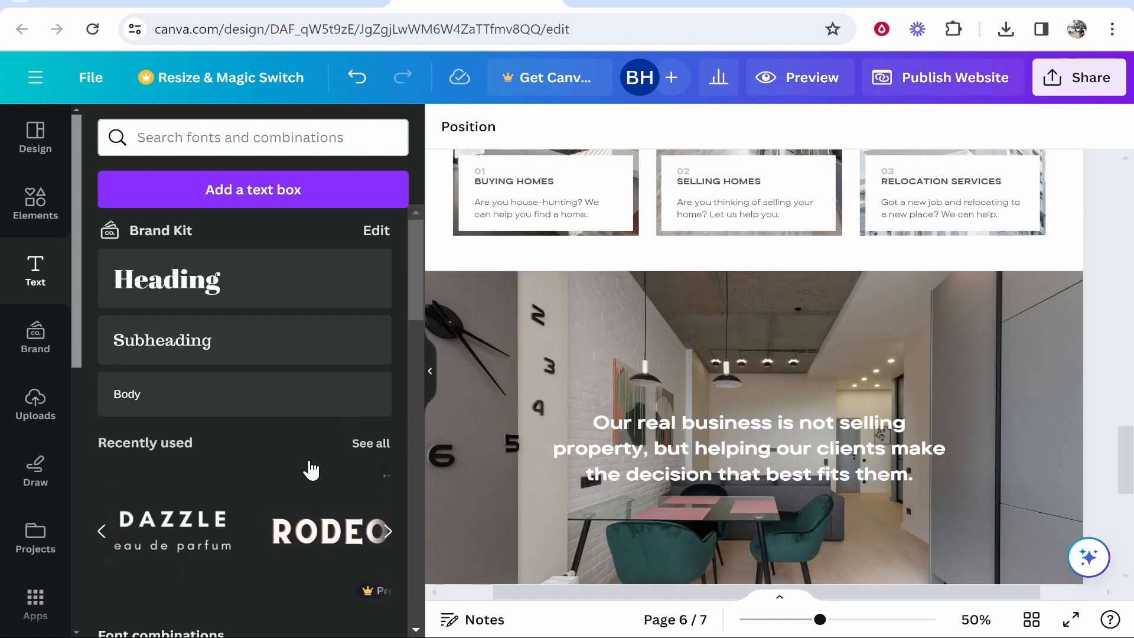
Step: Place the "cold, smooth & tasty." text combination at about 382 × 308 over the dining room photo's upper-right area and delete its heading
{"action": "scroll", "coordinate": [258, 436], "scroll_direction": "down", "scroll_amount": 10}
{"action": "scroll", "coordinate": [258, 436], "scroll_direction": "down", "scroll_amount": 10}
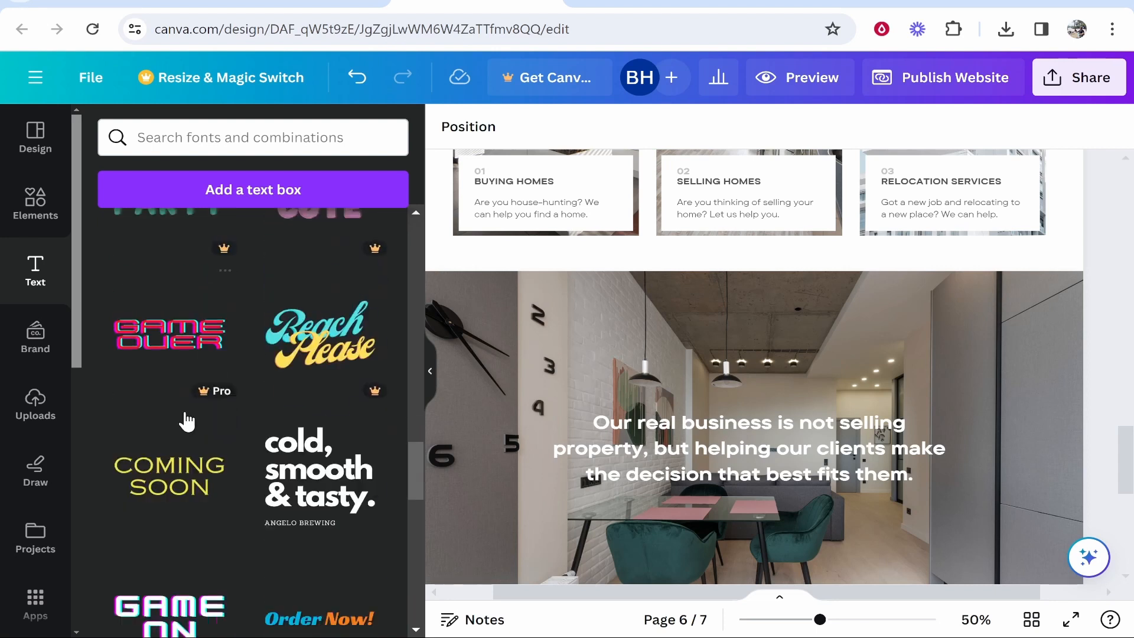
{"action": "left_click_drag", "start_coordinate": [337, 390], "coordinate": [861, 317]}
{"action": "left_click_drag", "start_coordinate": [818, 530], "coordinate": [1004, 390]}
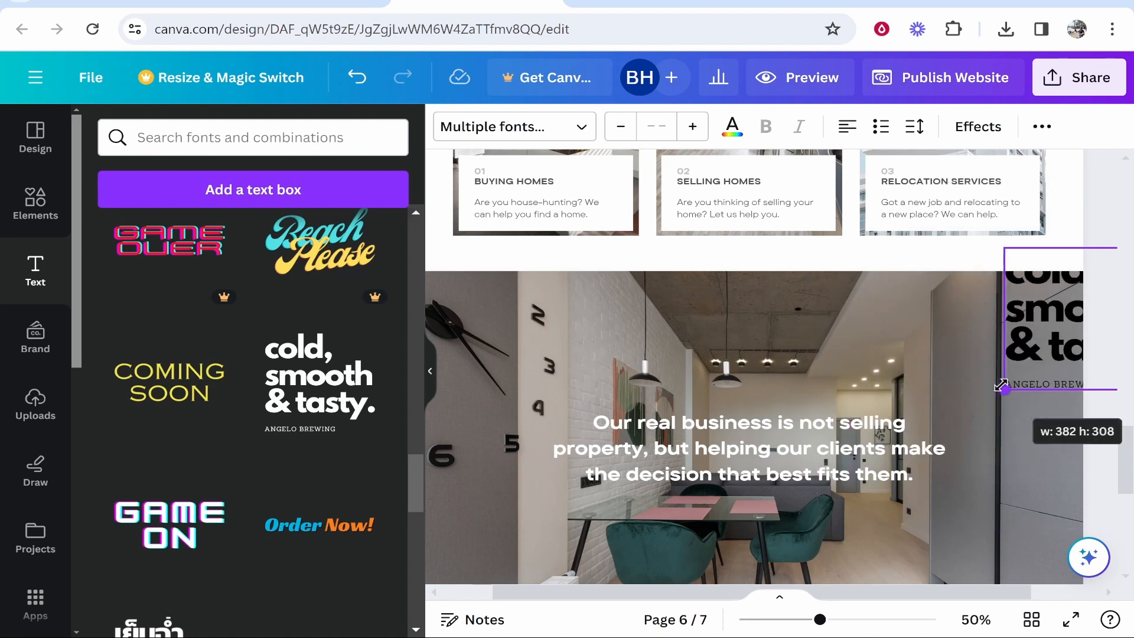
{"action": "left_click_drag", "start_coordinate": [1061, 324], "coordinate": [957, 354]}
{"action": "left_click", "coordinate": [1014, 351]}
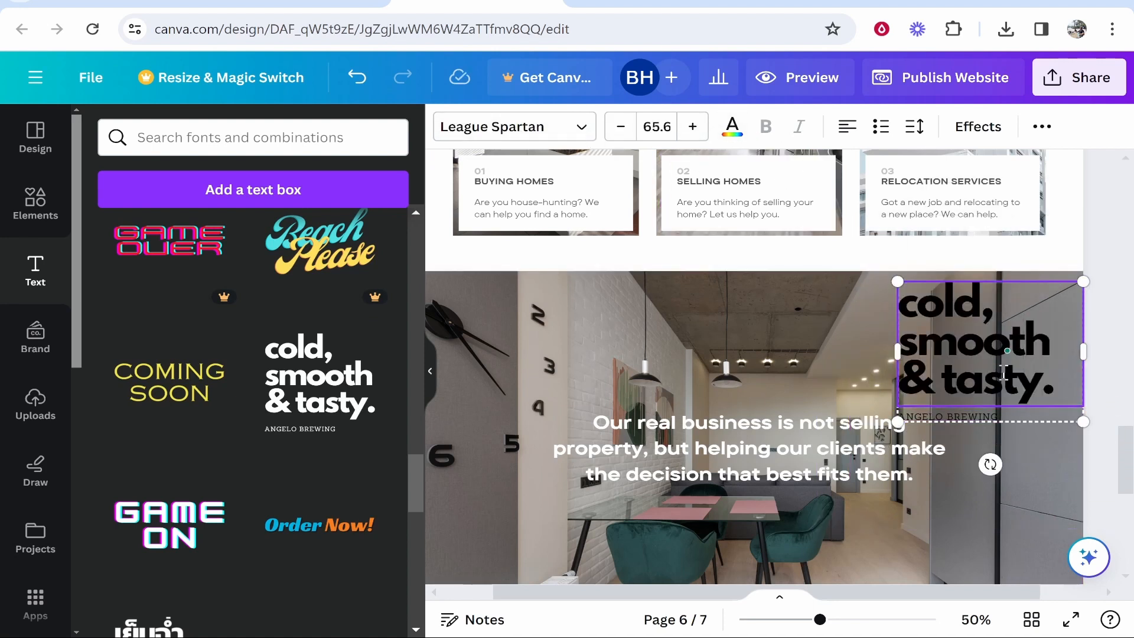
{"action": "left_click", "coordinate": [785, 306]}
{"action": "left_click", "coordinate": [968, 344]}
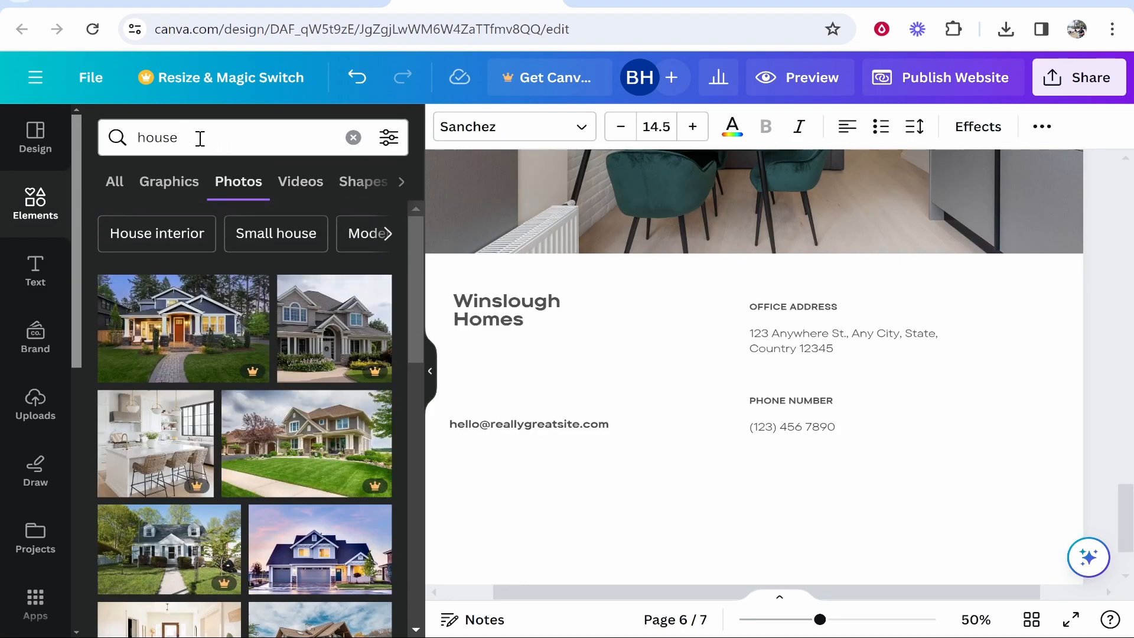
Step: Find the frames matching "house" and place the wide house-shaped frame with a chimney in the contact page's lower-right corner
{"action": "left_click", "coordinate": [201, 136]}
{"action": "key", "text": "Escape"}
{"action": "left_click", "coordinate": [165, 181]}
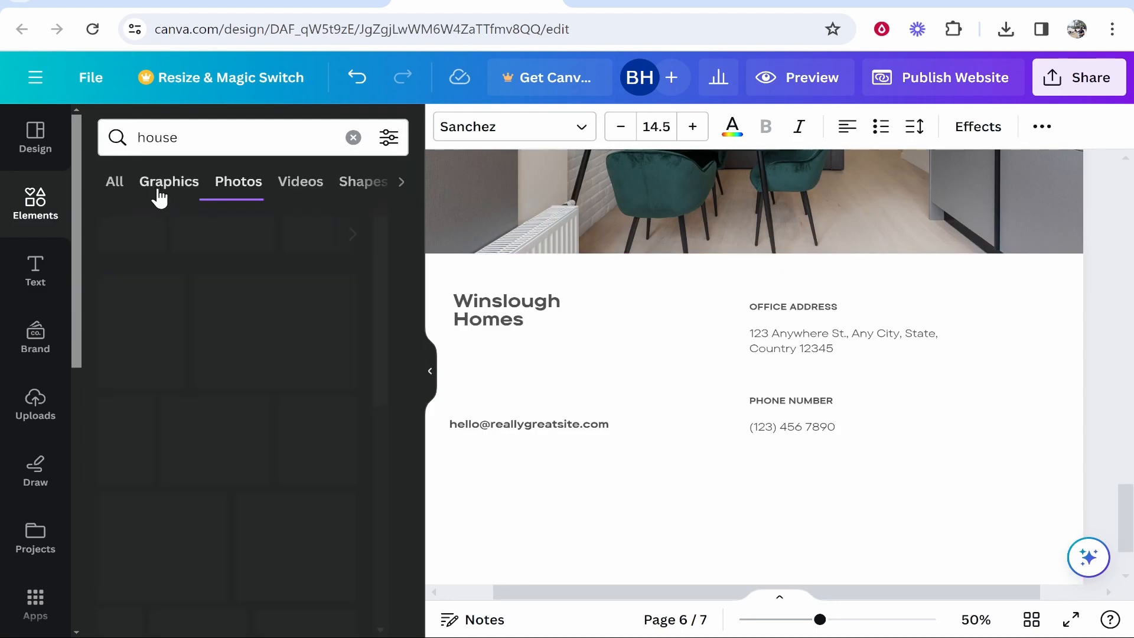
{"action": "left_click", "coordinate": [302, 182]}
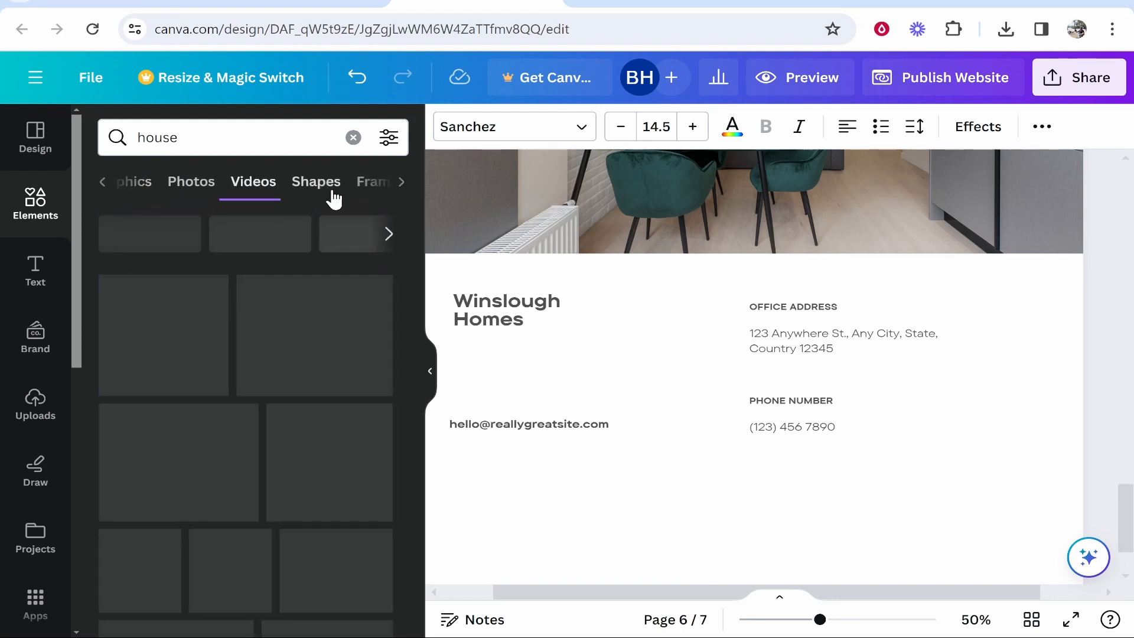
{"action": "left_click", "coordinate": [369, 184]}
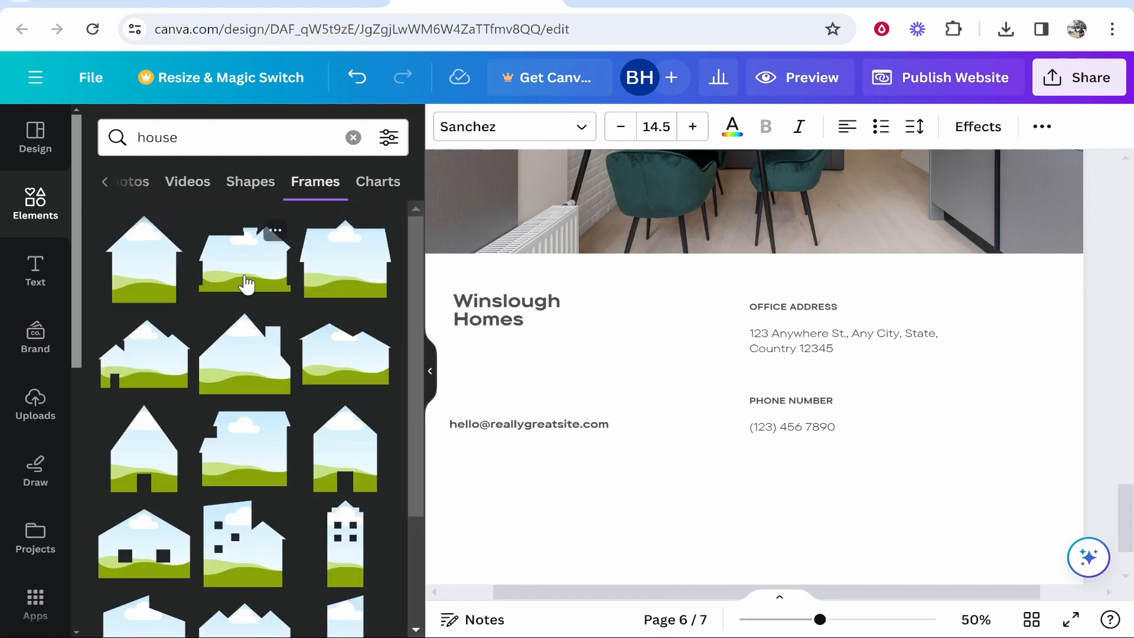
{"action": "left_click_drag", "start_coordinate": [245, 283], "coordinate": [876, 455]}
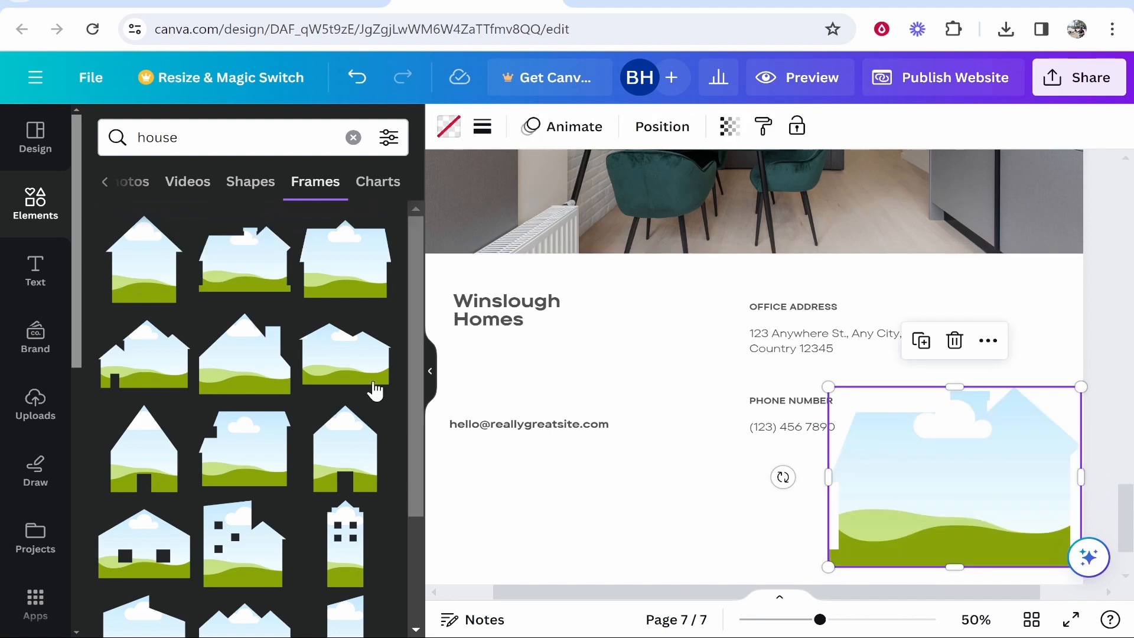
{"action": "mouse_move", "coordinate": [953, 479]}
{"action": "left_mouse_down"}
{"action": "mouse_move", "coordinate": [936, 484]}
{"action": "mouse_move", "coordinate": [955, 476]}
{"action": "left_mouse_up"}
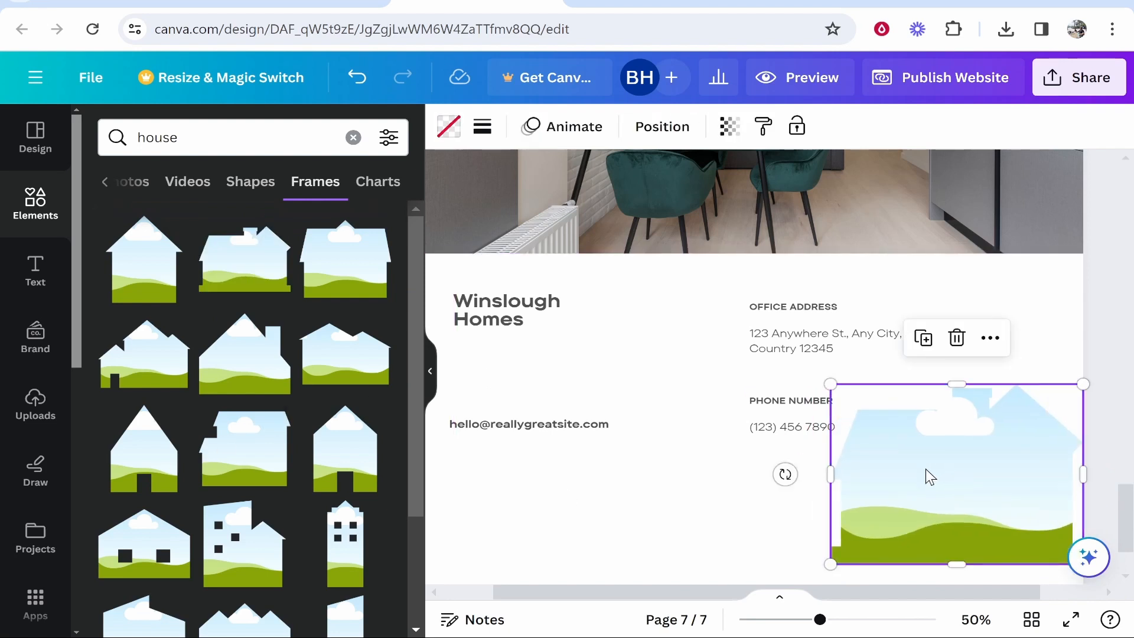
Step: Fill the contact page's house-shaped frame with the uploaded photo of the blue house at sunset
{"action": "left_click", "coordinate": [35, 405]}
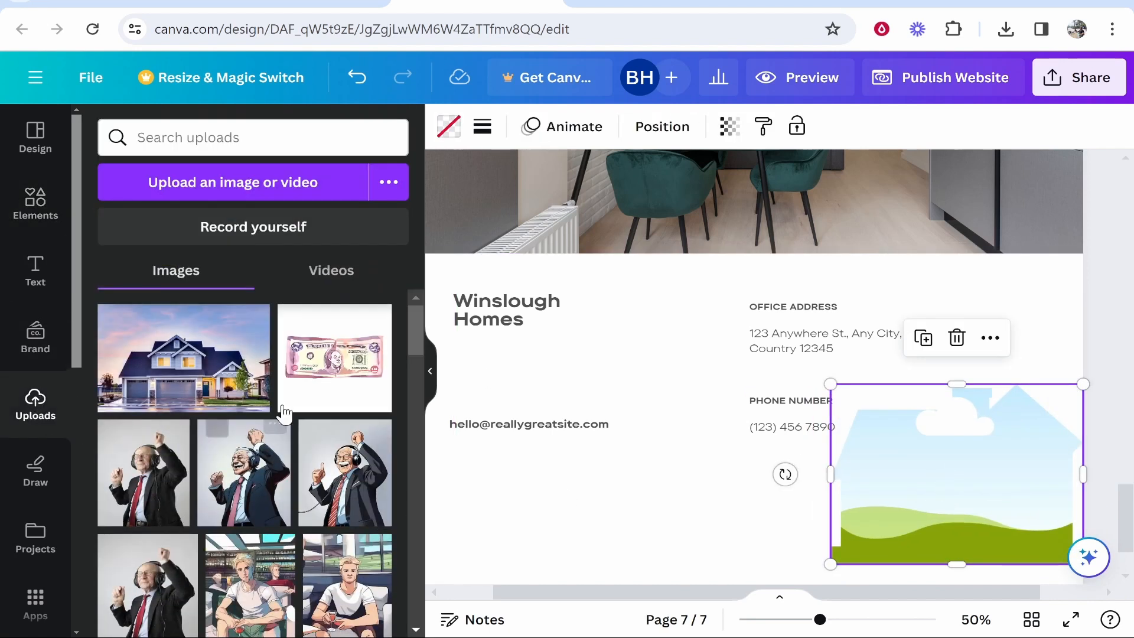
{"action": "left_click_drag", "start_coordinate": [164, 376], "coordinate": [833, 324]}
{"action": "left_click_drag", "start_coordinate": [986, 472], "coordinate": [897, 502]}
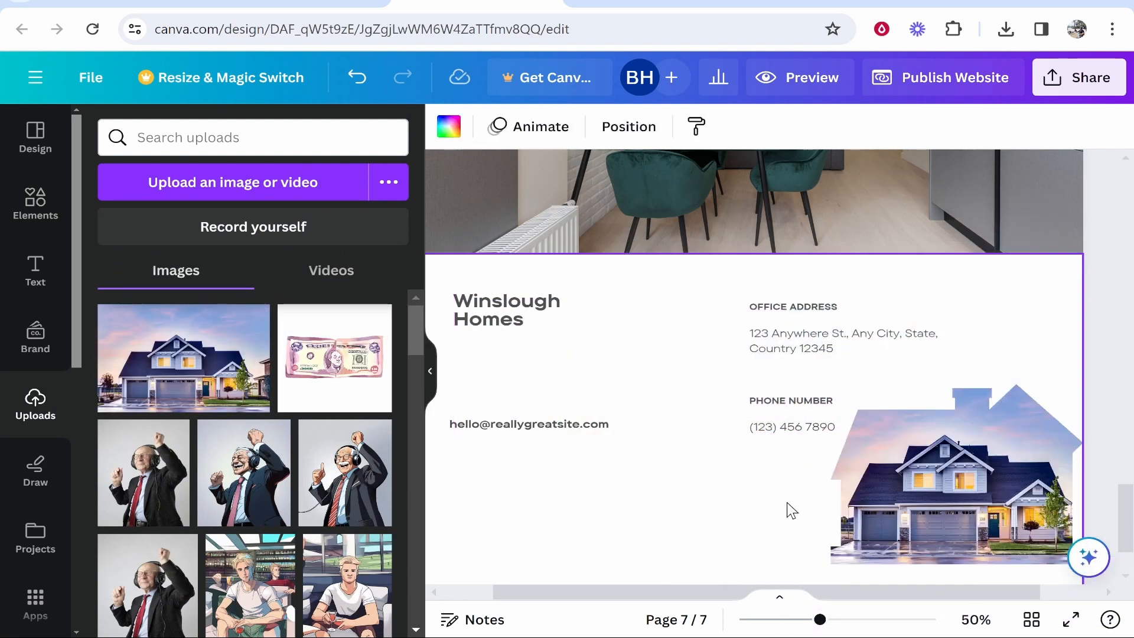
{"action": "key", "text": "ctrl+v"}
{"action": "key", "text": "Delete"}
Step: Start publishing the website to a free Canva domain with navigation and mobile resizing, continuing to the review settings
{"action": "scroll", "coordinate": [767, 358], "scroll_direction": "up", "scroll_amount": 6}
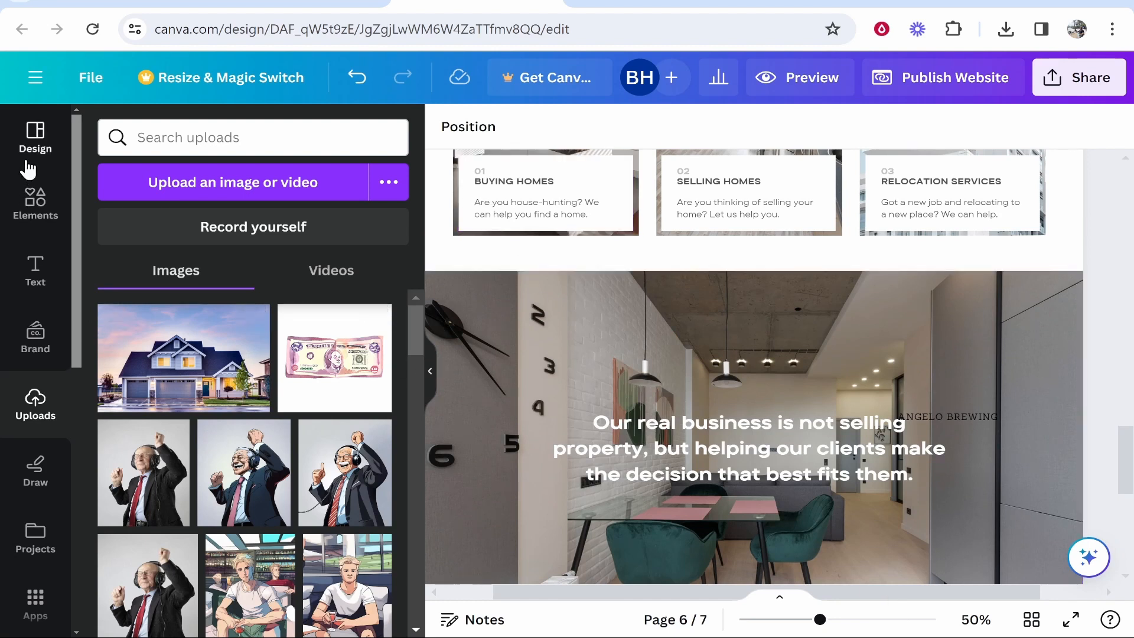
{"action": "left_click", "coordinate": [430, 372]}
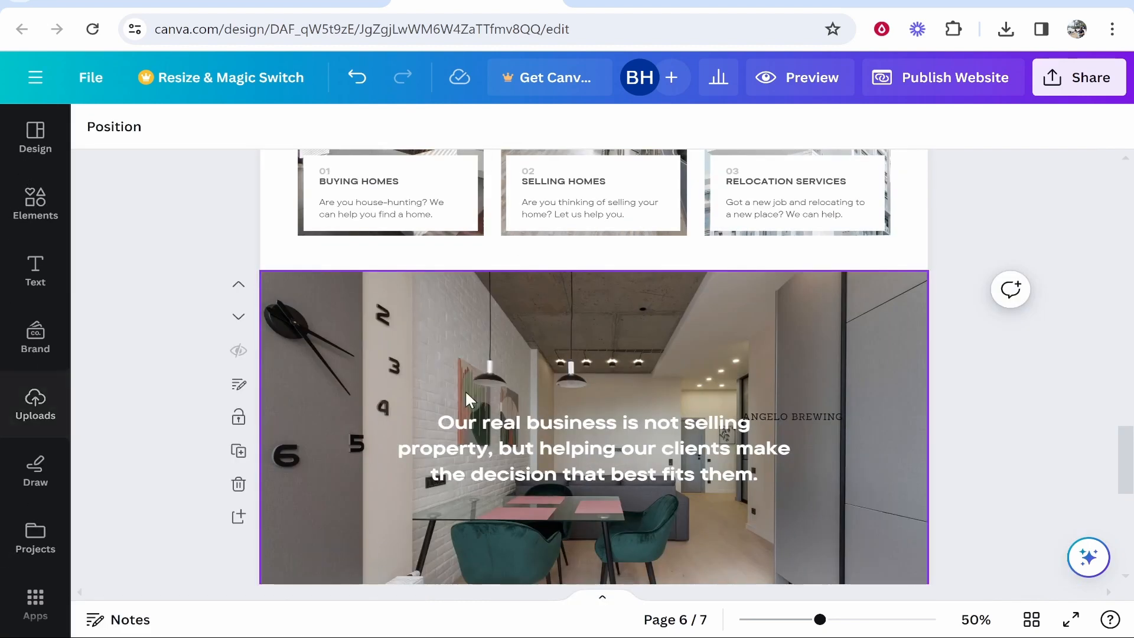
{"action": "scroll", "coordinate": [692, 398], "scroll_direction": "up", "scroll_amount": 20}
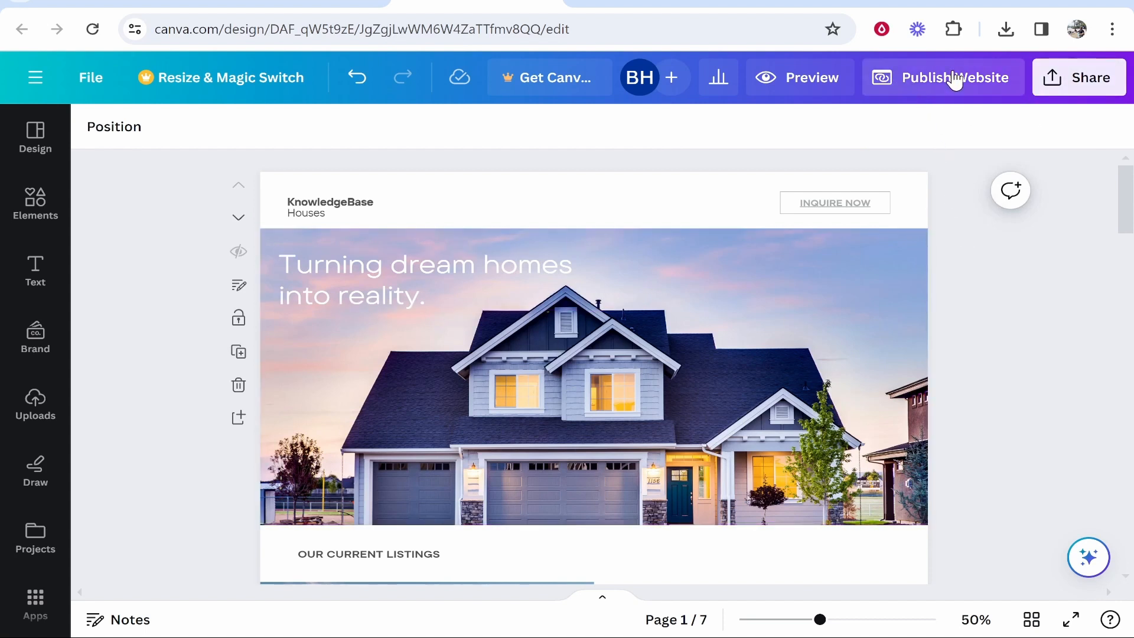
{"action": "left_click", "coordinate": [936, 90]}
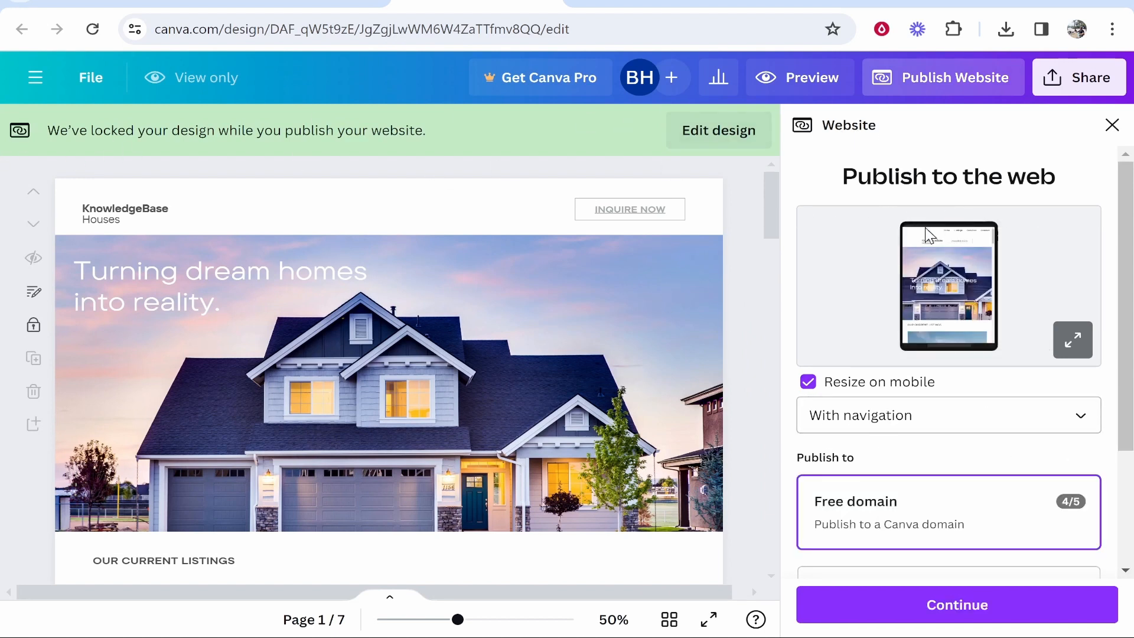
{"action": "scroll", "coordinate": [964, 361], "scroll_direction": "down", "scroll_amount": 3}
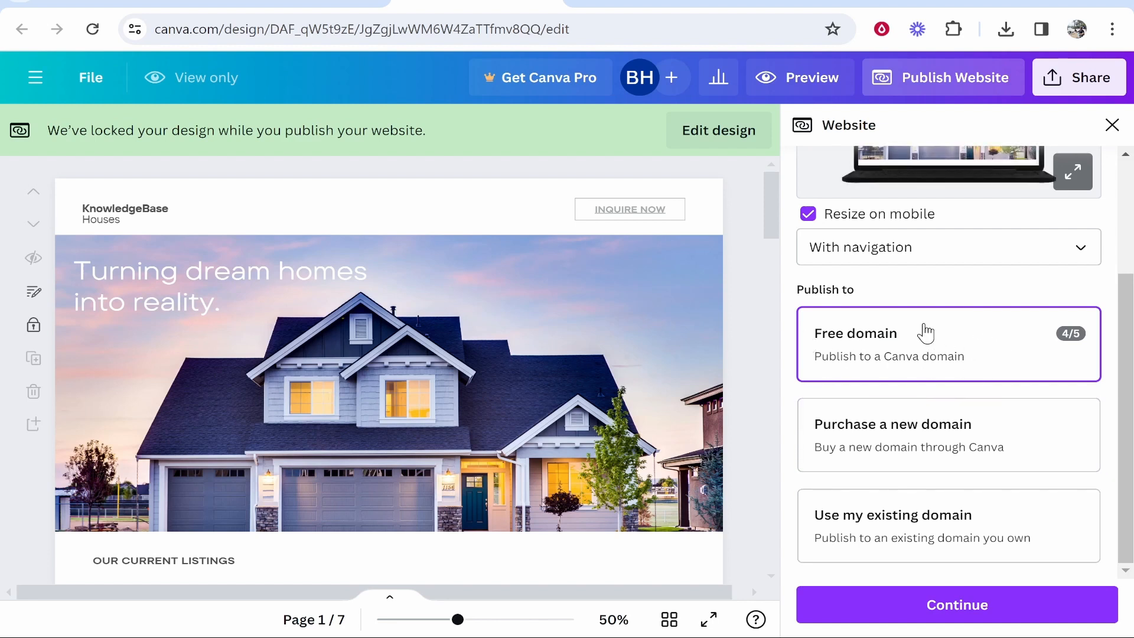
{"action": "left_click", "coordinate": [905, 590]}
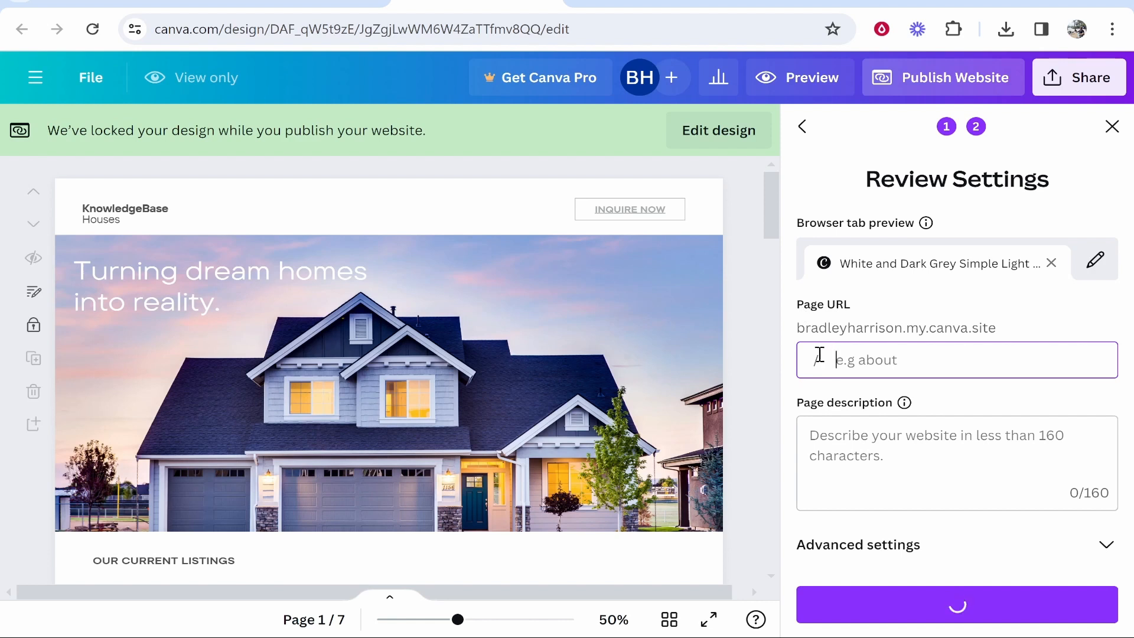
{"action": "left_click", "coordinate": [879, 458]}
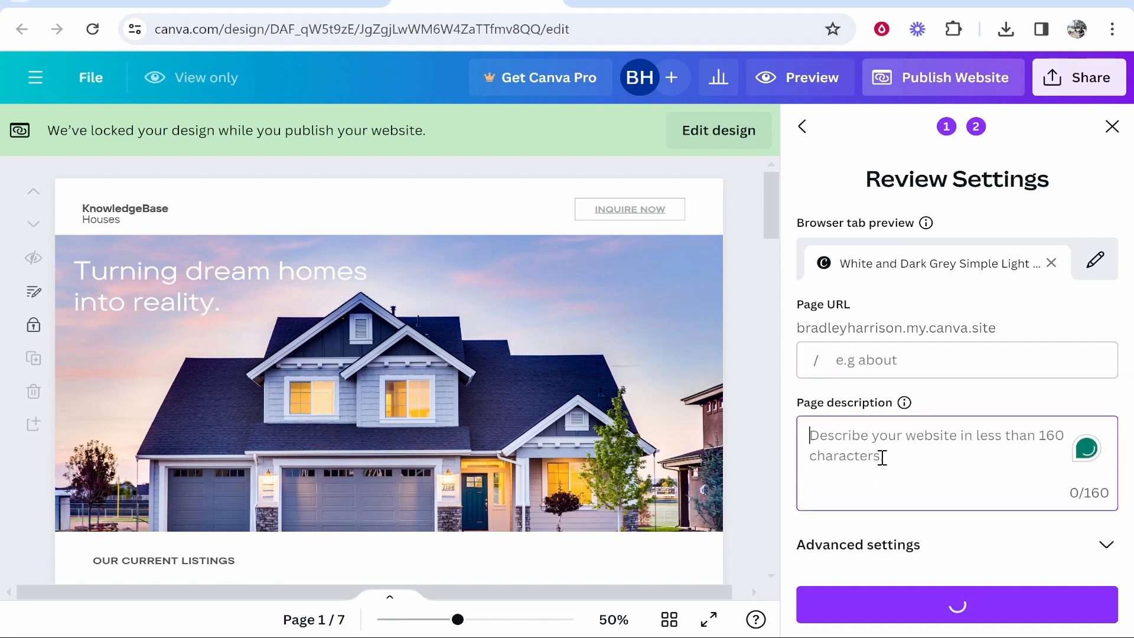
Step: Replace the website's browser tab title with "KnowledgeBase Houses - Home"
{"action": "left_click", "coordinate": [1094, 267]}
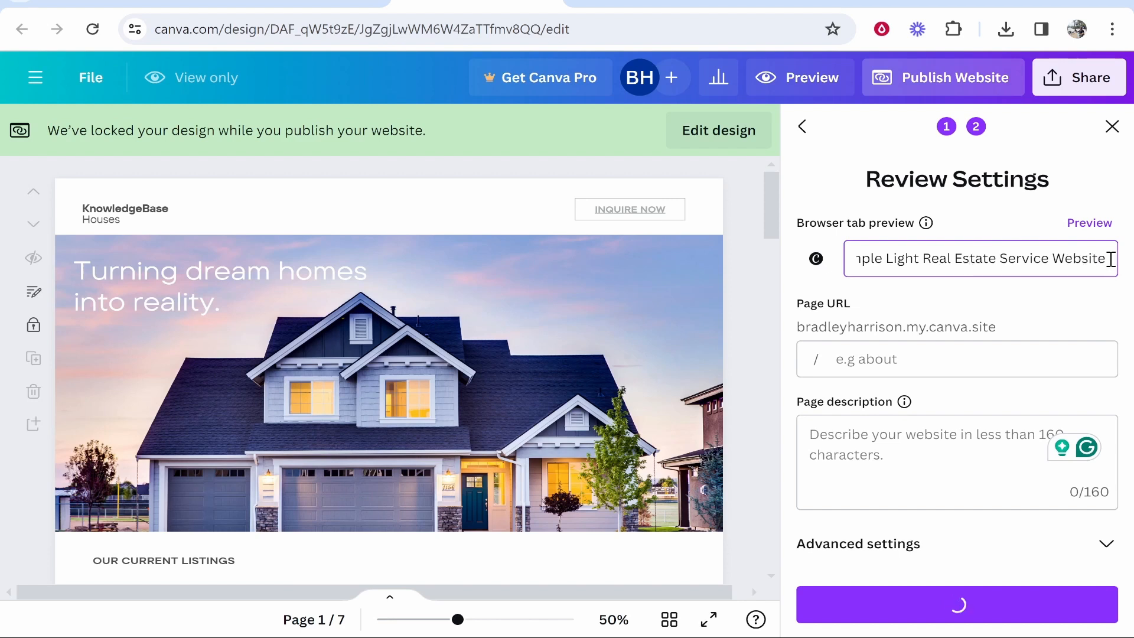
{"action": "left_click_drag", "start_coordinate": [871, 259], "coordinate": [1132, 270]}
{"action": "key", "text": "BackSpace"}
{"action": "key", "text": "BackSpace"}
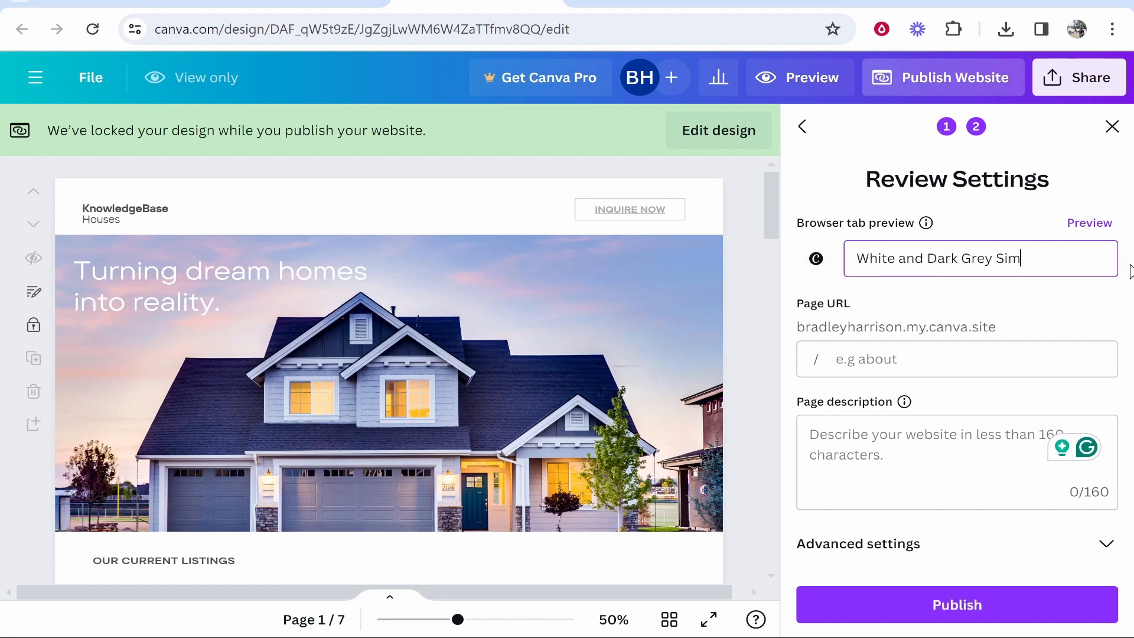
{"action": "key", "text": "BackSpace"}
{"action": "key", "text": "BackSpace"}
{"action": "key", "text": "BackSpace"}
{"action": "key", "text": "BackSpace"}
{"action": "key", "text": "BackSpace"}
{"action": "key", "text": "BackSpace"}
{"action": "key", "text": "BackSpace"}
{"action": "key", "text": "BackSpace"}
{"action": "key", "text": "BackSpace"}
{"action": "key", "text": "BackSpace"}
{"action": "key", "text": "BackSpace"}
{"action": "key", "text": "BackSpace"}
{"action": "key", "text": "BackSpace"}
{"action": "key", "text": "BackSpace"}
{"action": "key", "text": "BackSpace"}
{"action": "key", "text": "BackSpace"}
{"action": "key", "text": "BackSpace"}
{"action": "key", "text": "BackSpace"}
{"action": "key", "text": "BackSpace"}
{"action": "key", "text": "BackSpace"}
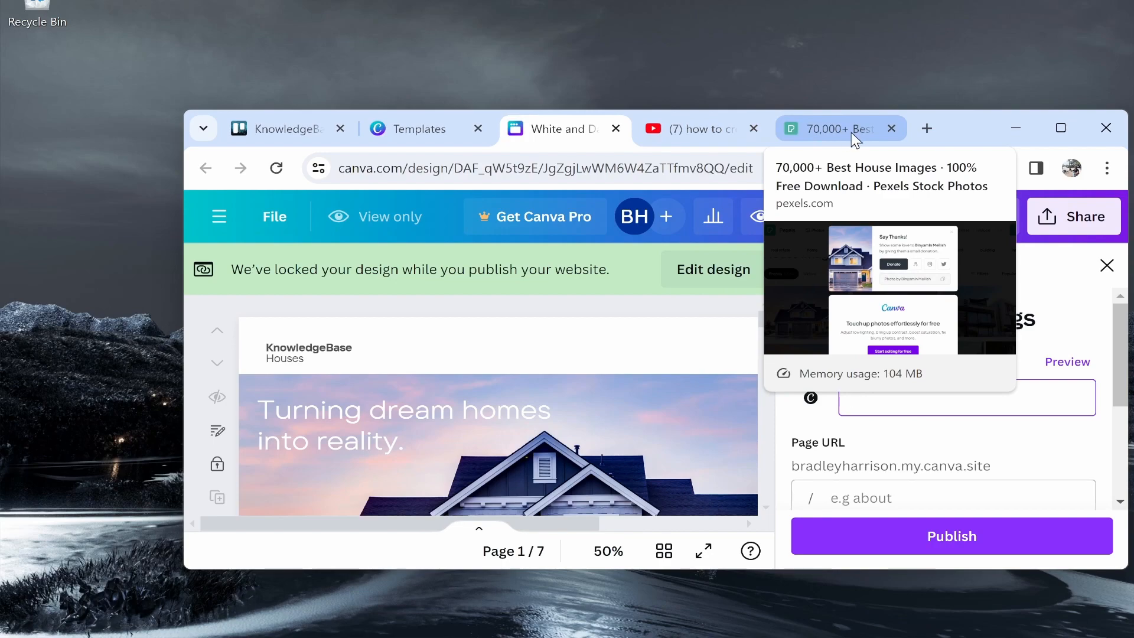
{"action": "double_click", "coordinate": [987, 139]}
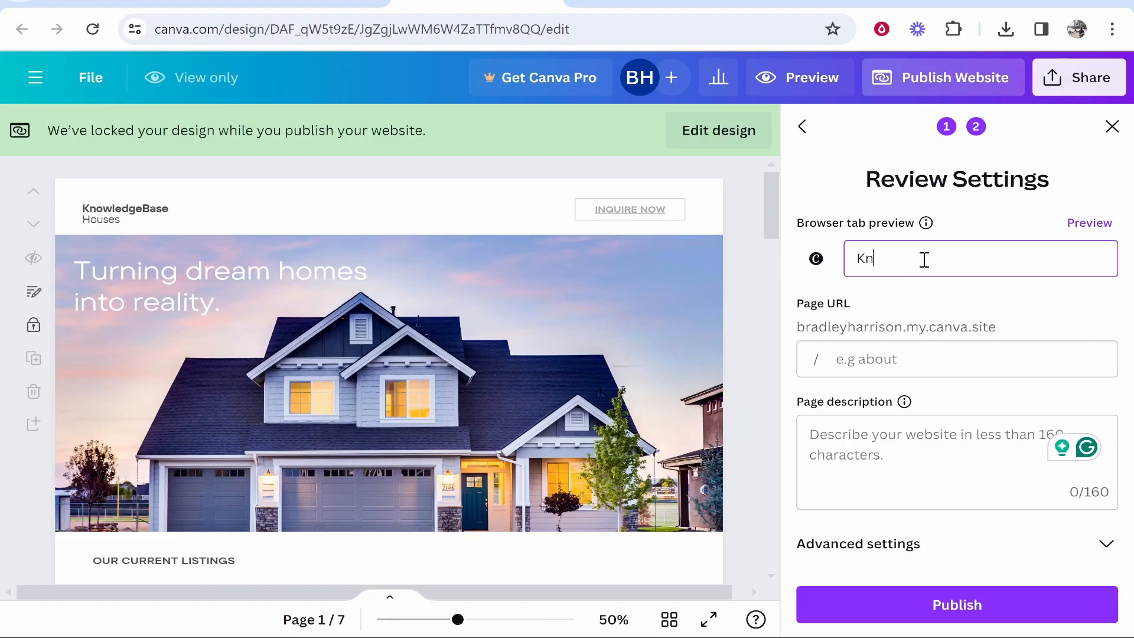
{"action": "left_click", "coordinate": [925, 260]}
{"action": "type", "text": "KnowledgeBase Hous"}
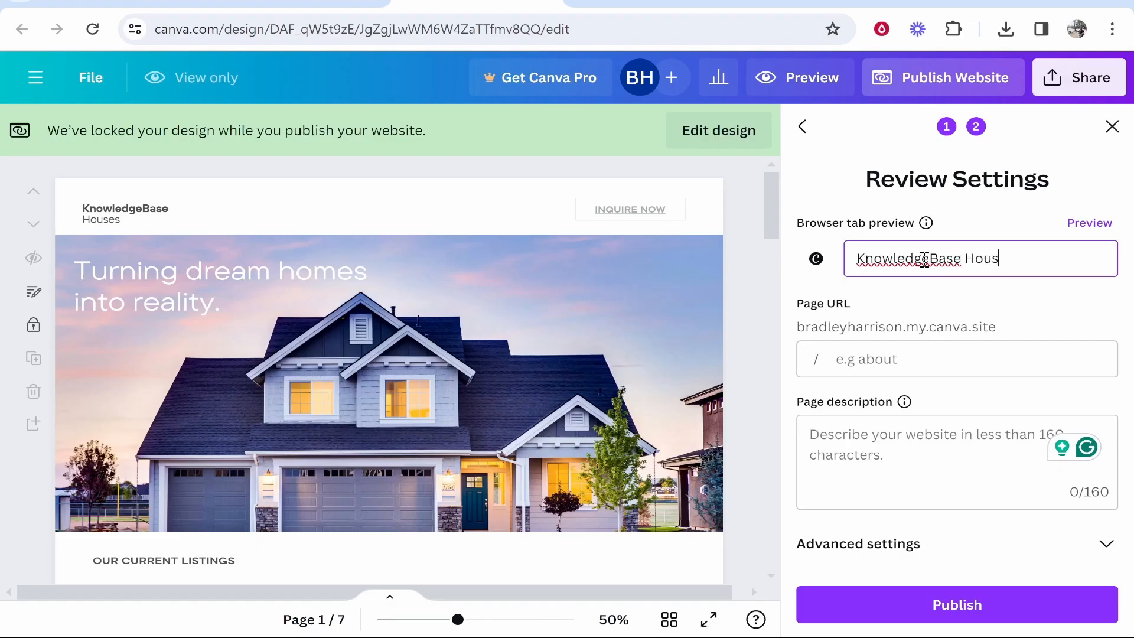
{"action": "type", "text": "es - Home"}
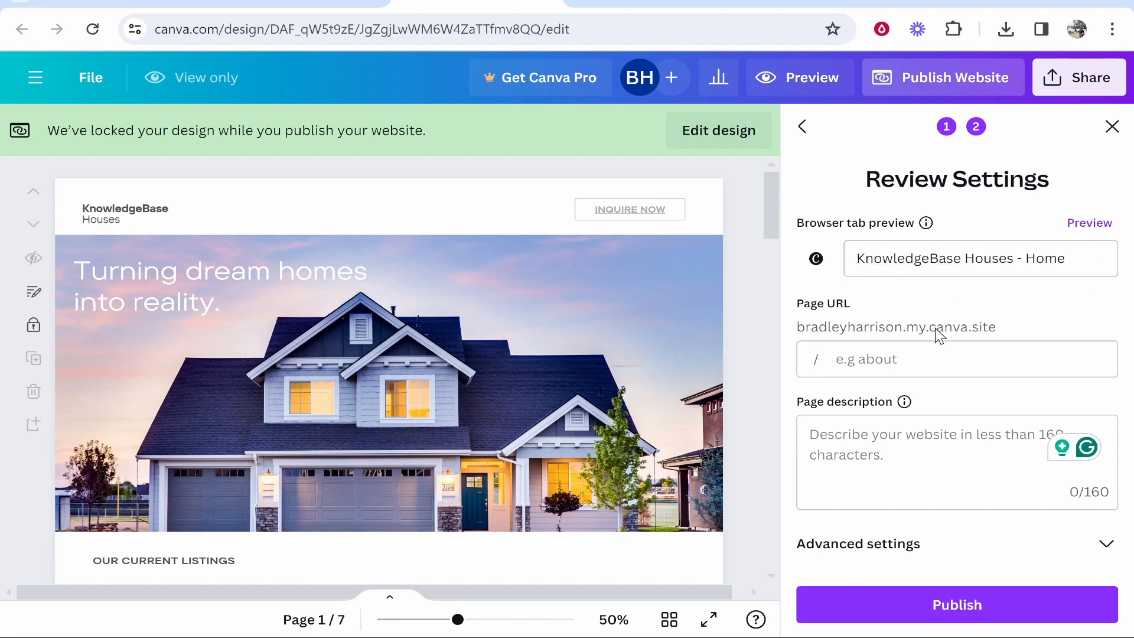
Step: Set the page URL ending to "knowledgebasehouses"
{"action": "left_click", "coordinate": [935, 358]}
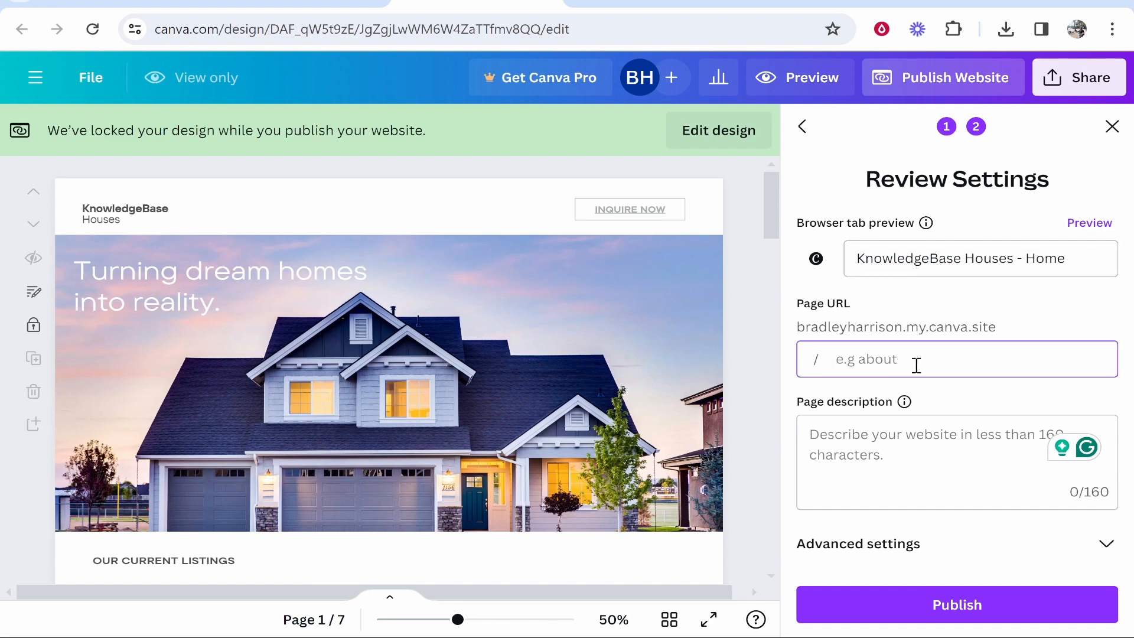
{"action": "type", "text": "knowledgebasehous"}
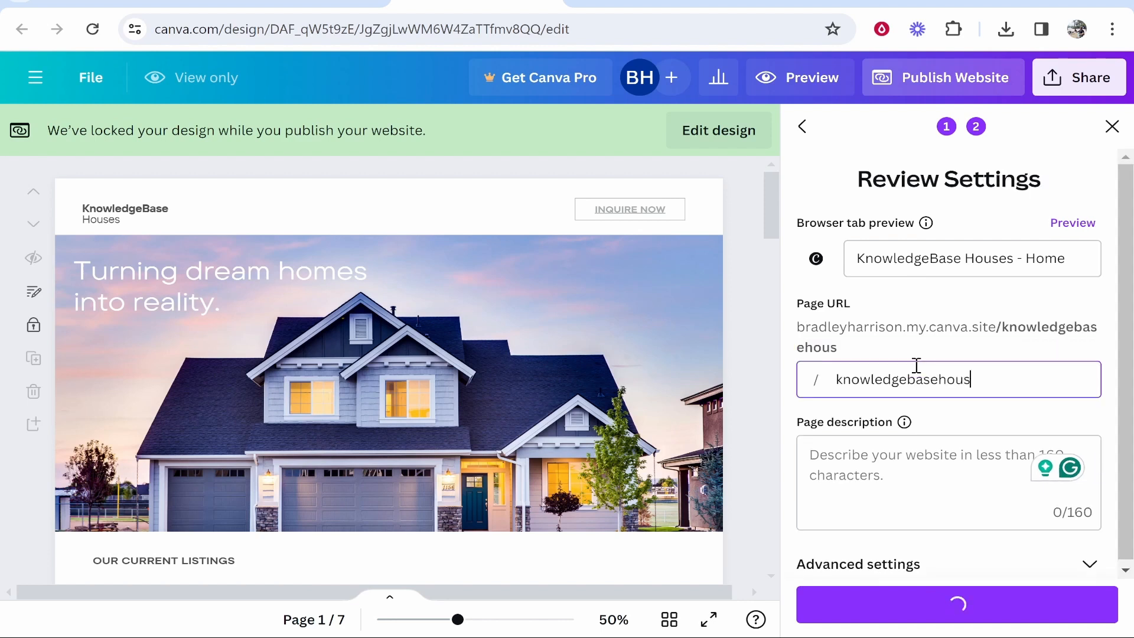
{"action": "type", "text": "es"}
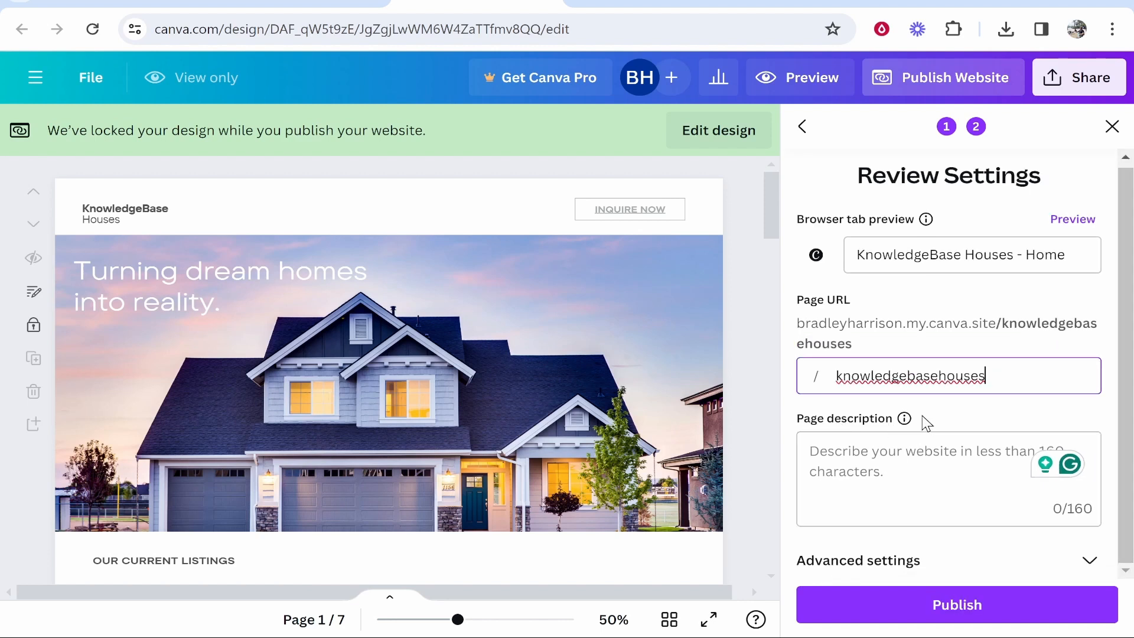
Step: Review the advanced publishing settings for password protection, search visibility and link preview, and publish the website
{"action": "left_click", "coordinate": [1051, 568]}
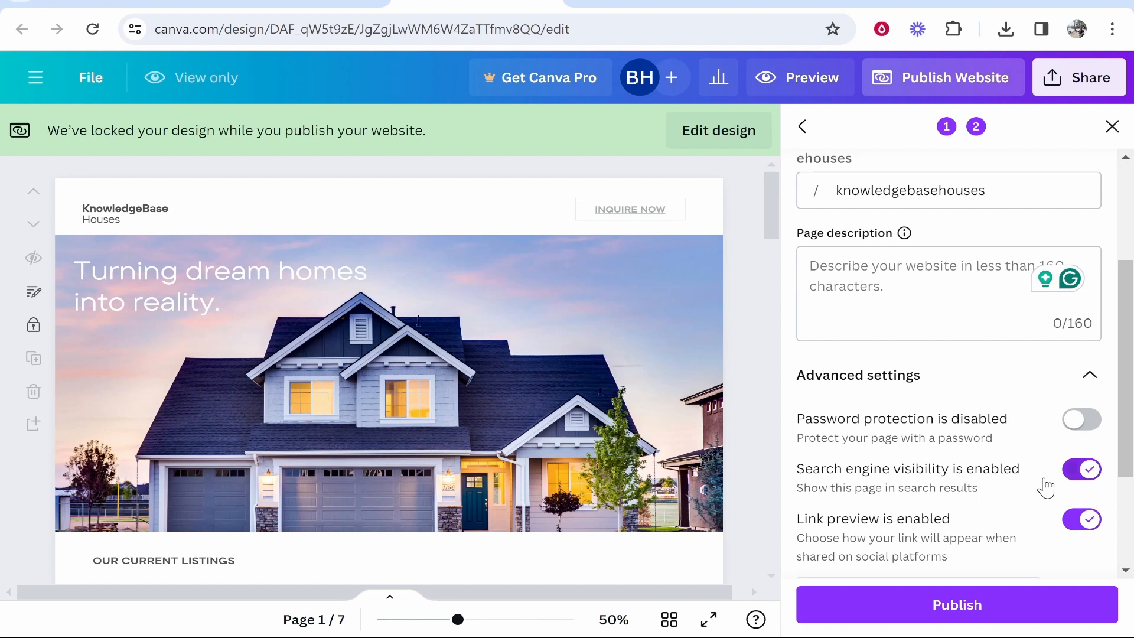
{"action": "scroll", "coordinate": [1004, 520], "scroll_direction": "down", "scroll_amount": 3}
{"action": "left_click", "coordinate": [952, 605]}
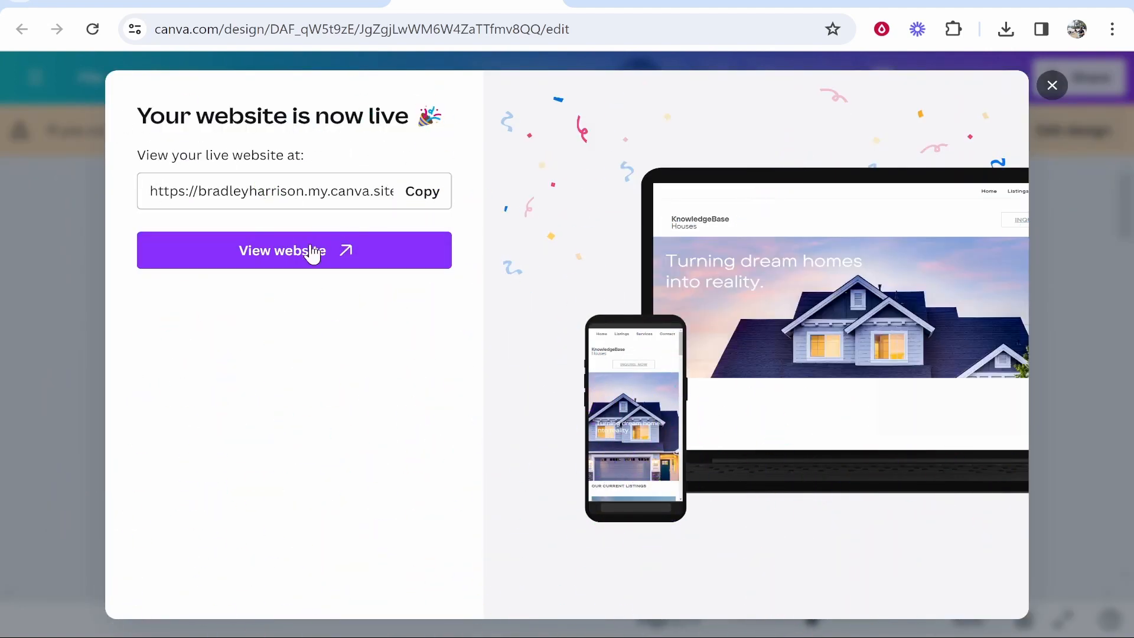
Step: Copy the live website's address and open it in a new browser tab
{"action": "left_click", "coordinate": [413, 199]}
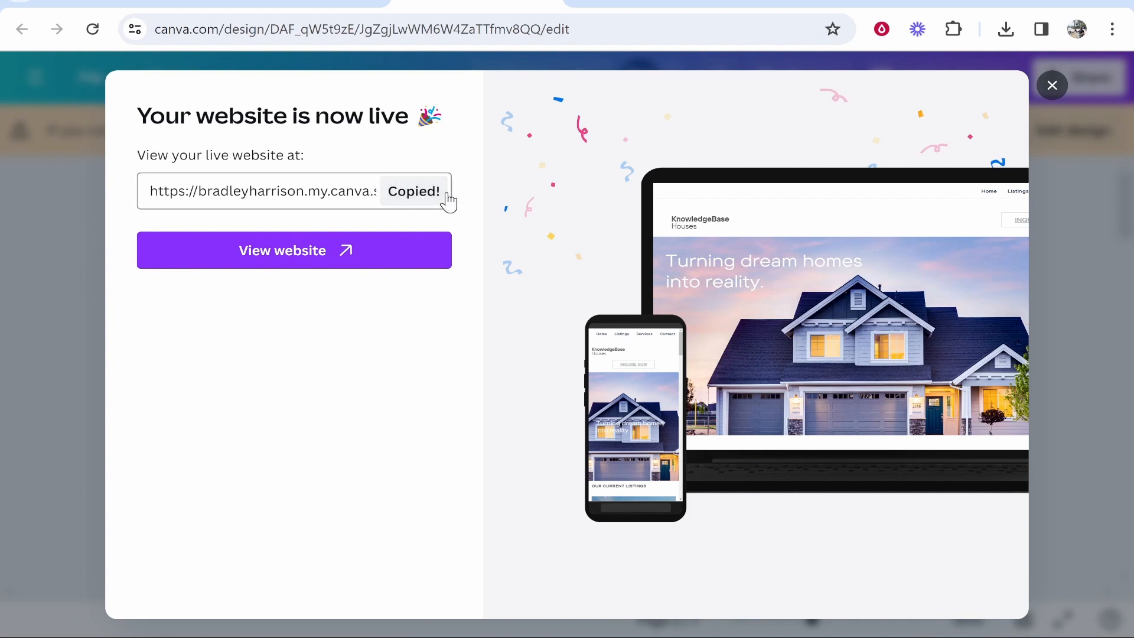
{"action": "key", "text": "ctrl+t"}
{"action": "type", "text": "https://bradleyharrison.my.canva.site/knowledgebasehouses"}
{"action": "key", "text": "Return"}
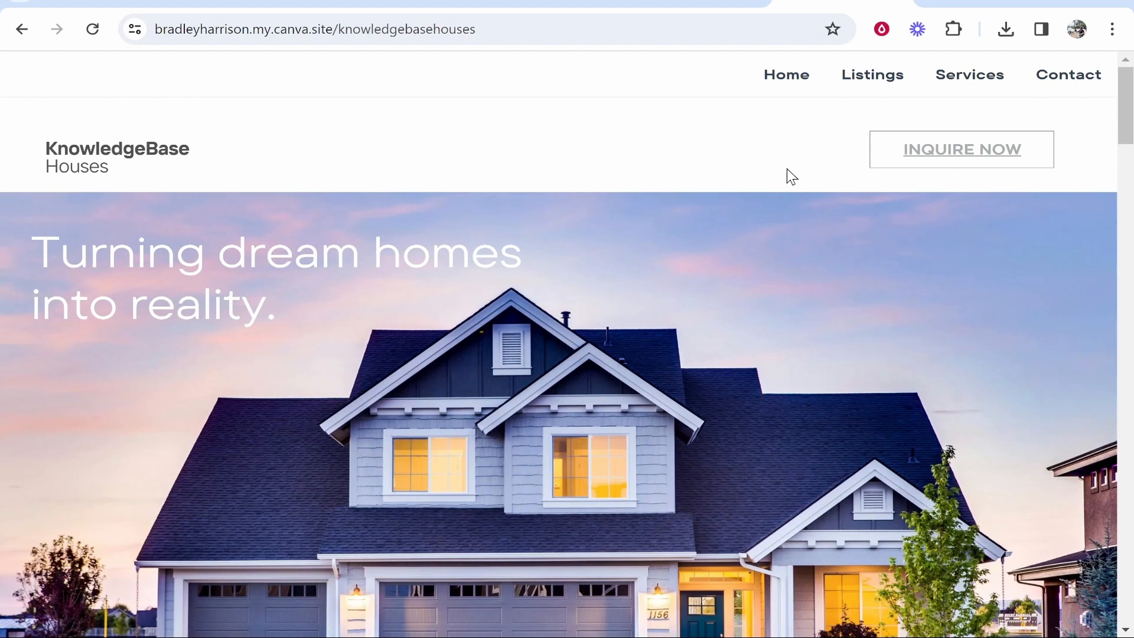
Step: Test the header's INQUIRE NOW link on the live website and look through its listings up to the home section
{"action": "left_click", "coordinate": [990, 152]}
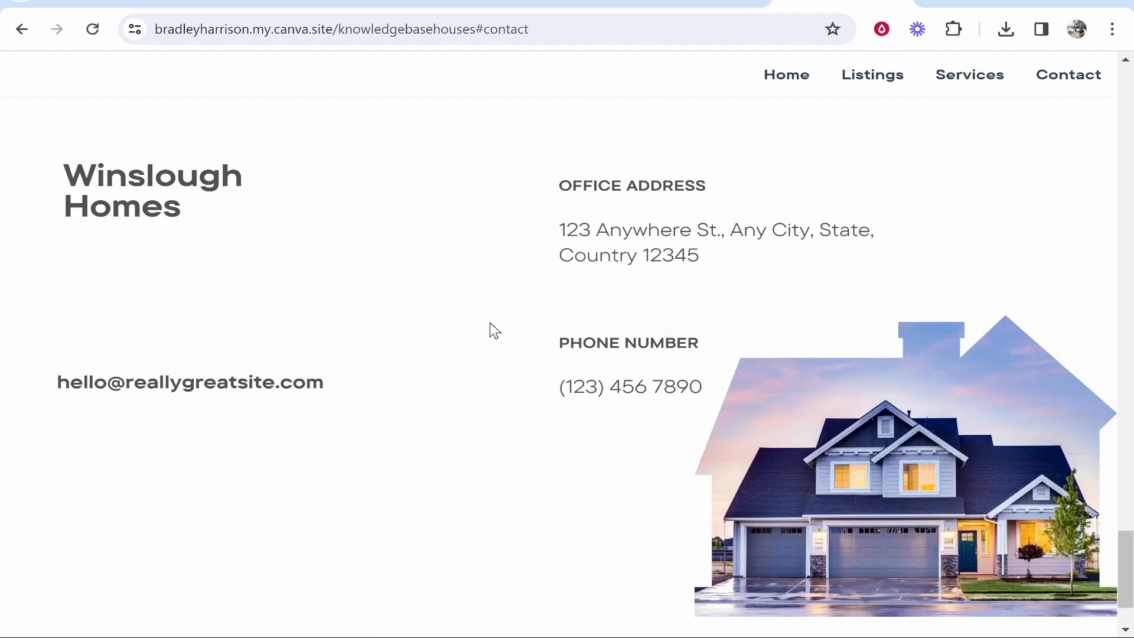
{"action": "left_click_drag", "start_coordinate": [1128, 541], "coordinate": [1127, 204]}
{"action": "scroll", "coordinate": [849, 424], "scroll_direction": "down", "scroll_amount": 12}
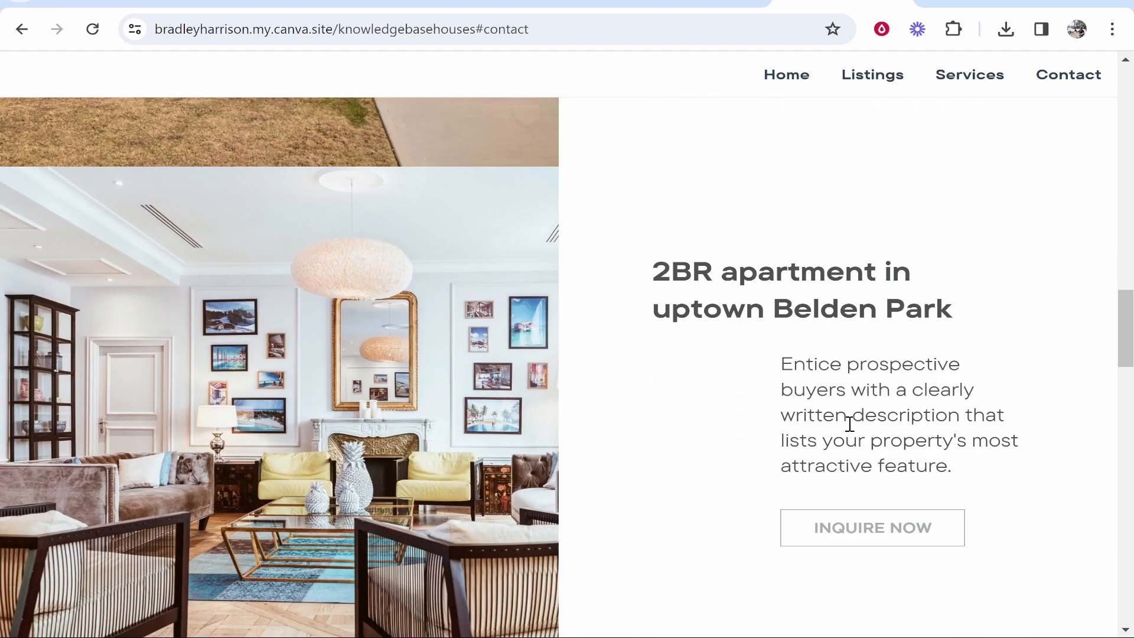
{"action": "scroll", "coordinate": [581, 423], "scroll_direction": "up", "scroll_amount": 15}
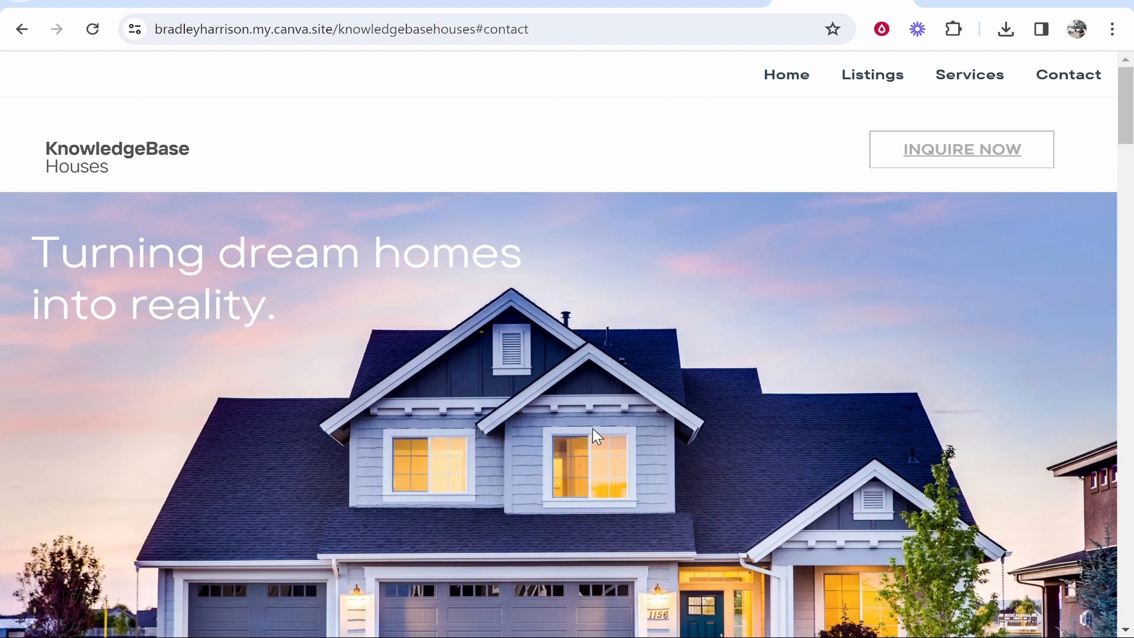